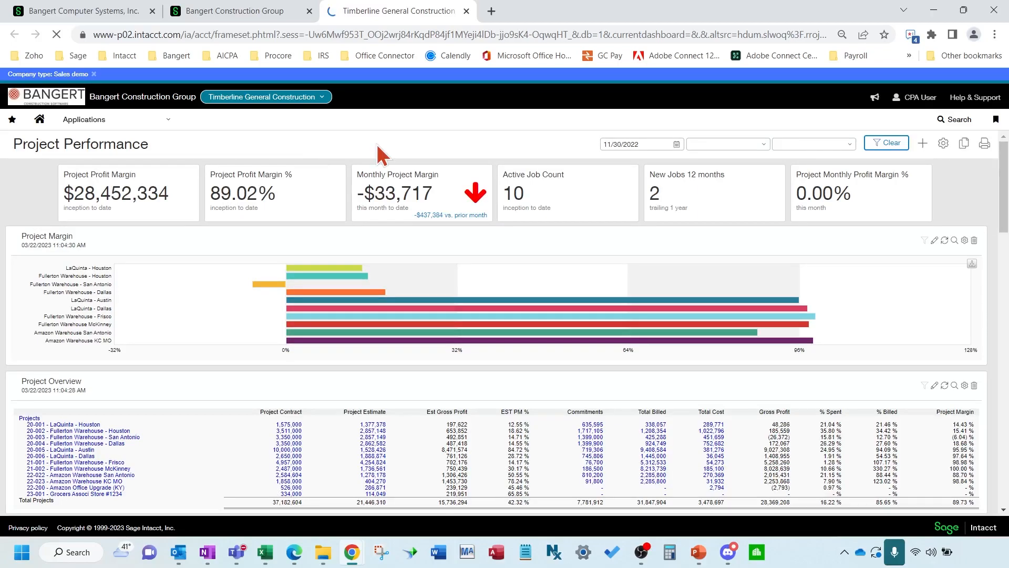
In the Purchasing menu, star Subcontracts, Purchase Order CO and Subcontract CO as favourites
click(122, 126)
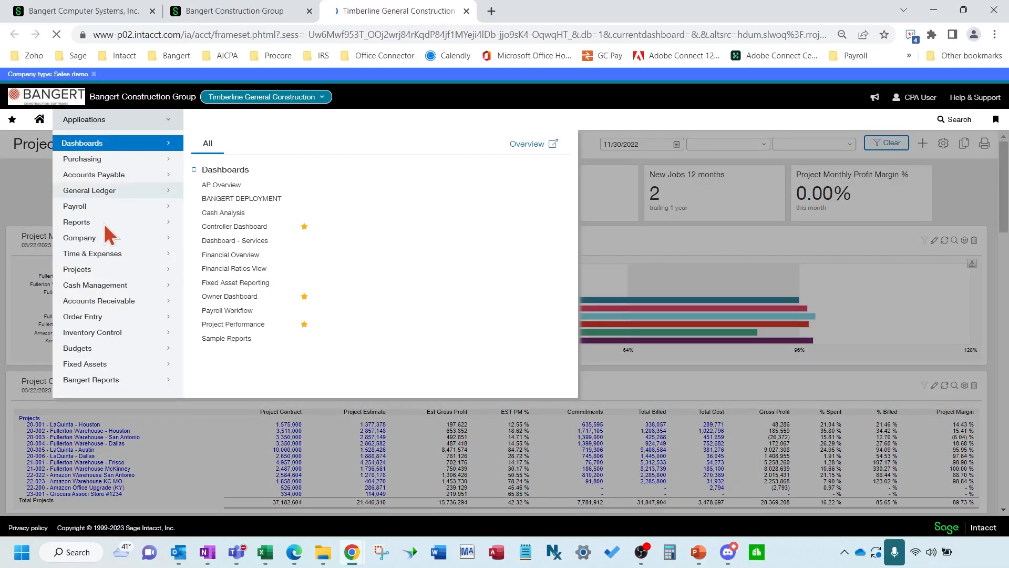
click(122, 164)
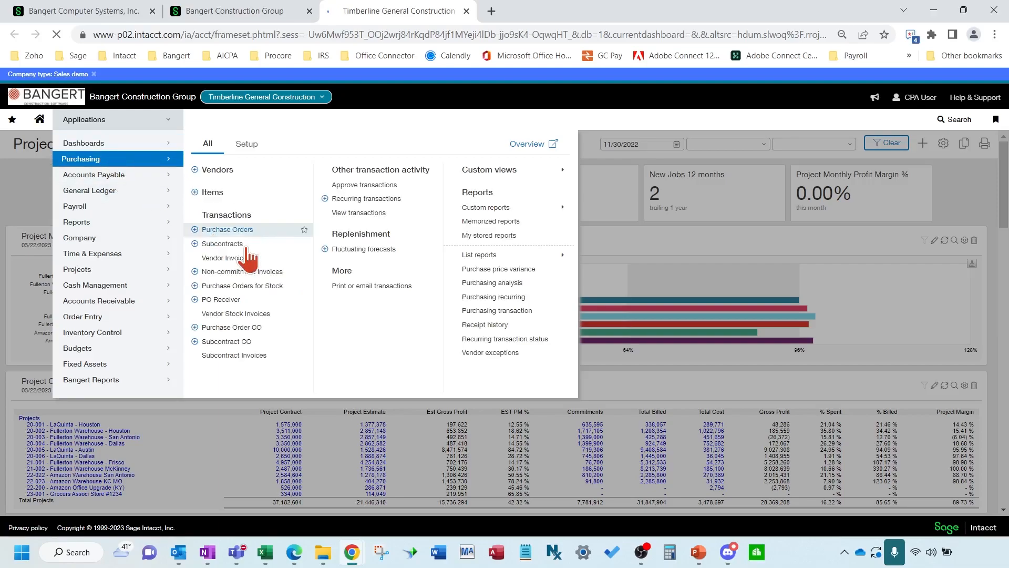
click(304, 244)
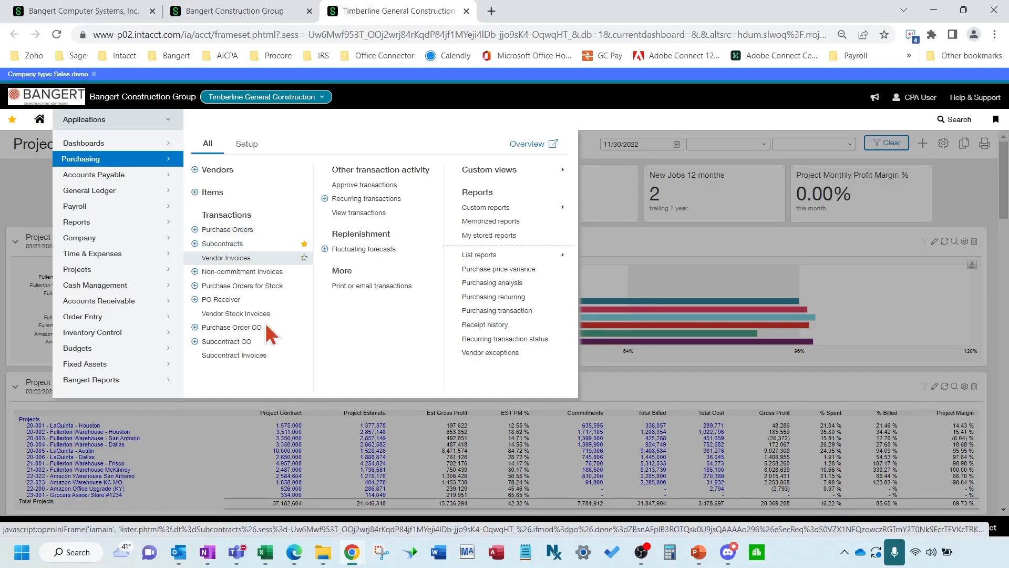
click(305, 327)
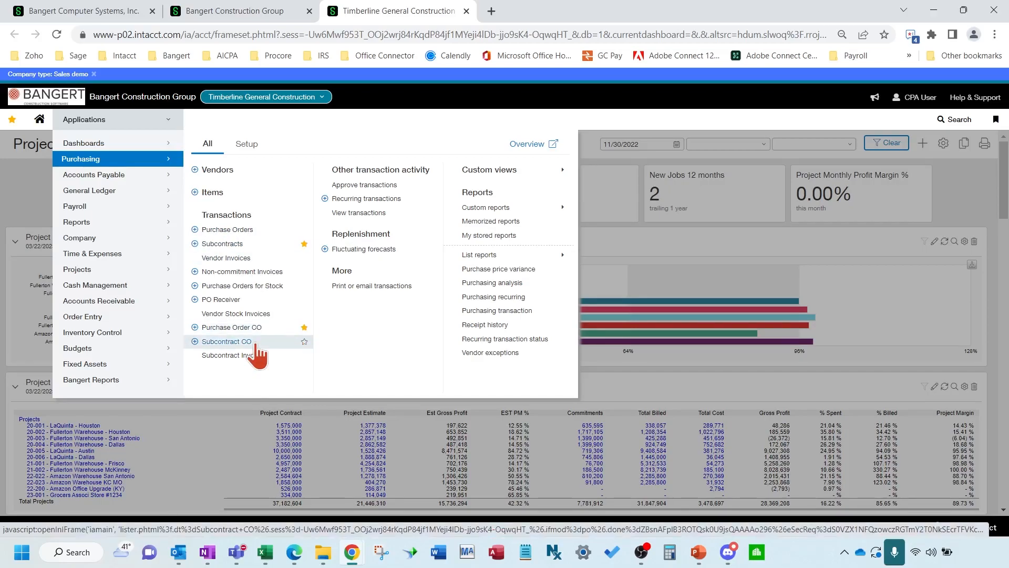
click(304, 341)
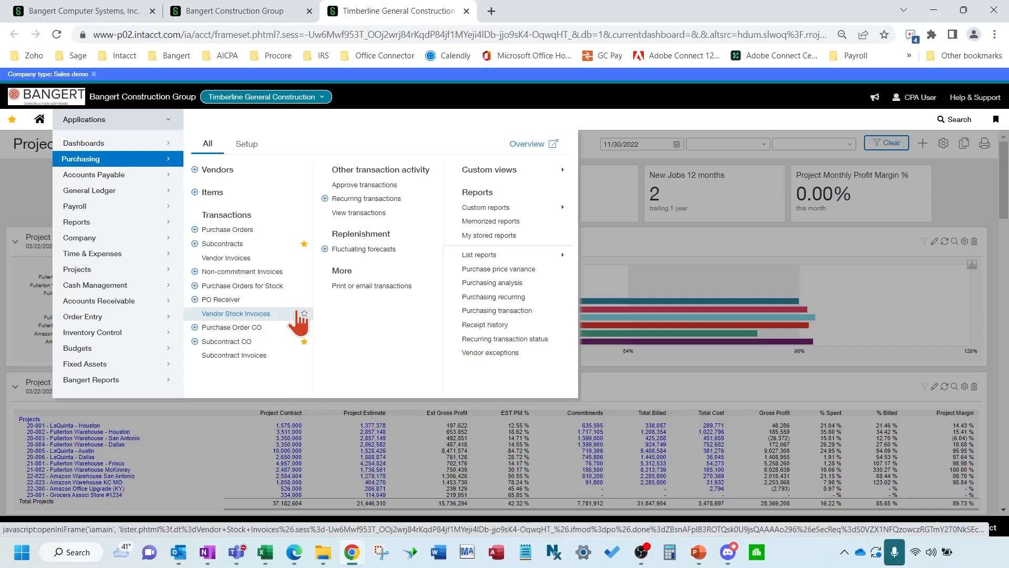
click(295, 313)
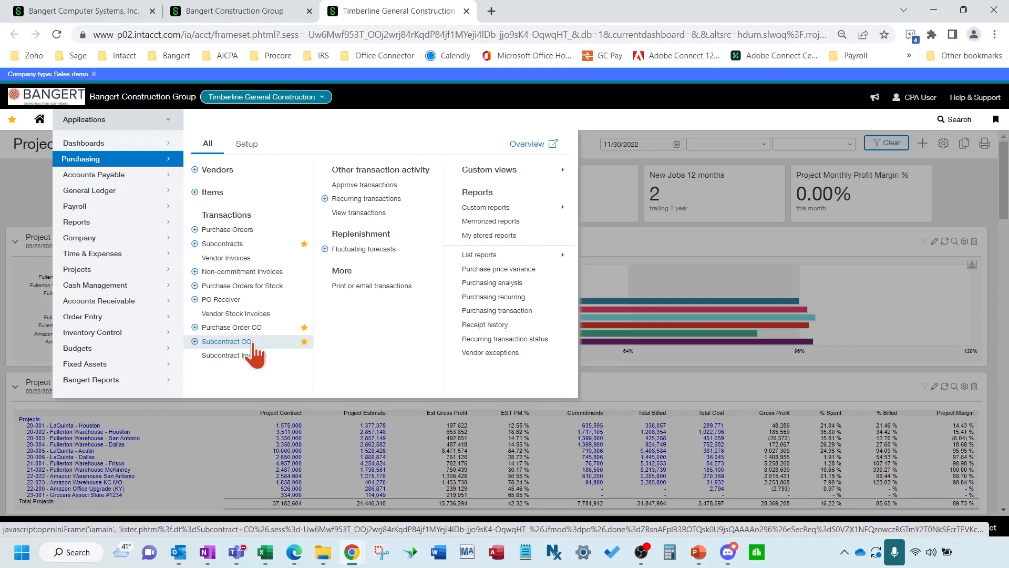
From the Subcontracts list, add a new subcontract dated 03/22/2023, due 04/21/2023
click(243, 250)
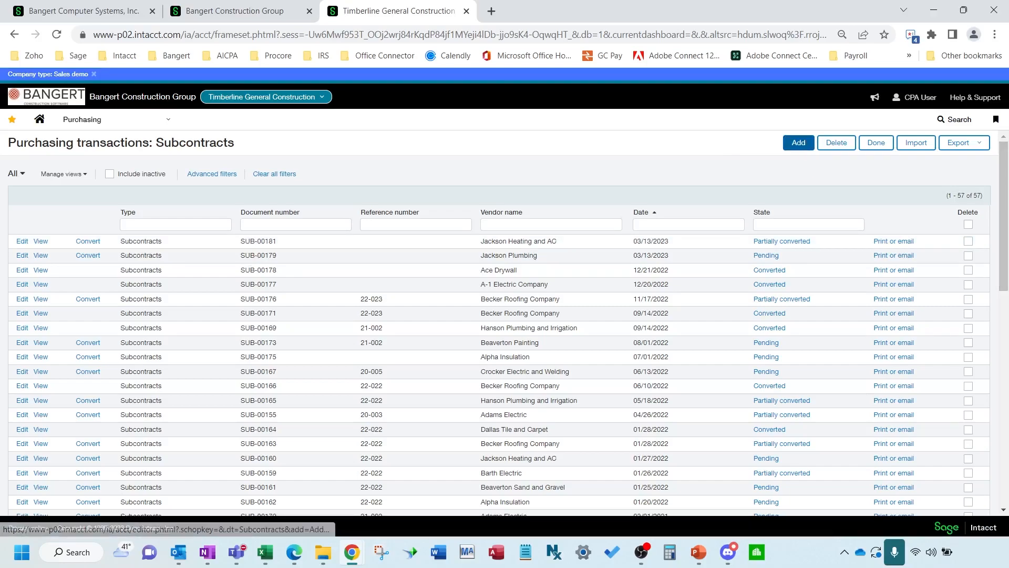
click(798, 142)
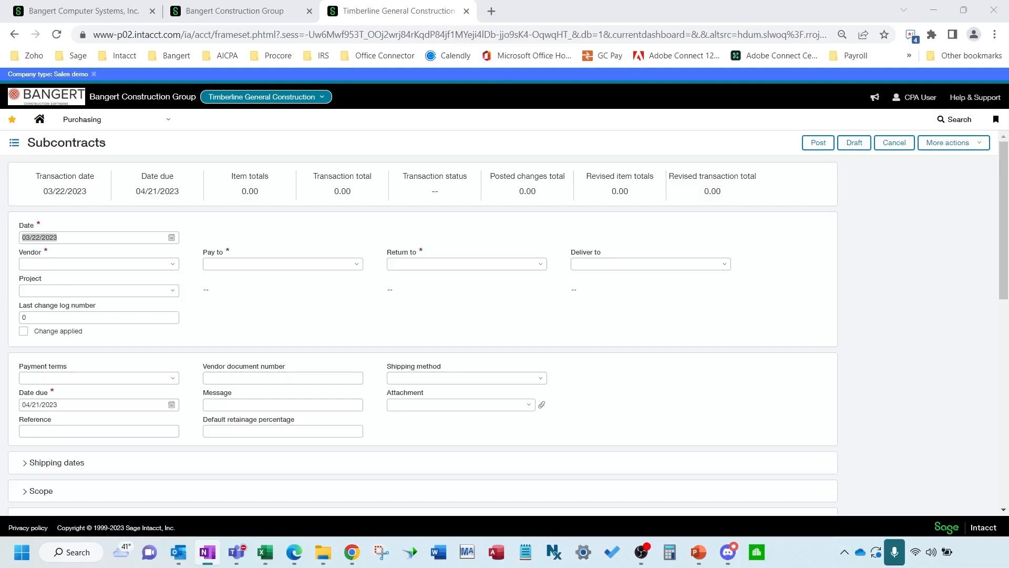
Choose V00004--Jackson Plumbing as the subcontract's vendor instead of Cardinal Contracting
click(173, 265)
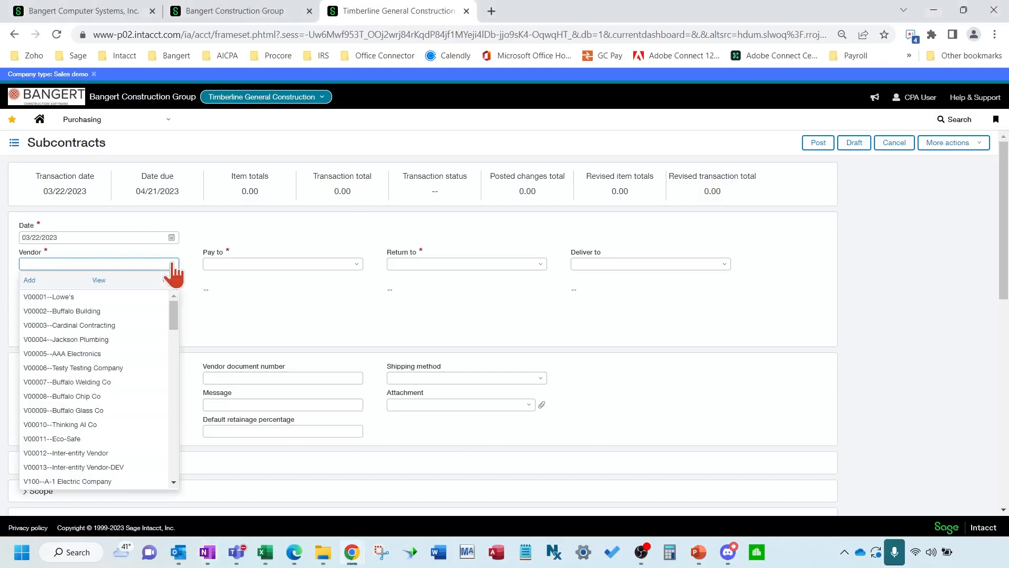
click(121, 324)
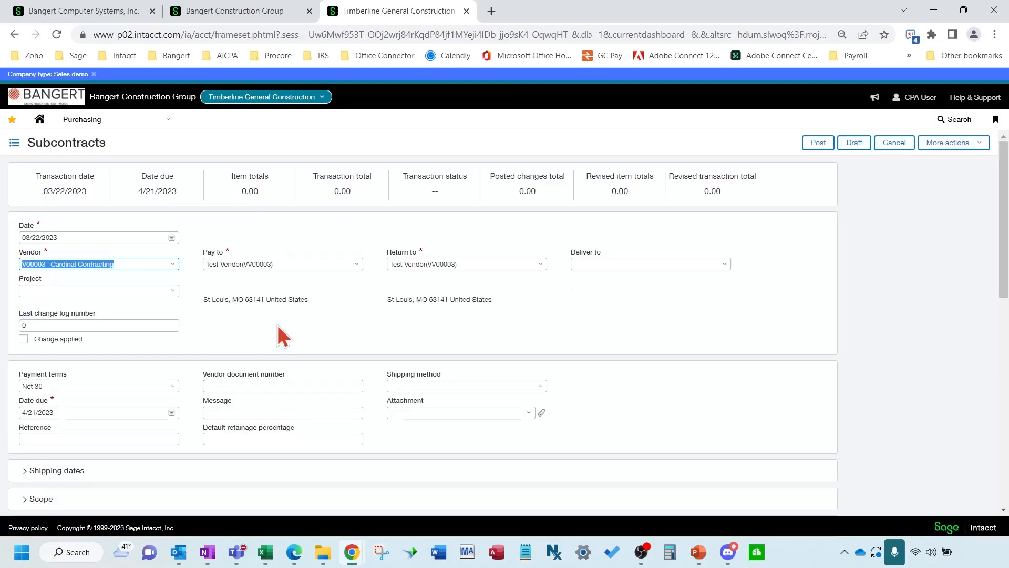
click(172, 264)
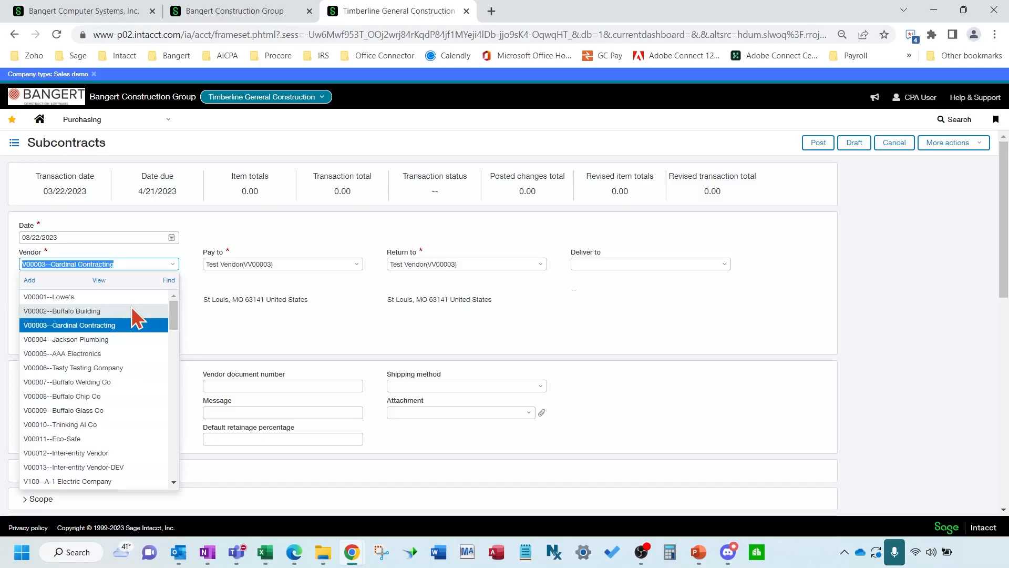
click(117, 340)
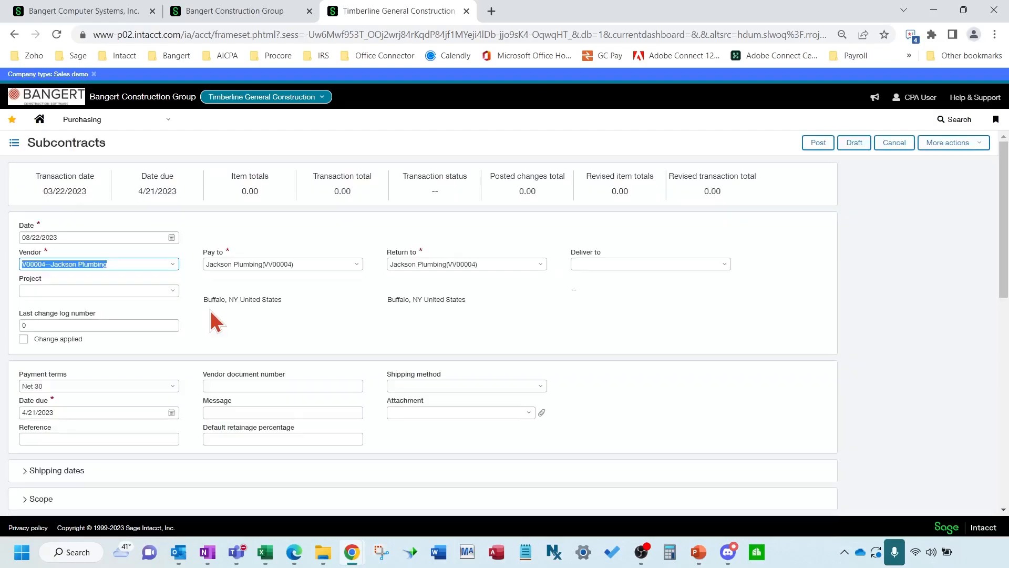
Assign project 22-022--Amazon Warehouse San Antonio by searching 'amazon'
click(126, 293)
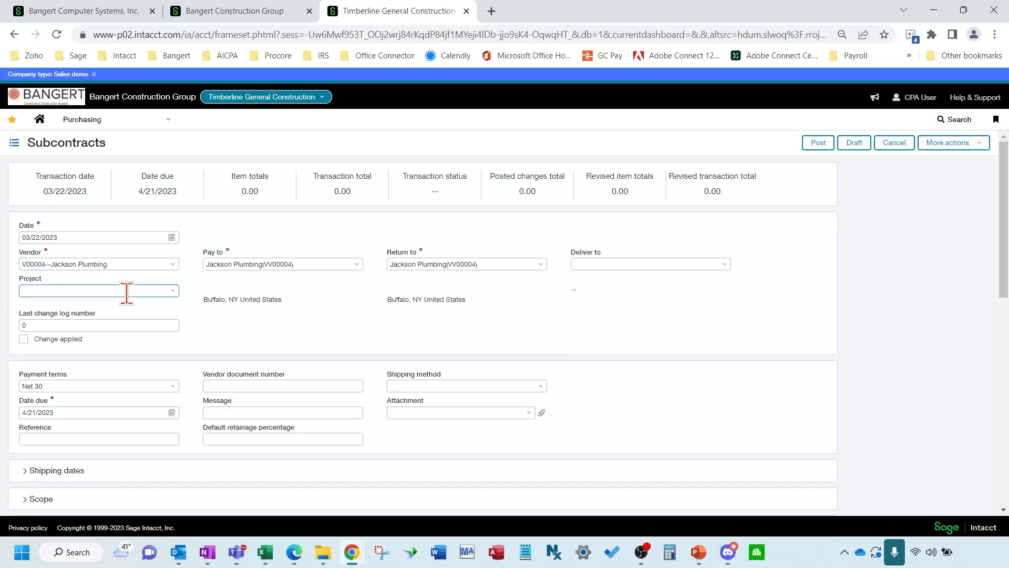
text(22)
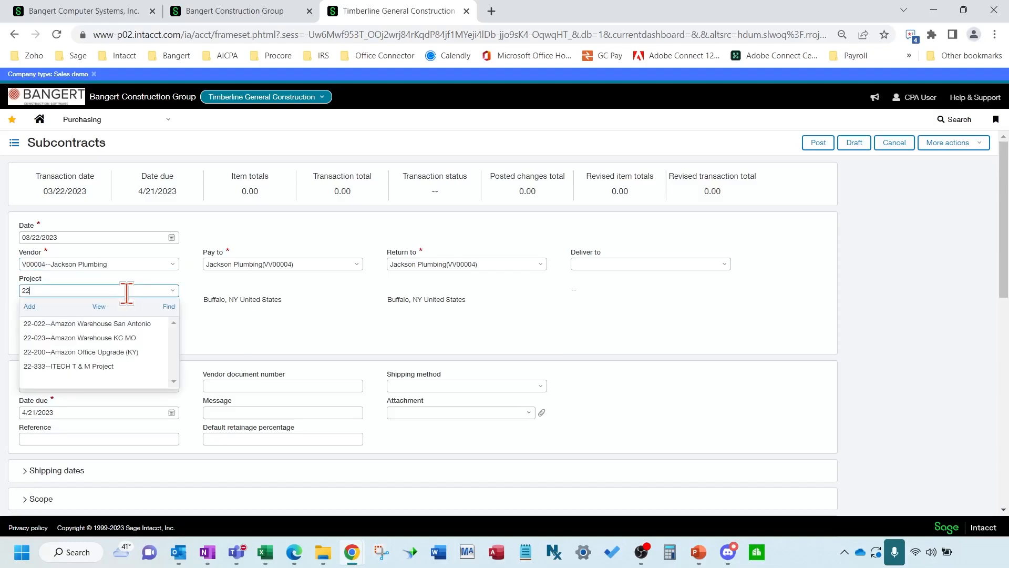
key(BackSpace)
key(BackSpace)
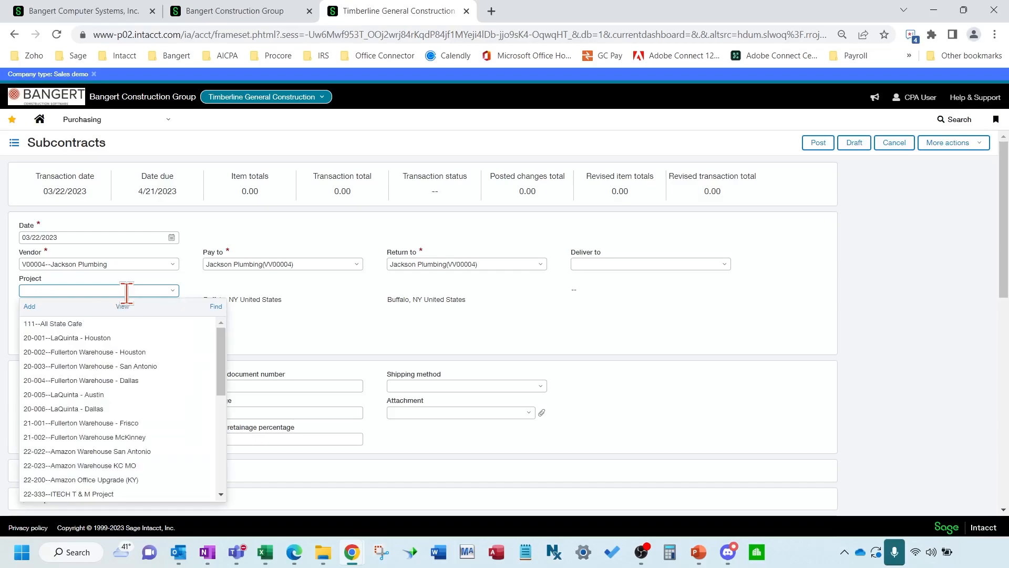
text(amazon)
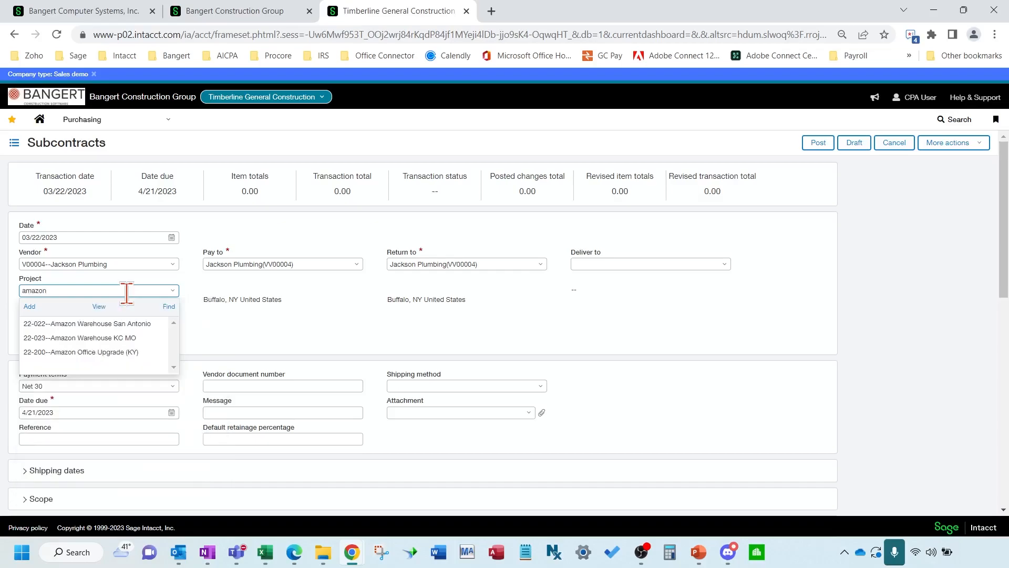
click(130, 326)
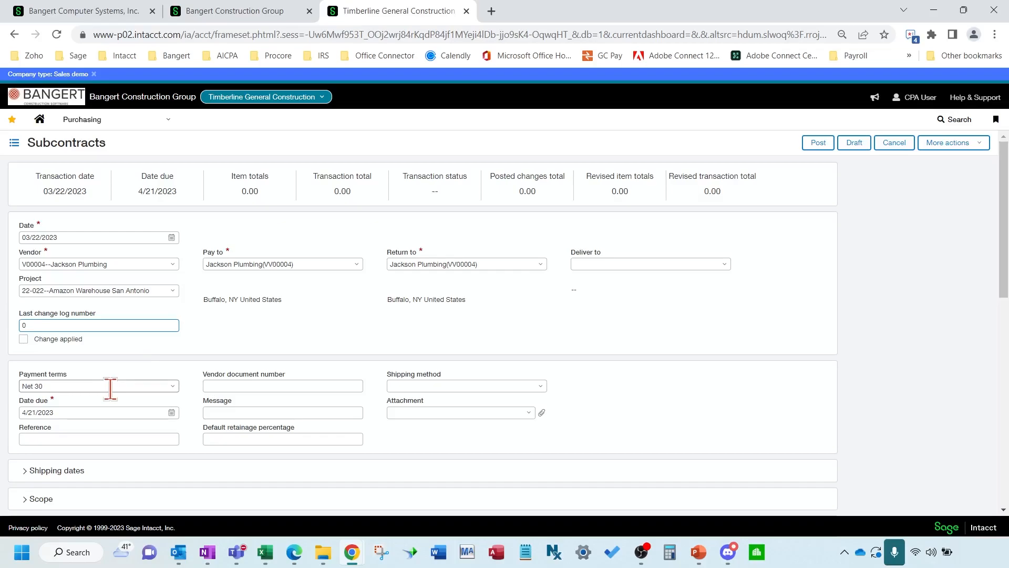
Enter a default retainage percentage of 5.00
click(241, 440)
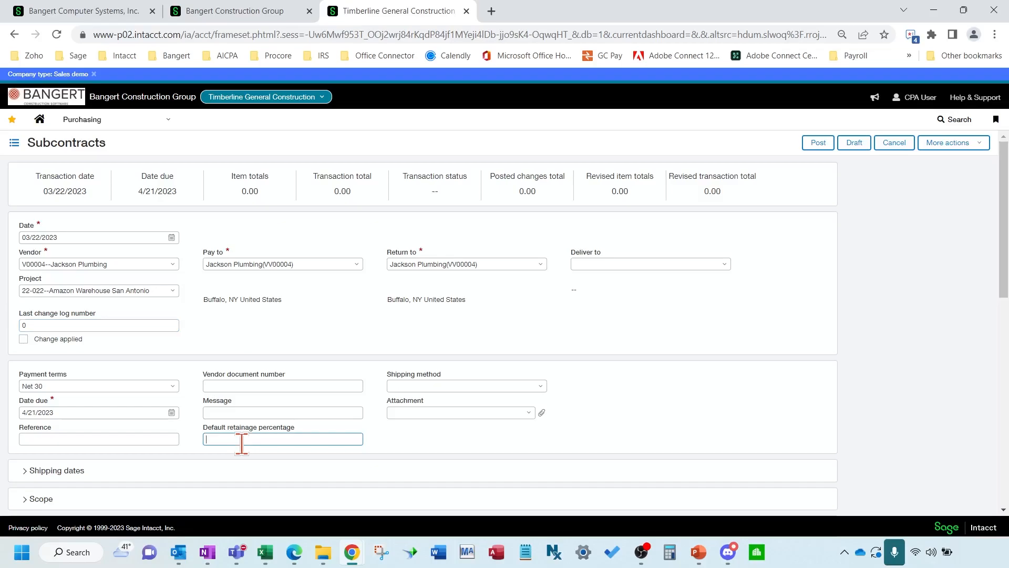
text(5)
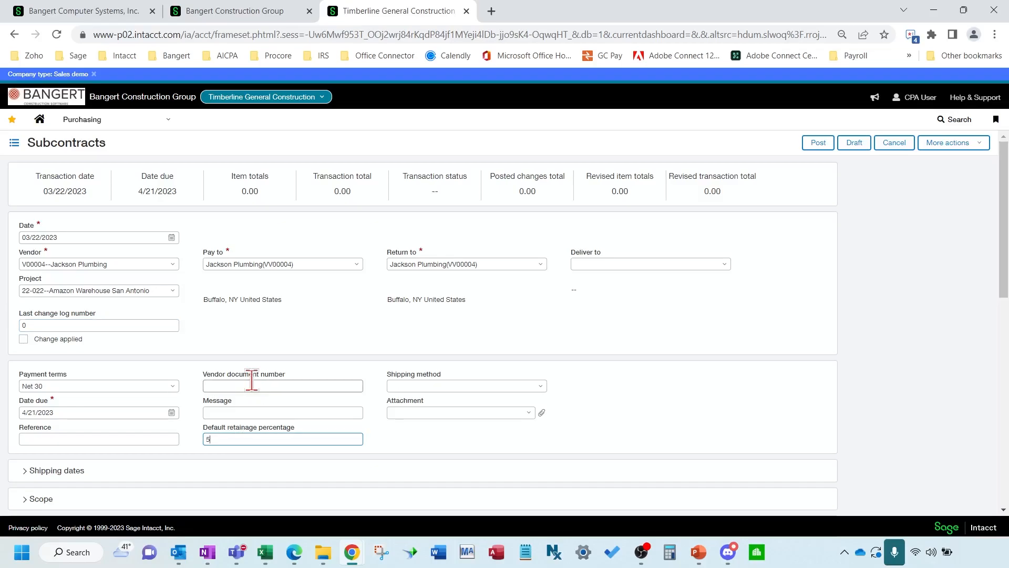
click(252, 386)
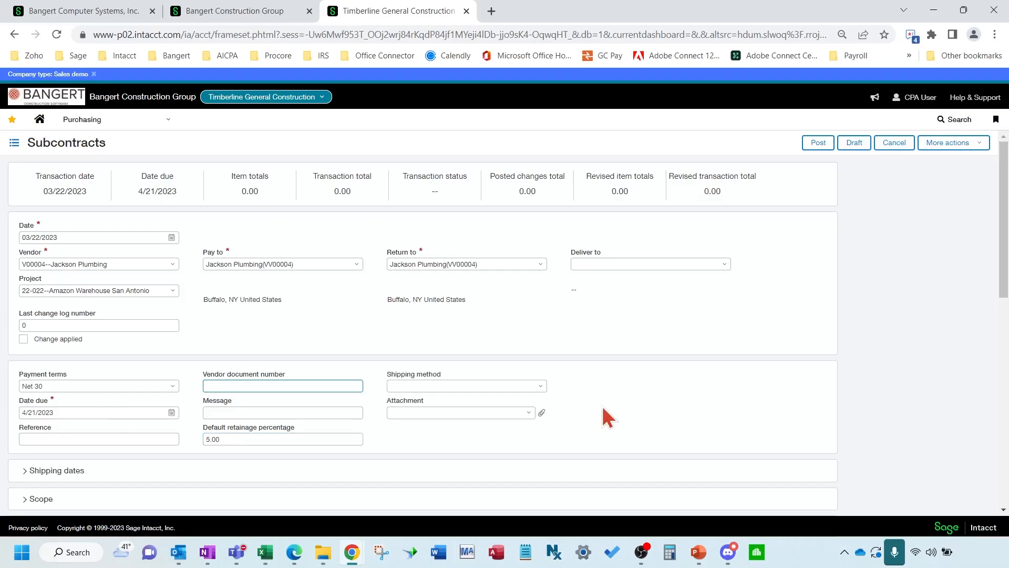
Keep Net 30 as the payment terms, with due date 4/21/2023
scroll(605, 415, down, 1)
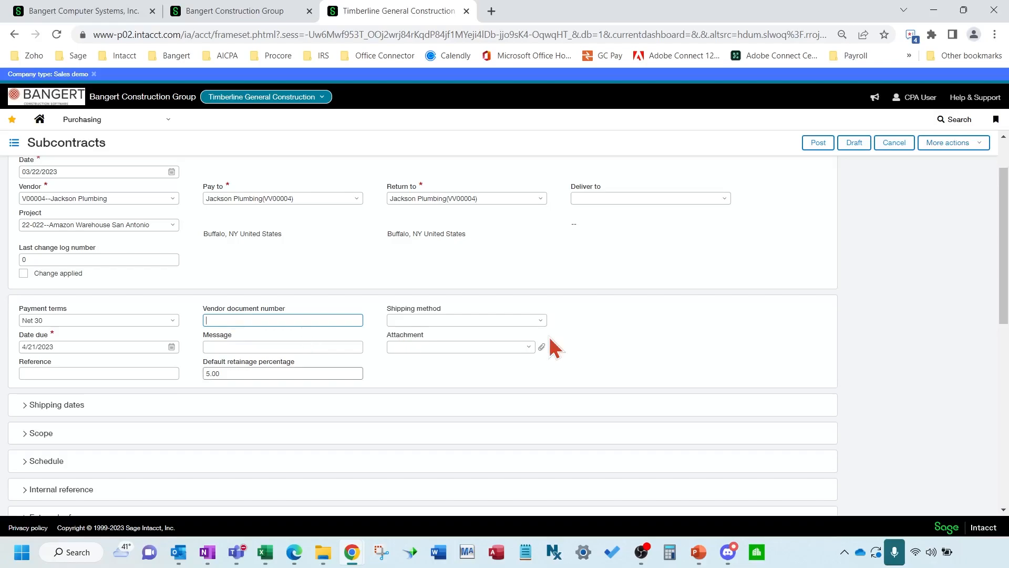
click(173, 321)
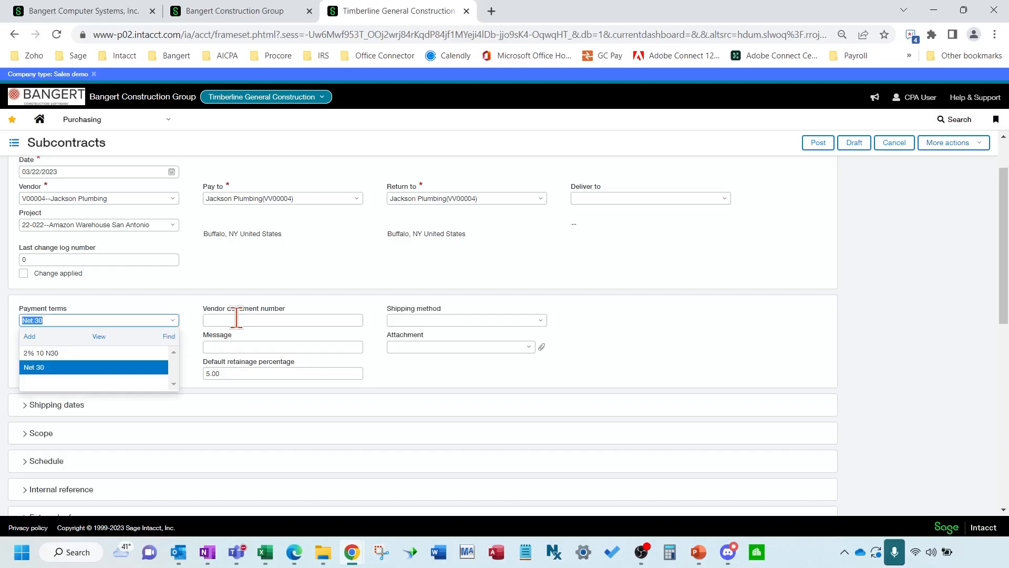
click(662, 350)
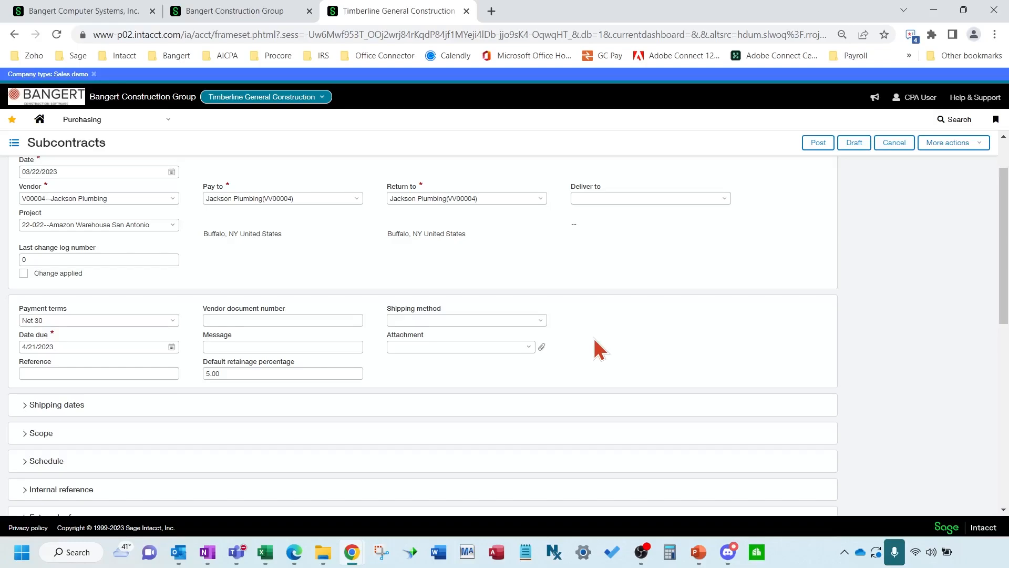
click(172, 321)
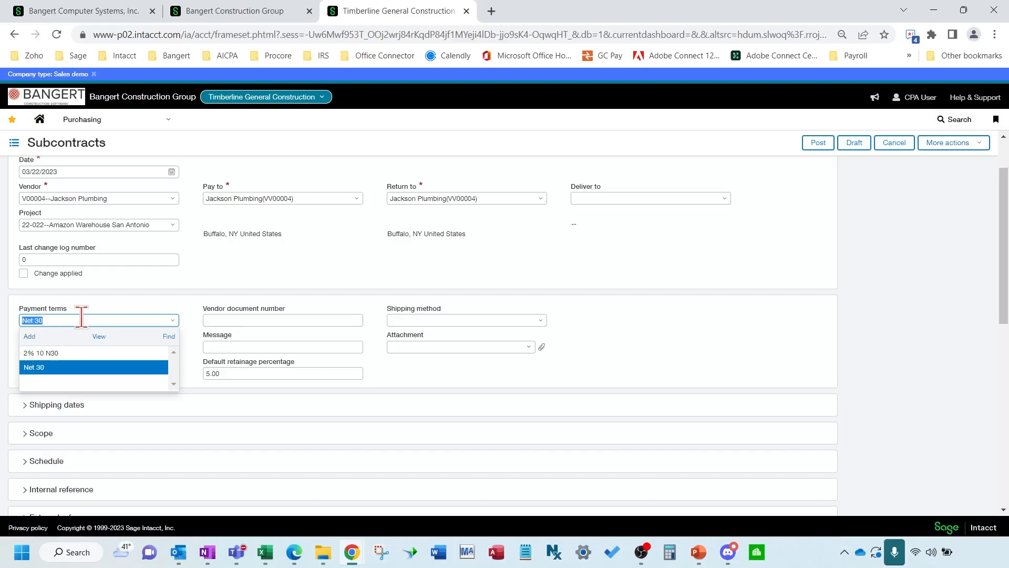
click(679, 349)
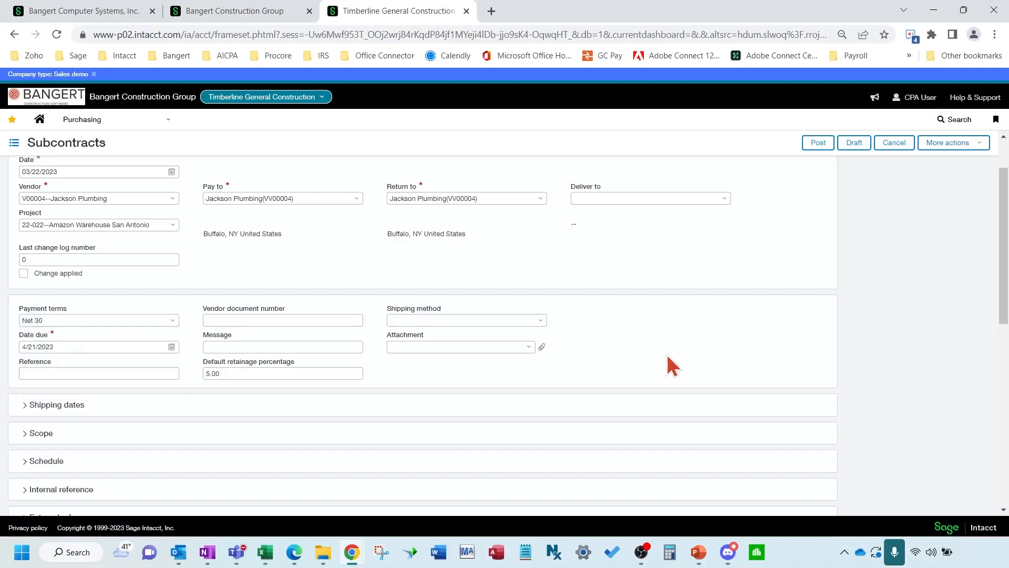
Expand the Shipping dates and Scope sections, leaving the contract start and end dates blank
scroll(310, 382, down, 1)
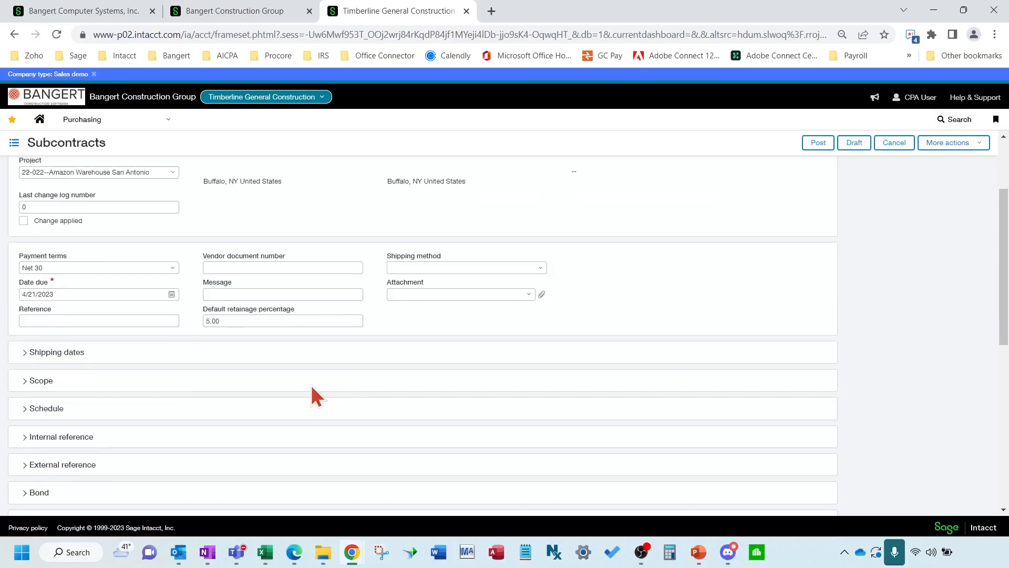
scroll(308, 383, down, 2)
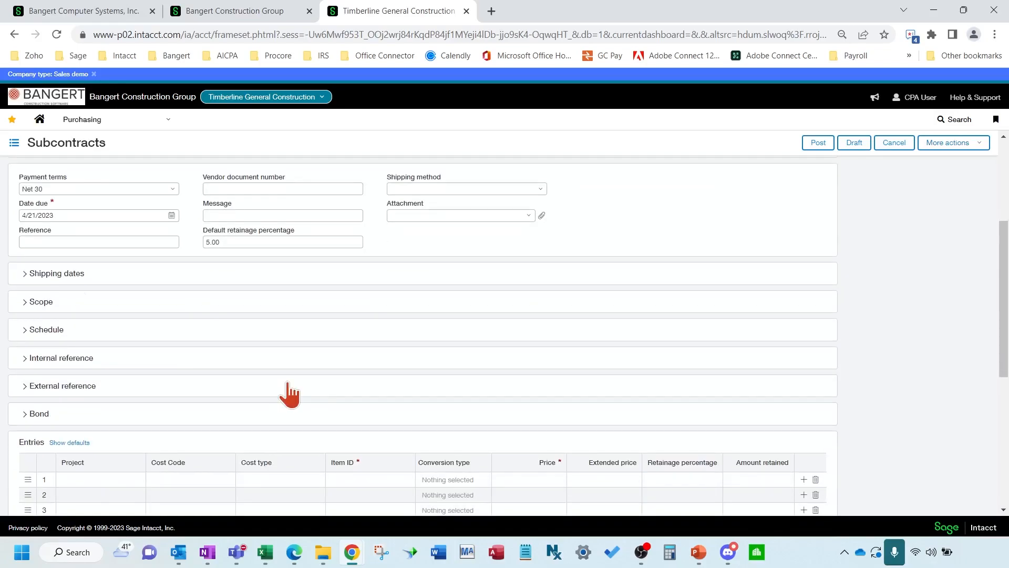
click(56, 273)
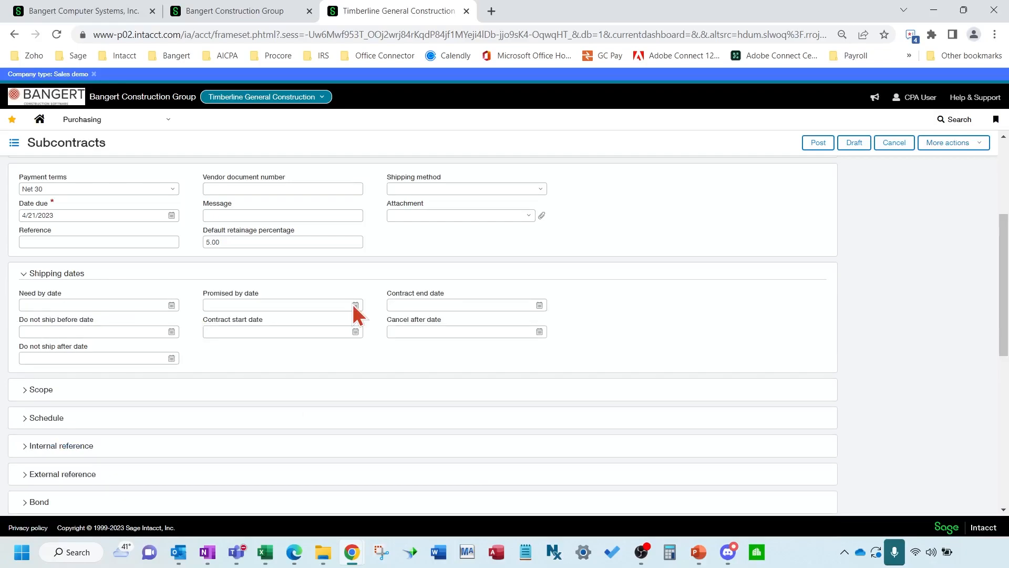
click(255, 331)
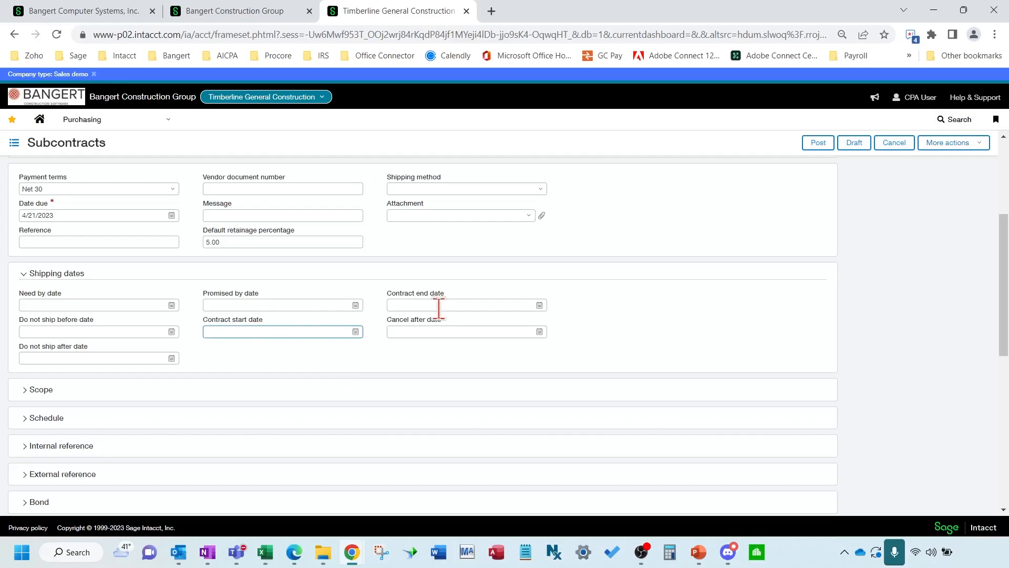
key(Tab)
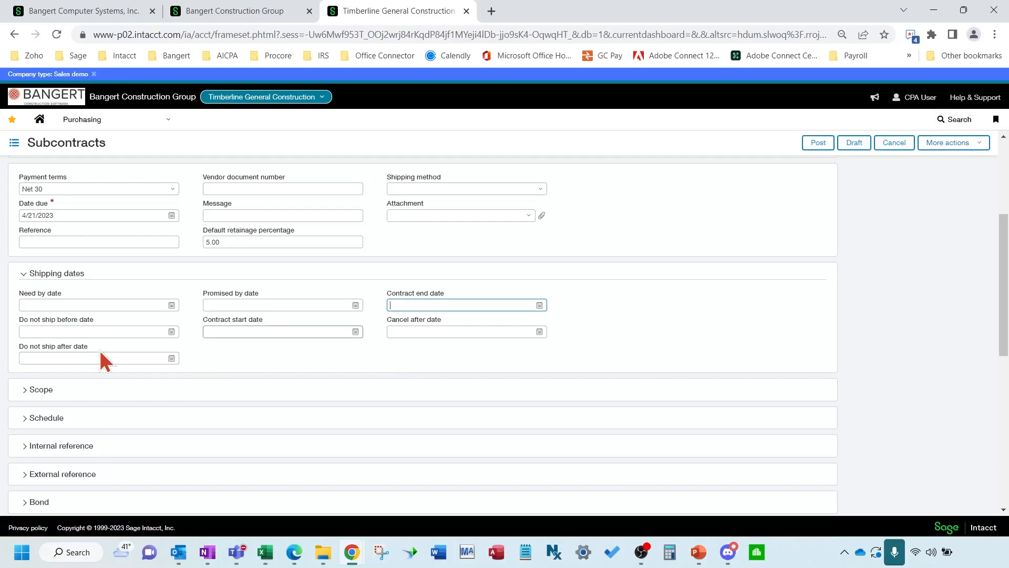
click(55, 402)
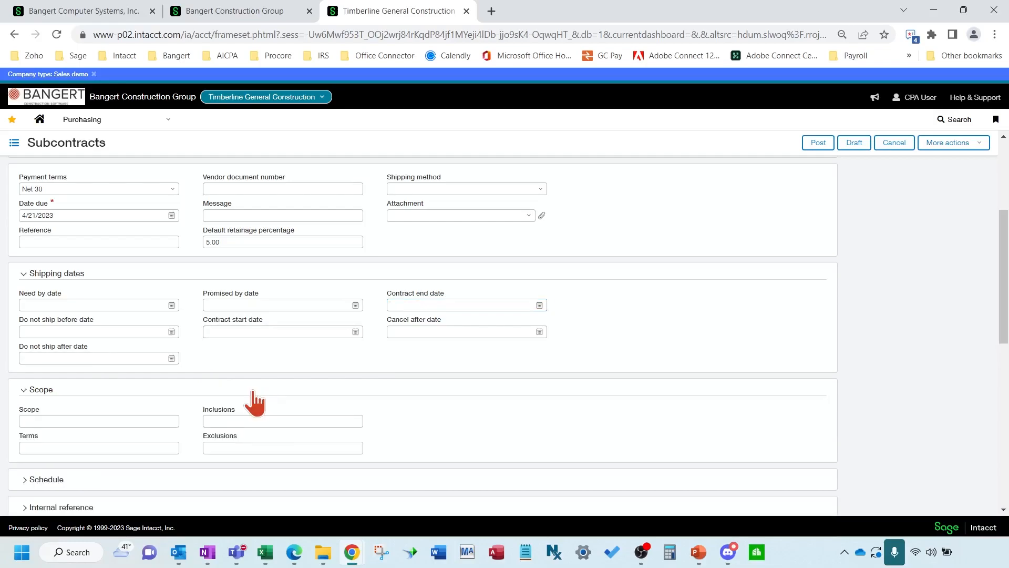
Enlarge the Scope box, step through Inclusions and Exclusions, and expand the Schedule section
click(151, 421)
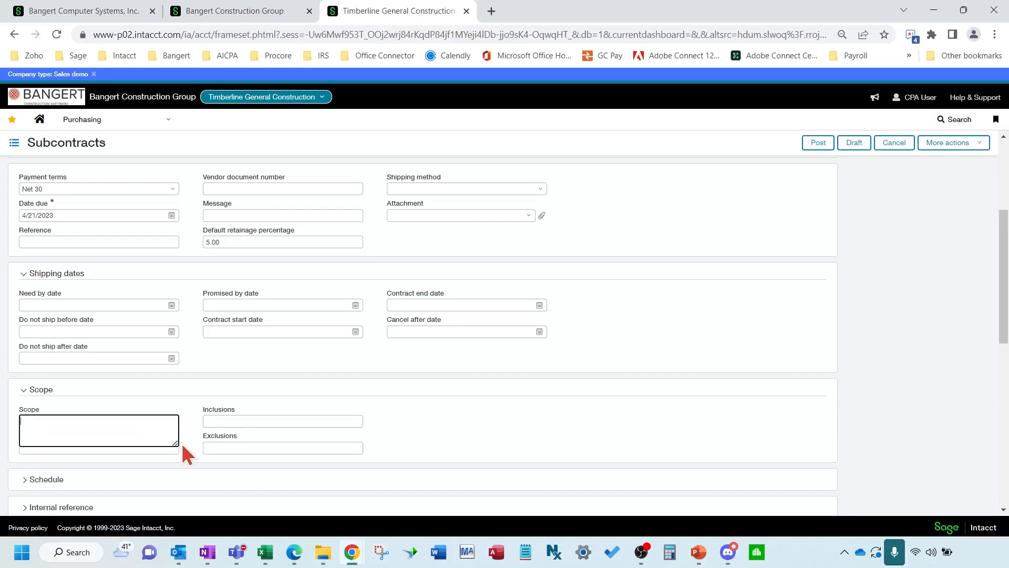
mouse_move(177, 444)
mouse_down()
mouse_move(541, 434)
mouse_move(546, 500)
mouse_move(359, 464)
mouse_move(189, 486)
mouse_move(163, 421)
mouse_move(167, 428)
mouse_up()
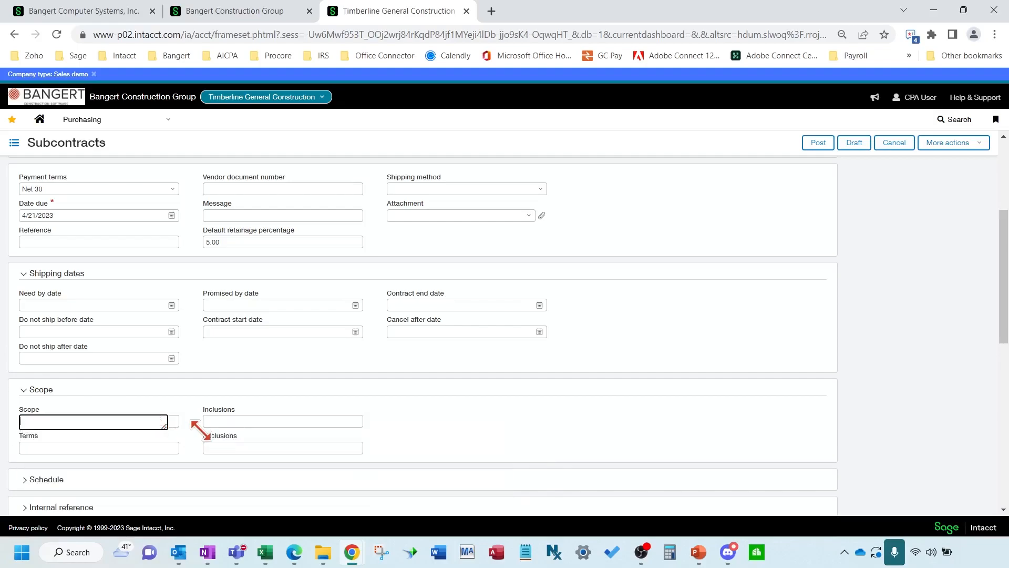
click(272, 423)
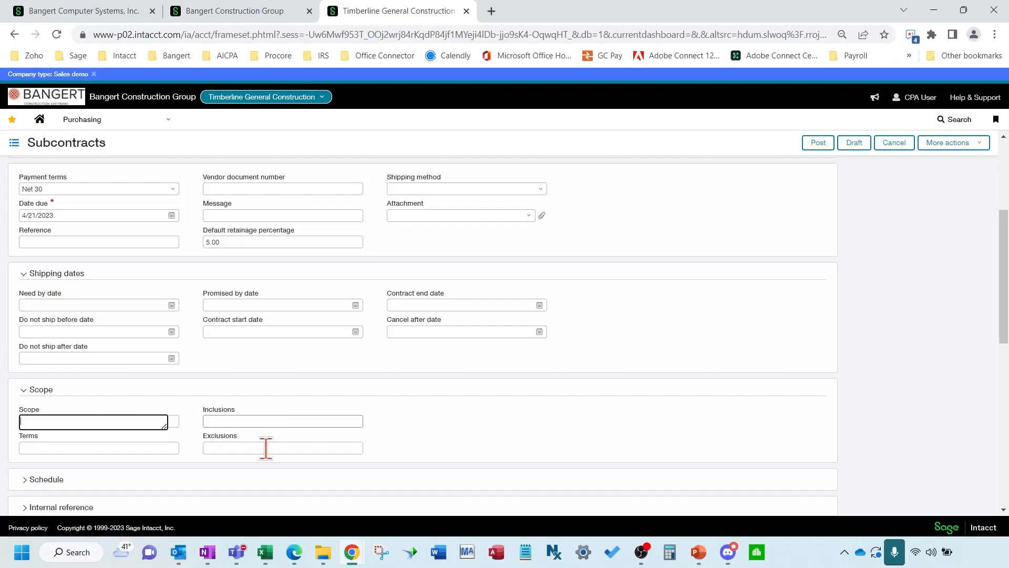
key(Tab)
scroll(557, 439, down, 3)
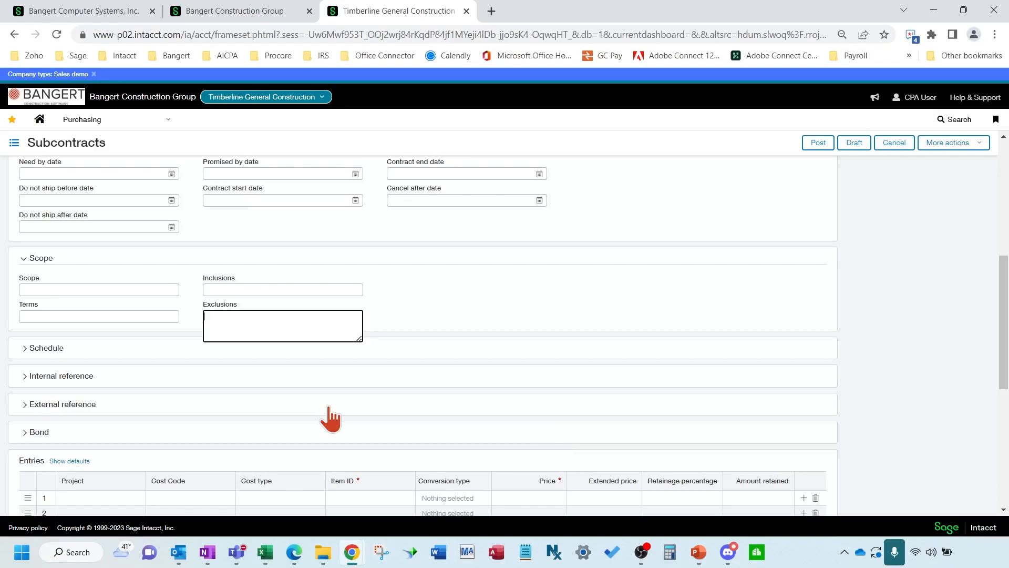
click(52, 351)
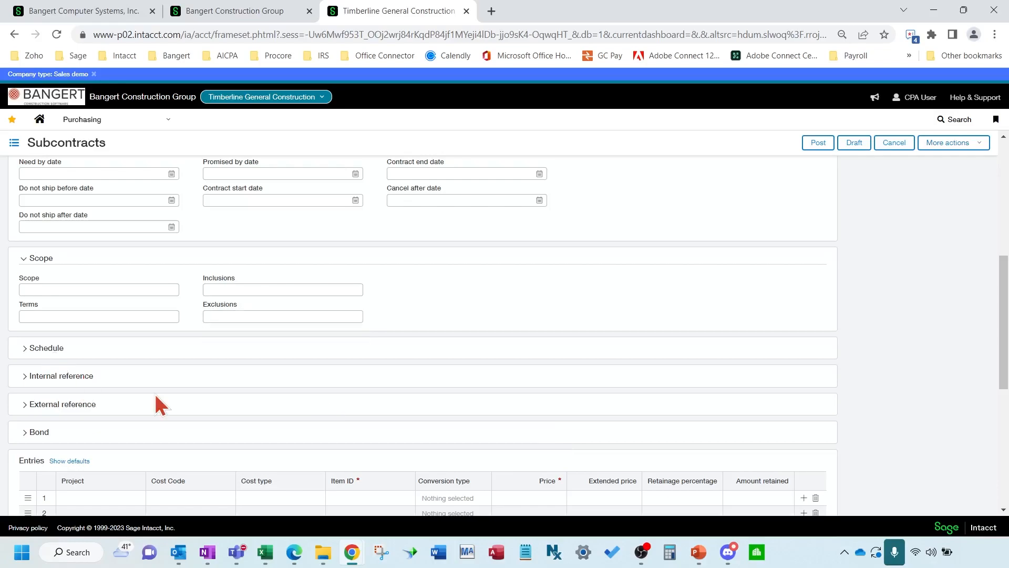
scroll(155, 395, down, 1)
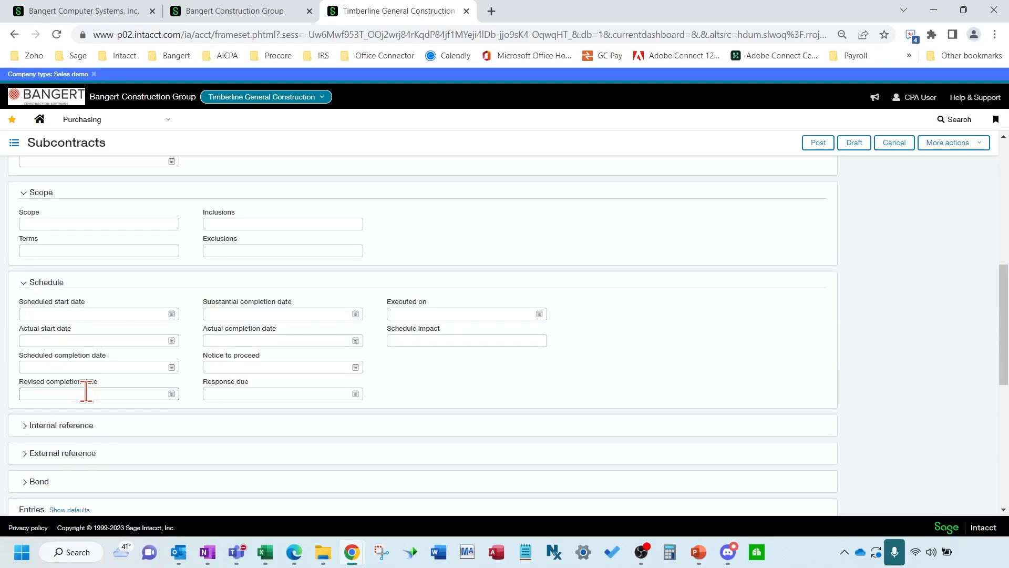
Expand the Internal reference, External reference and Bond sections, then scroll to the Entries grid
scroll(86, 392, down, 2)
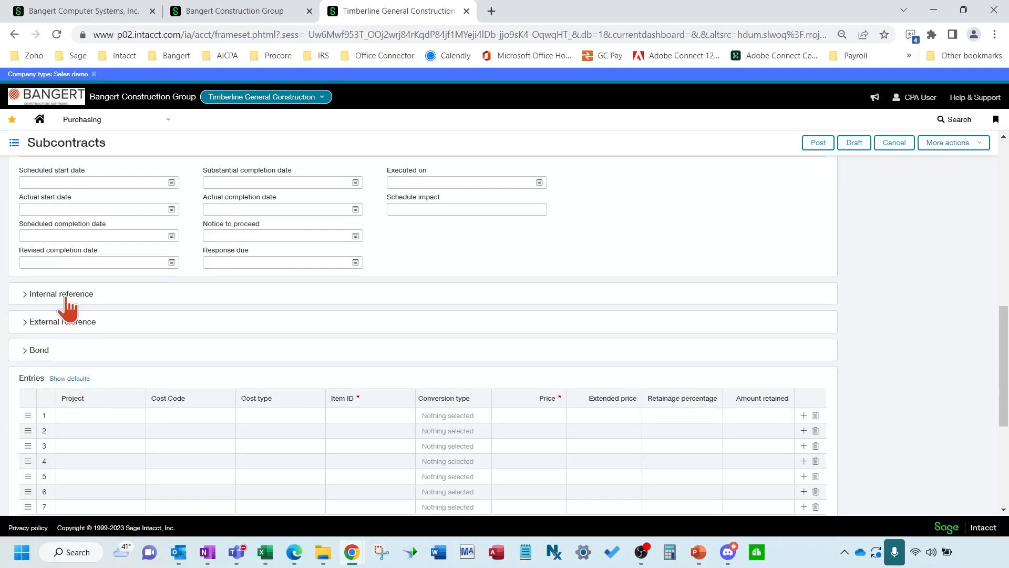
click(182, 294)
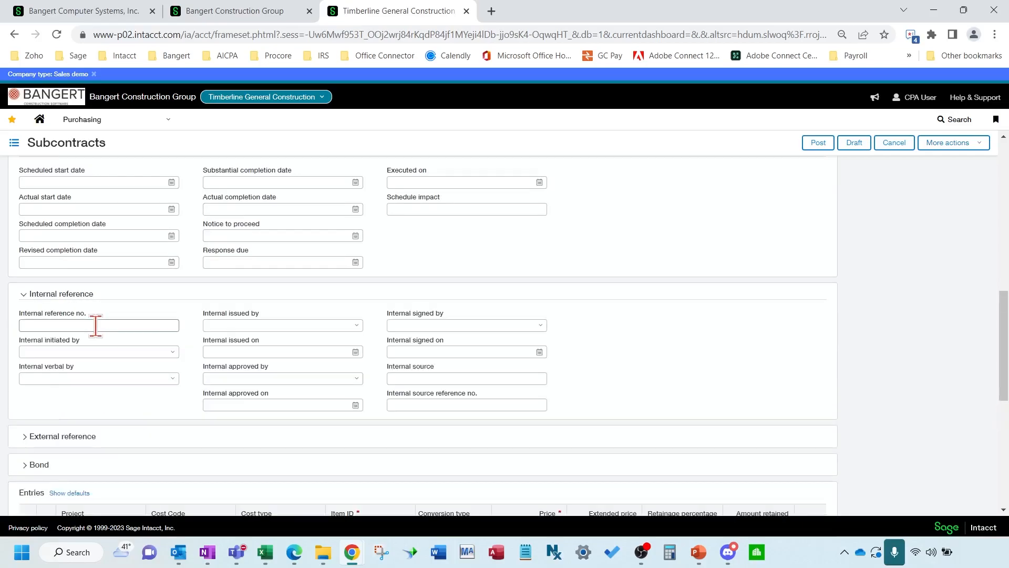
click(243, 324)
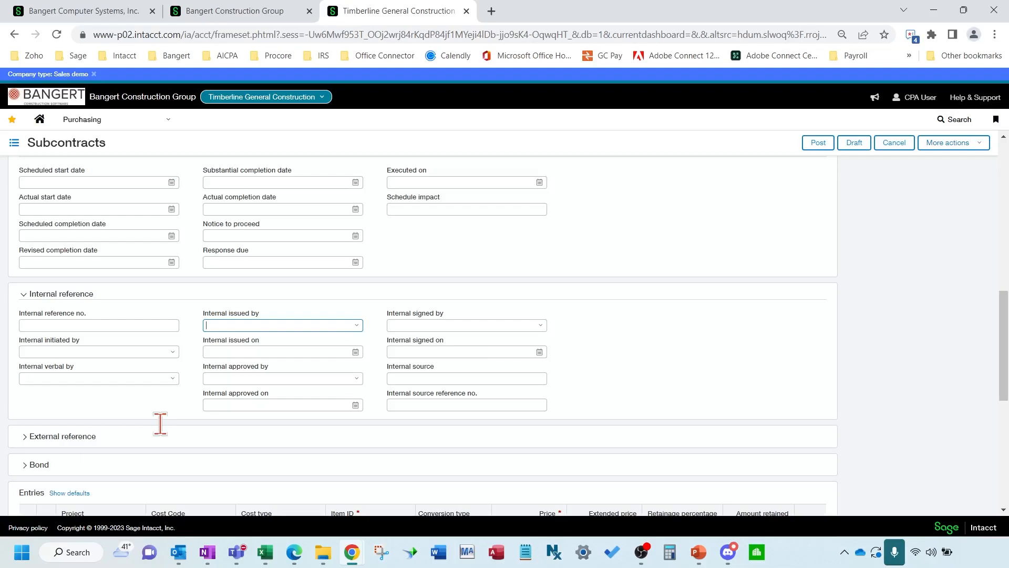
click(68, 433)
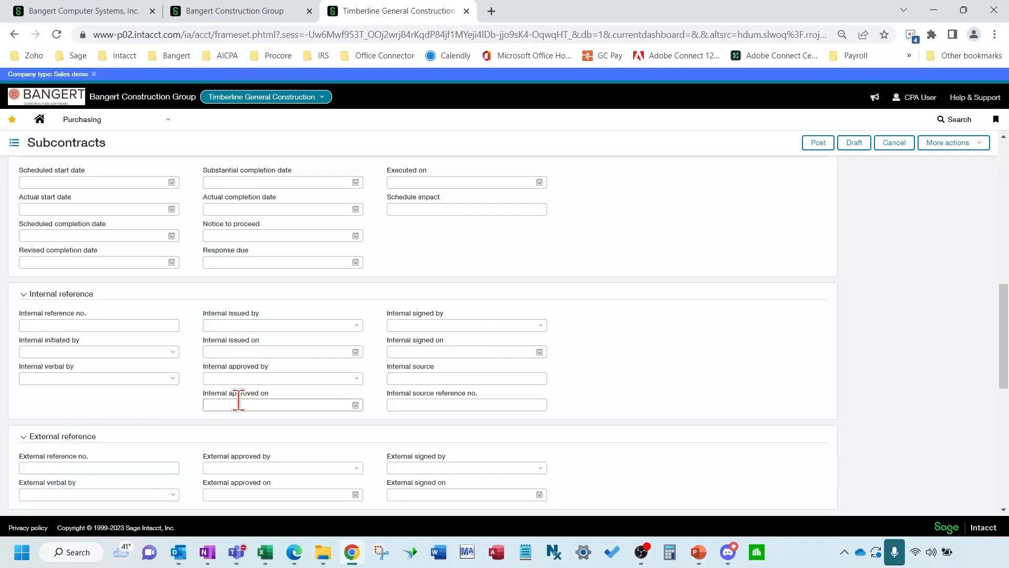
scroll(240, 401, down, 1)
scroll(240, 398, down, 2)
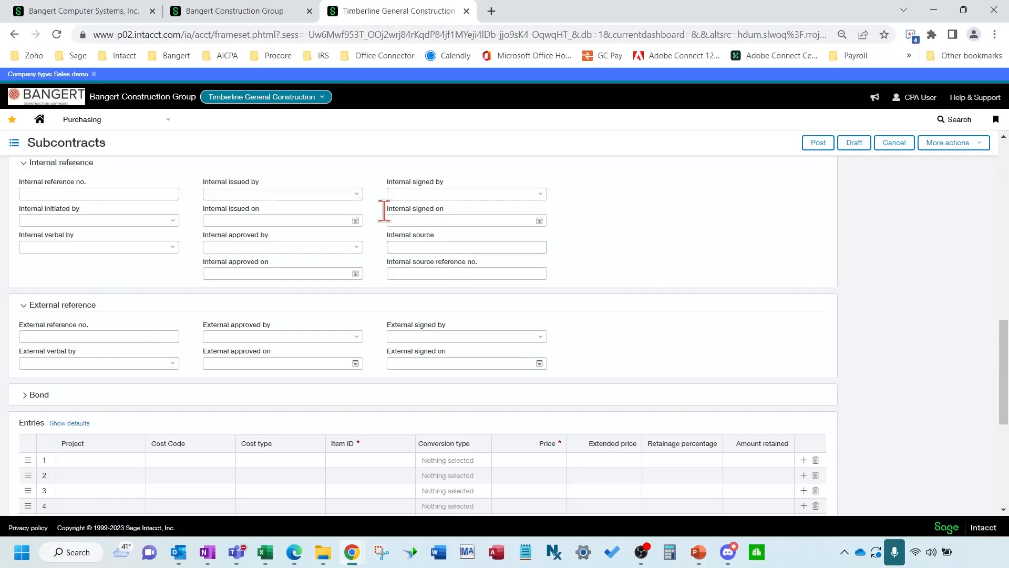
scroll(569, 366, down, 1)
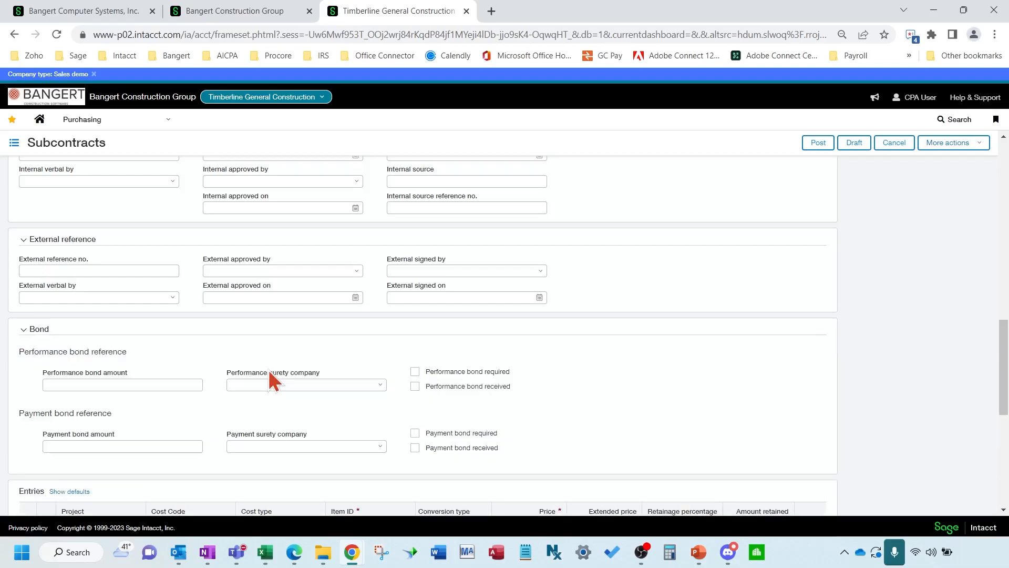
scroll(299, 400, down, 2)
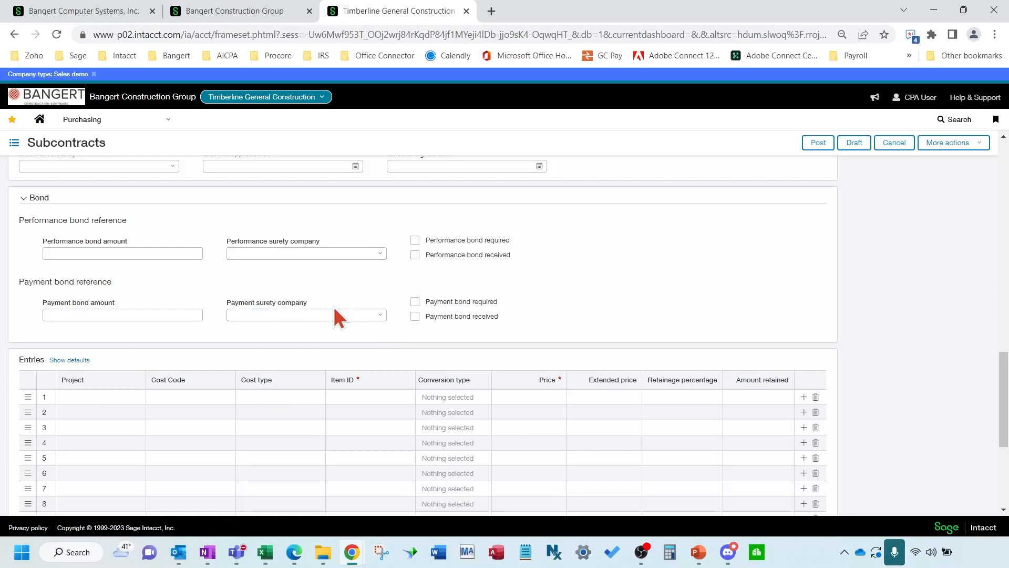
scroll(337, 315, down, 1)
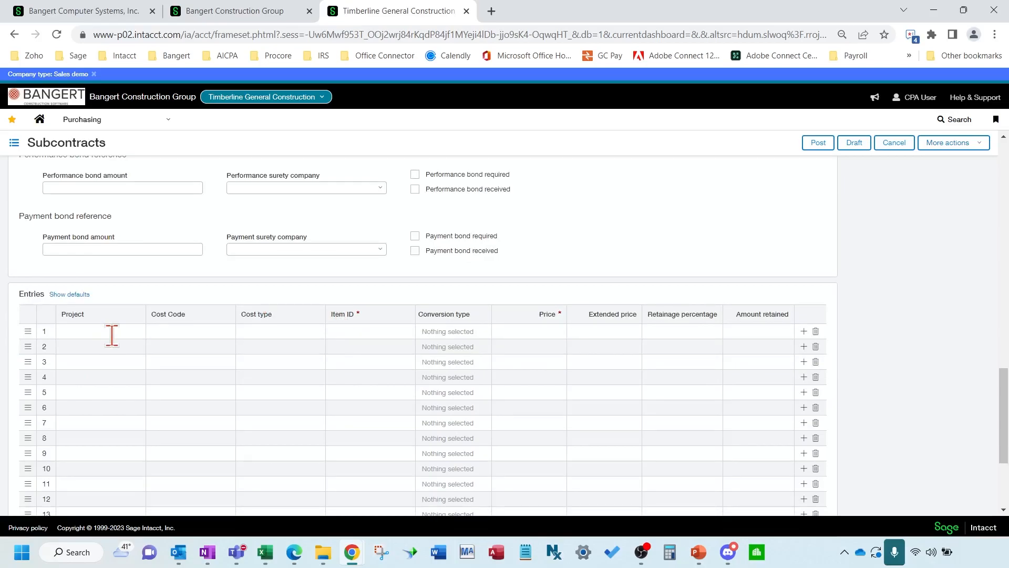
Set entry line 1's project to 22-022--Amazon Warehouse San Antonio
click(73, 331)
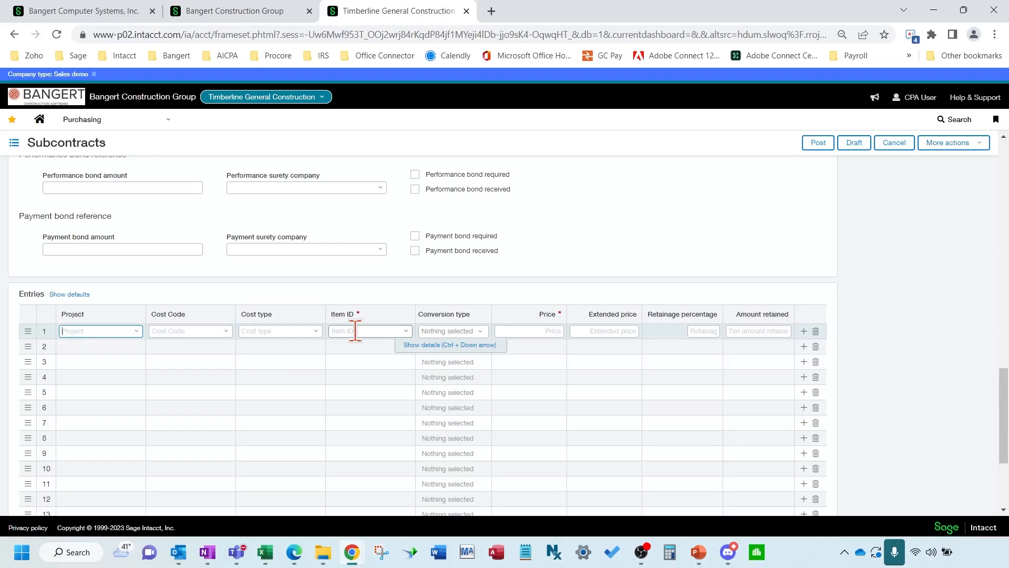
text(22-0)
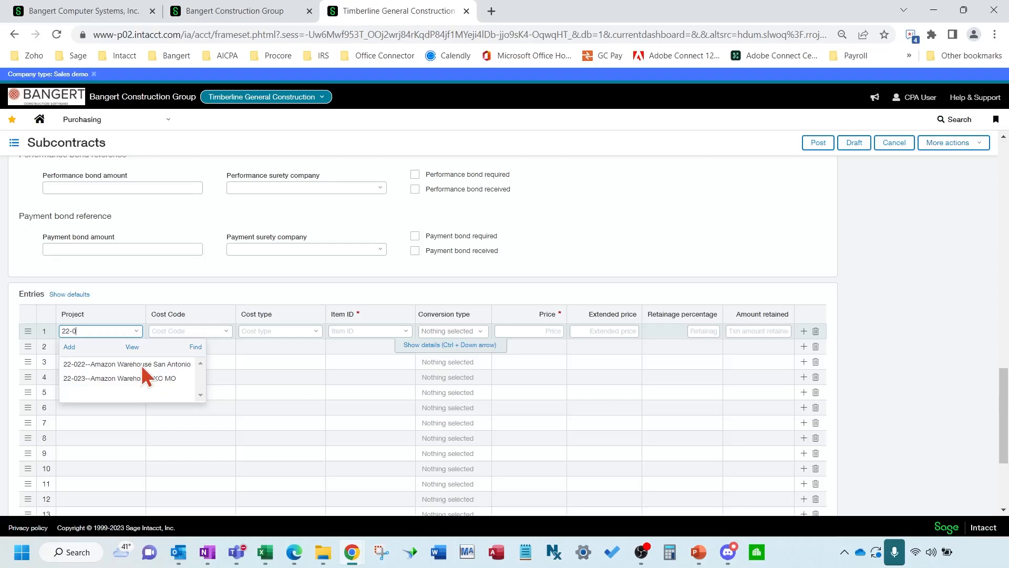
click(141, 365)
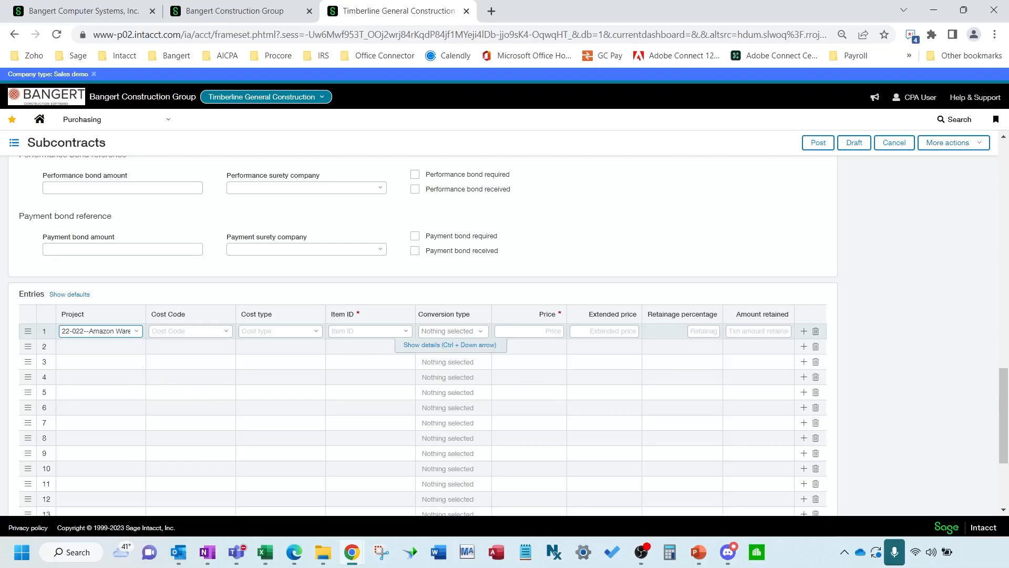
key(alt+Tab)
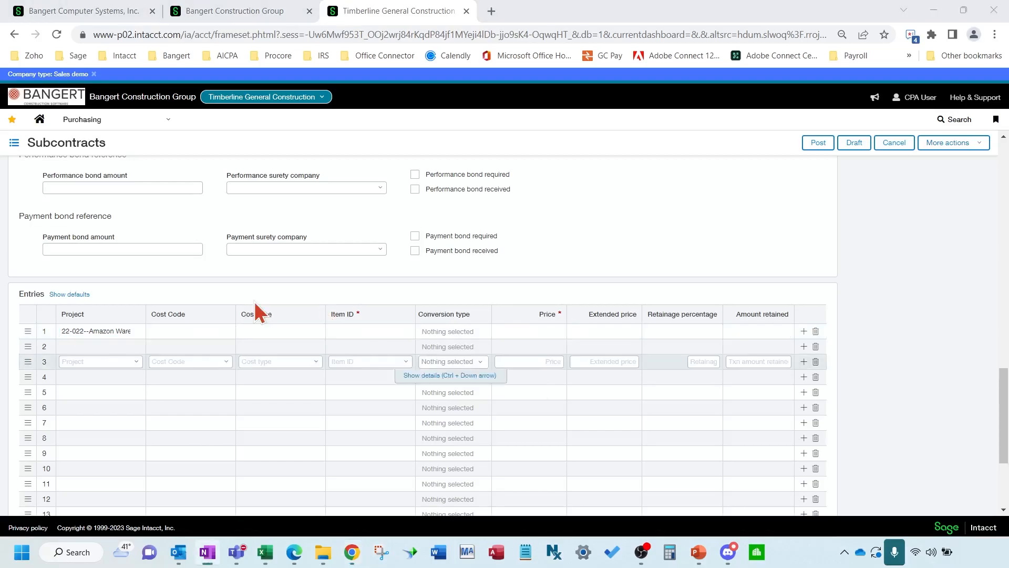
key(alt+Tab)
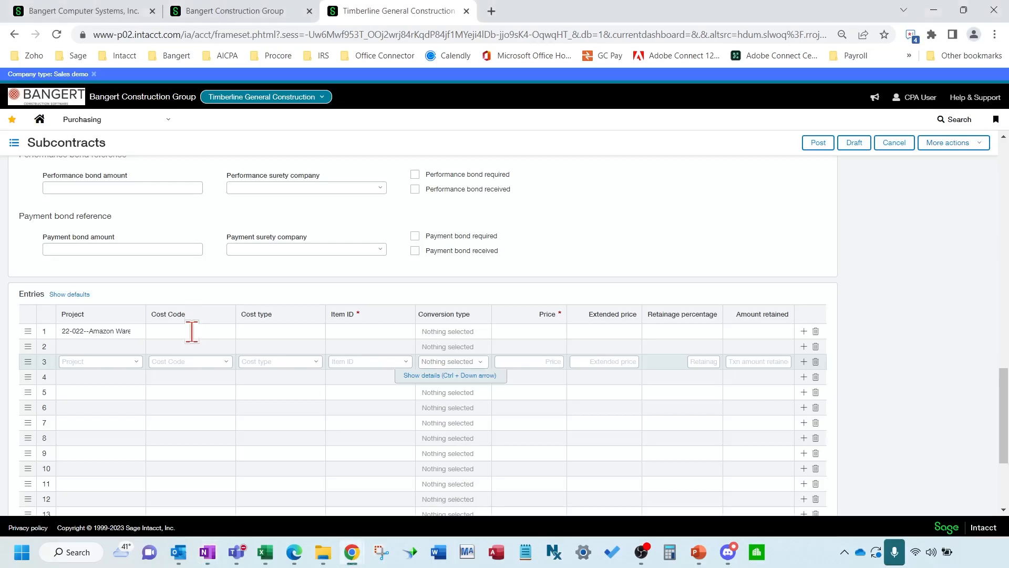
Set line 1's cost code to G02-510--Asphalt Paving by searching 'asph'
click(192, 332)
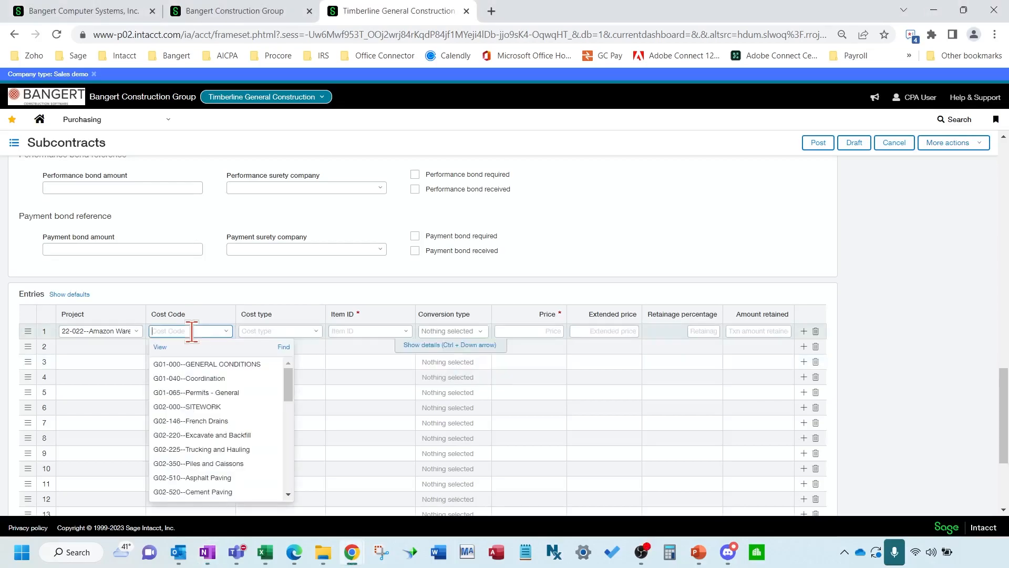
text(asph)
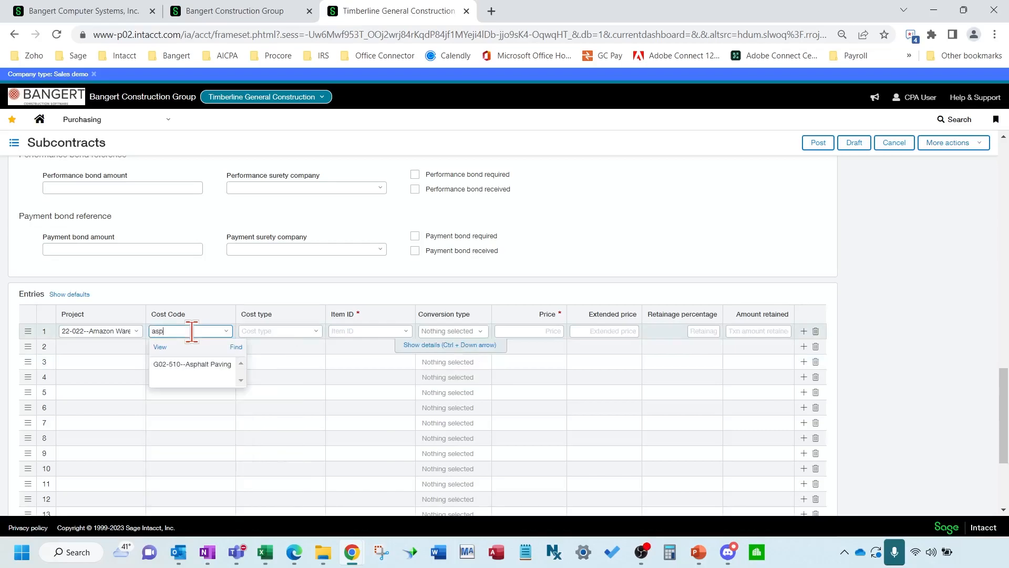
click(195, 367)
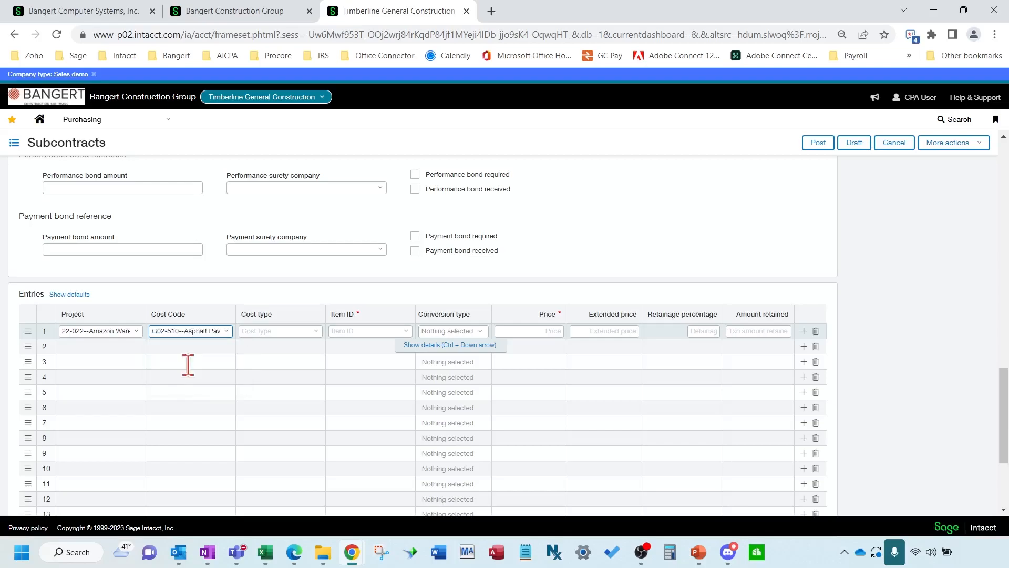
Give line 1 cost type SUB--Subcontract--Subcontract--5002, filling item Subcontract and 5.00 retainage
click(317, 331)
click(315, 332)
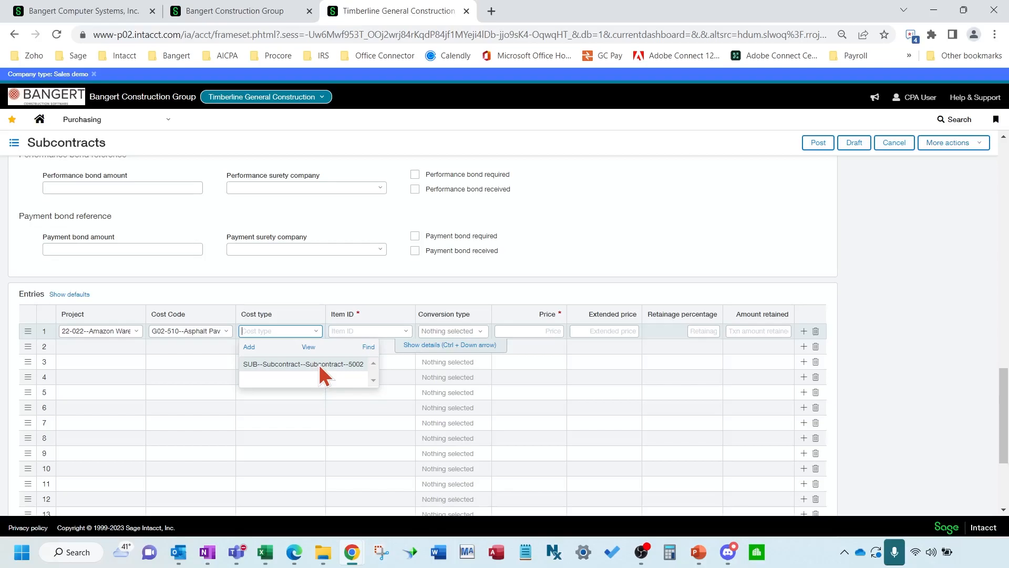
click(319, 365)
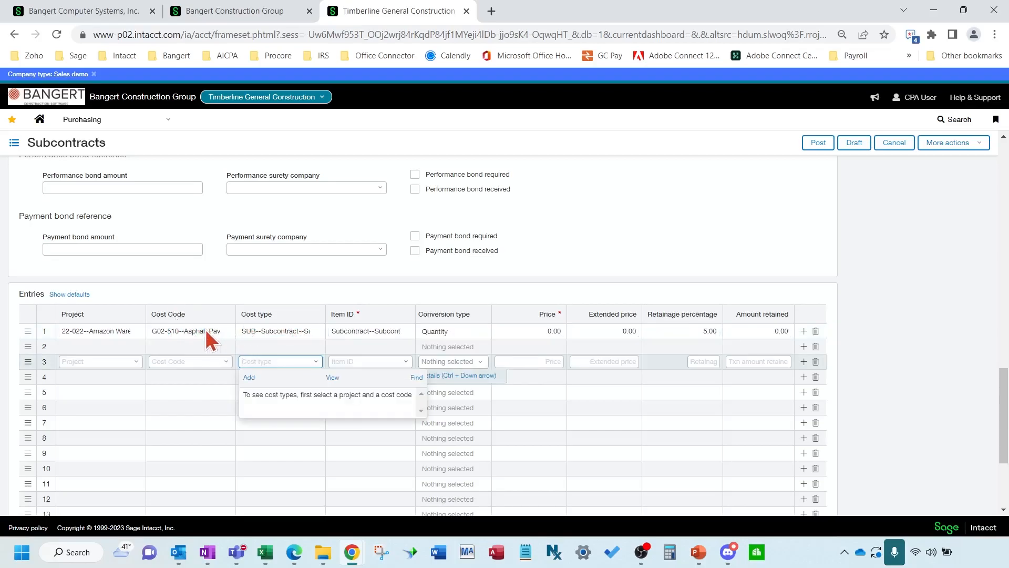
click(257, 331)
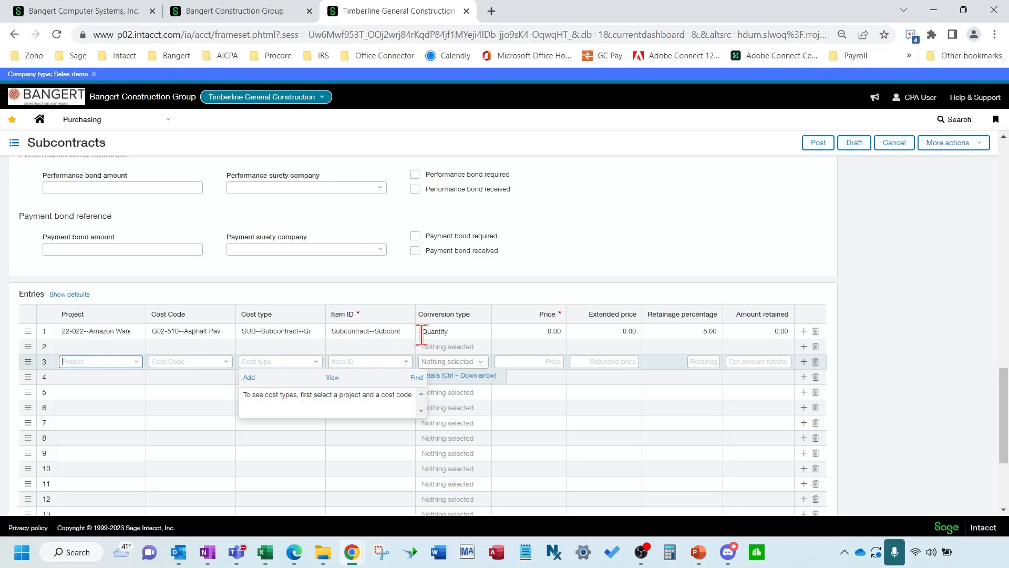
click(469, 331)
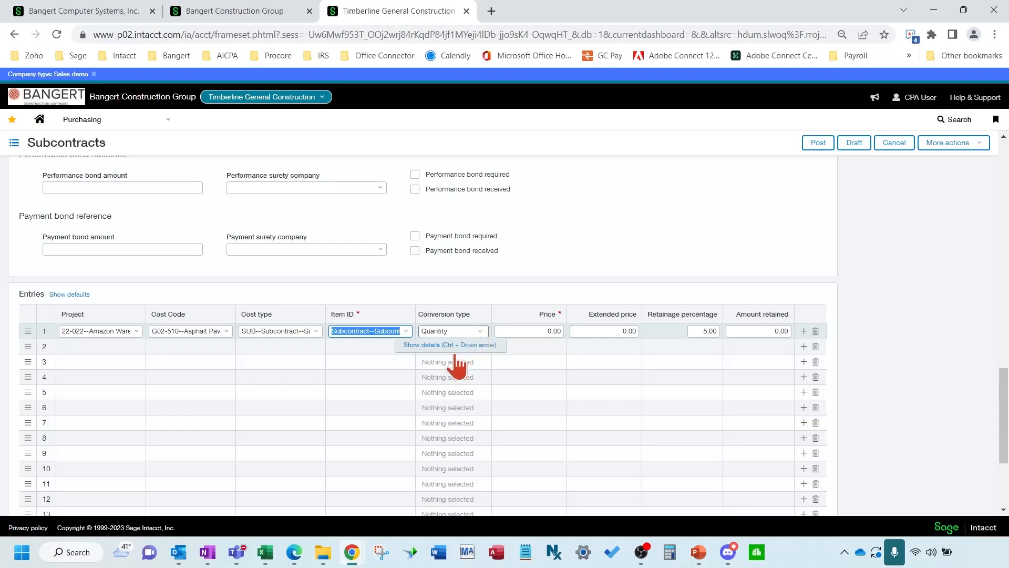
Switch line 1 to Price conversion at 50,000, giving 50,000 extended price and 2,500 retained
click(480, 332)
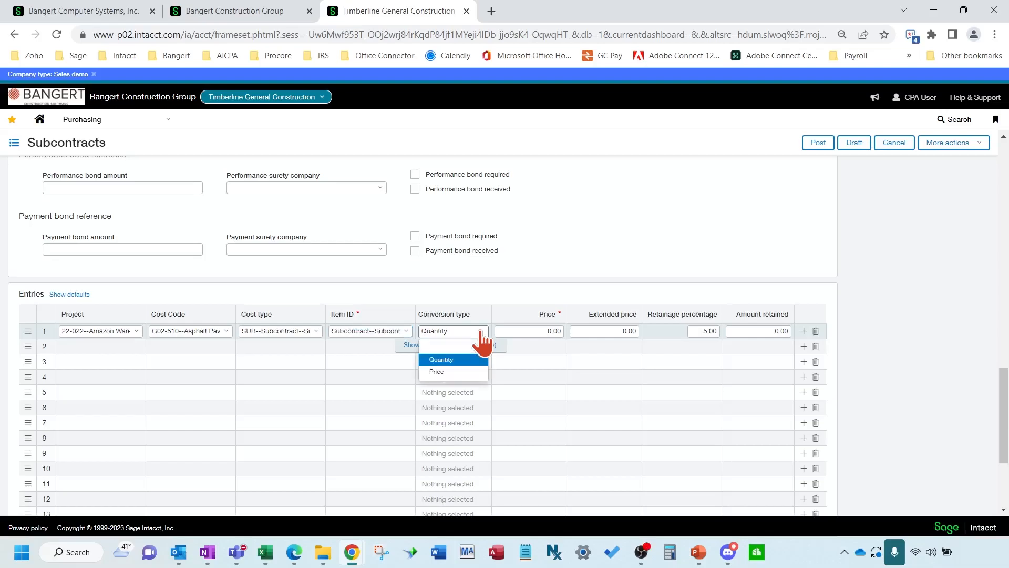
click(439, 373)
click(451, 373)
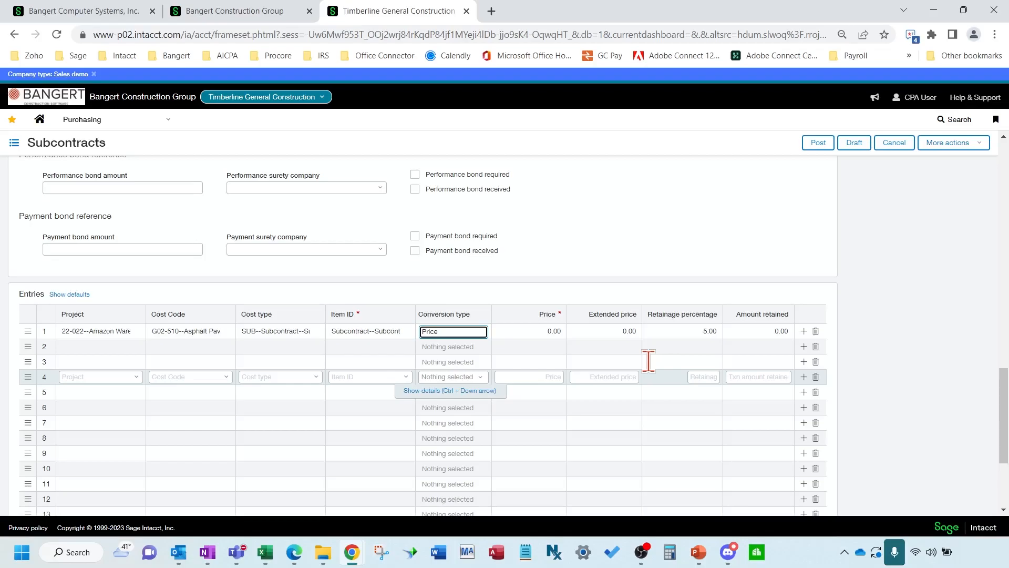
key(Tab)
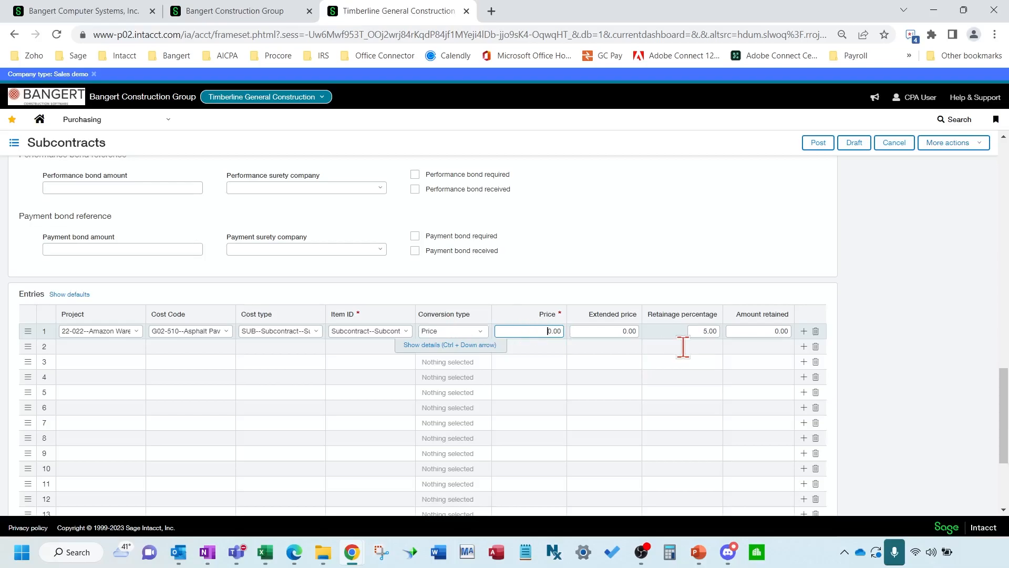
text(50000)
key(Tab)
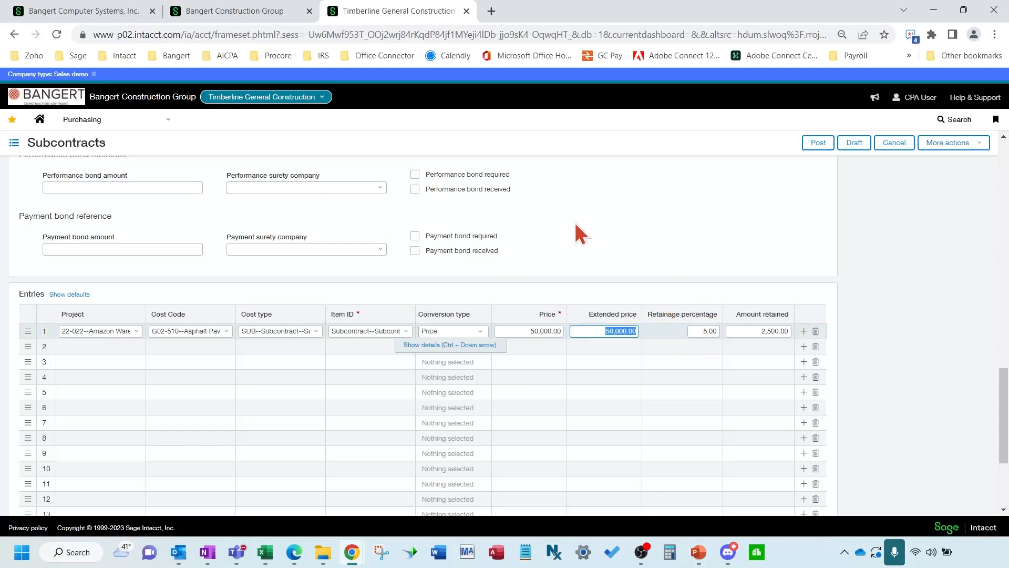
scroll(574, 244, up, 10)
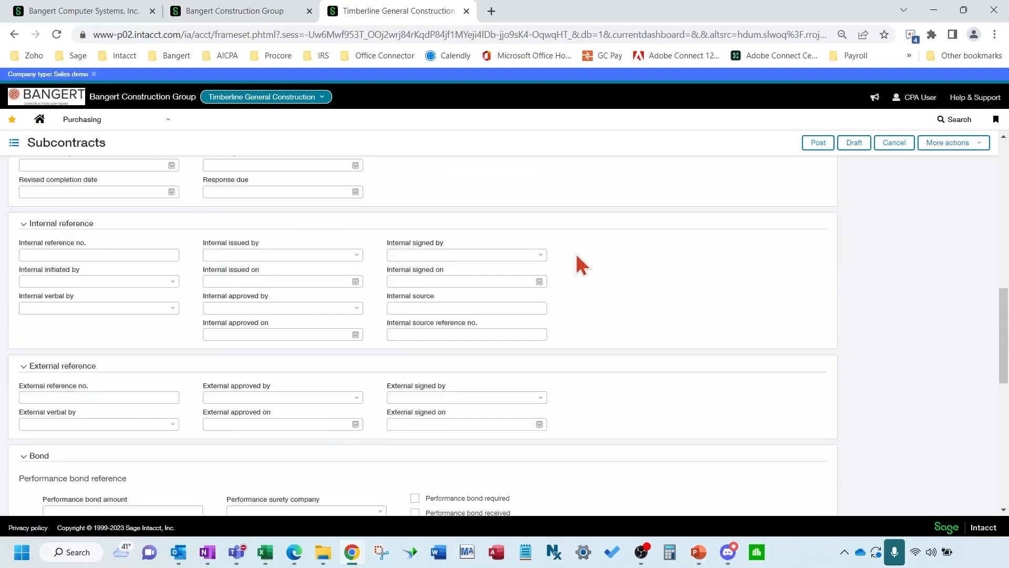
Review the first entry line's extended price on the new subcontract
scroll(577, 257, up, 10)
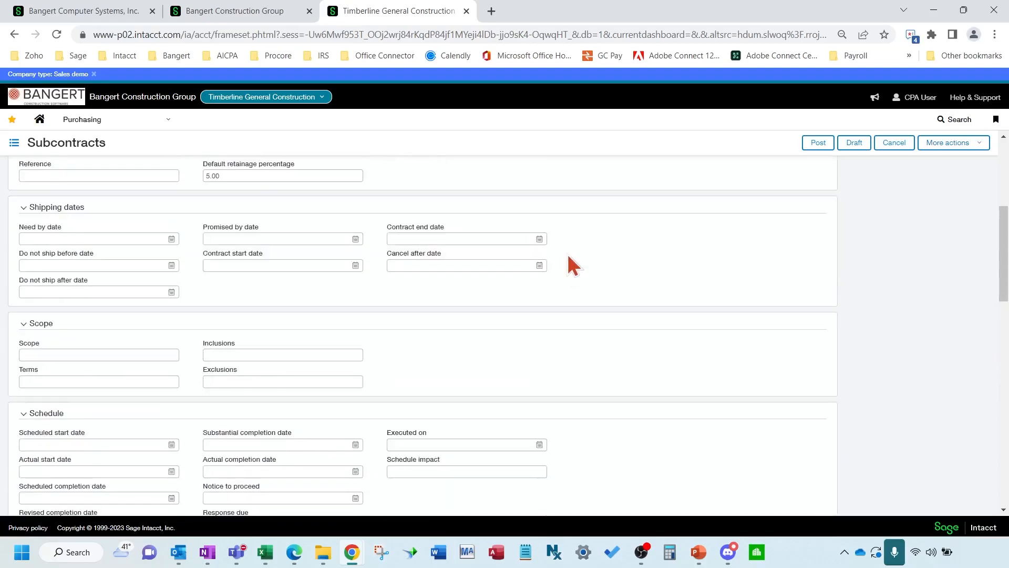
scroll(261, 232, up, 2)
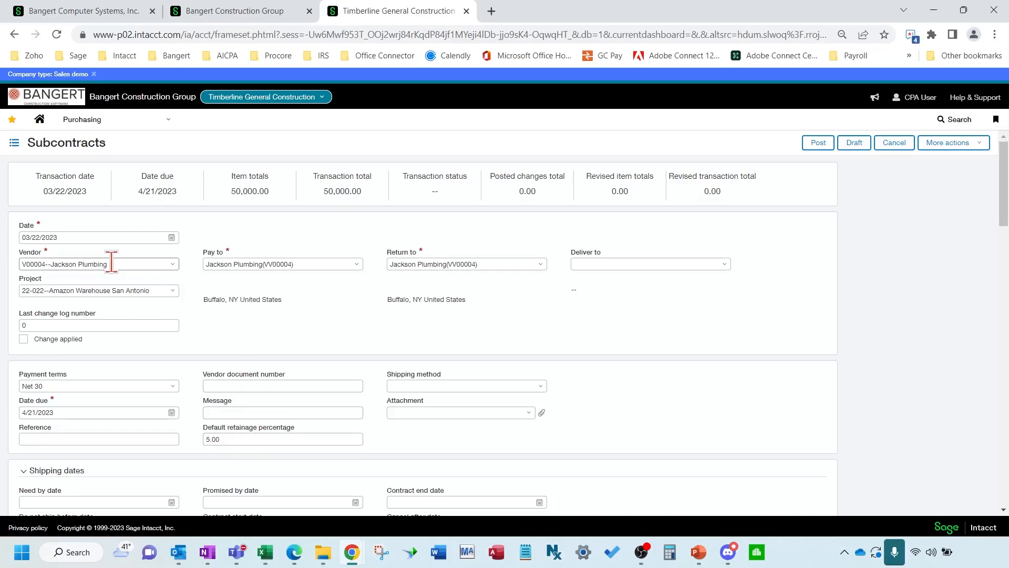
scroll(641, 405, down, 5)
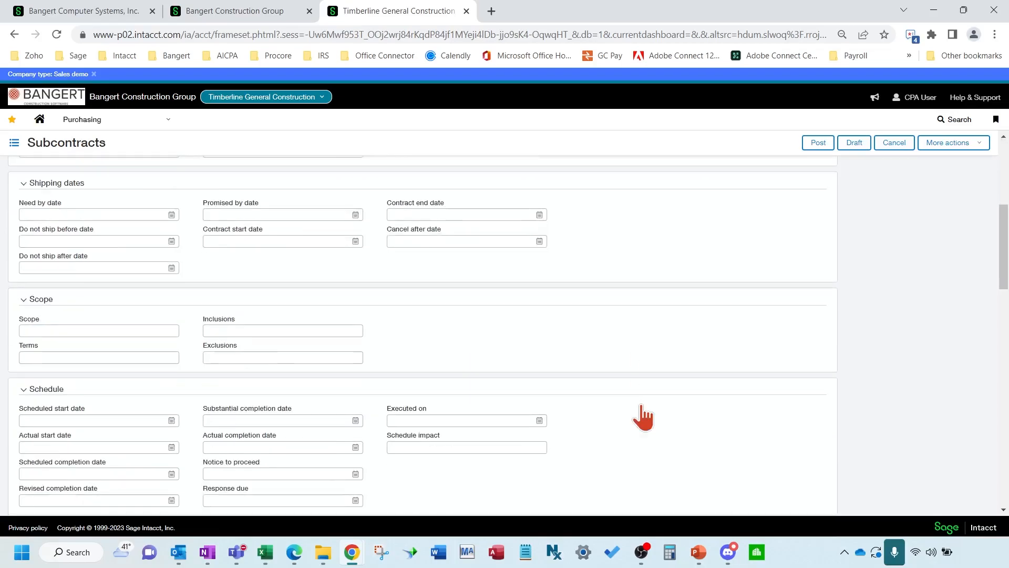
scroll(639, 404, down, 10)
click(632, 397)
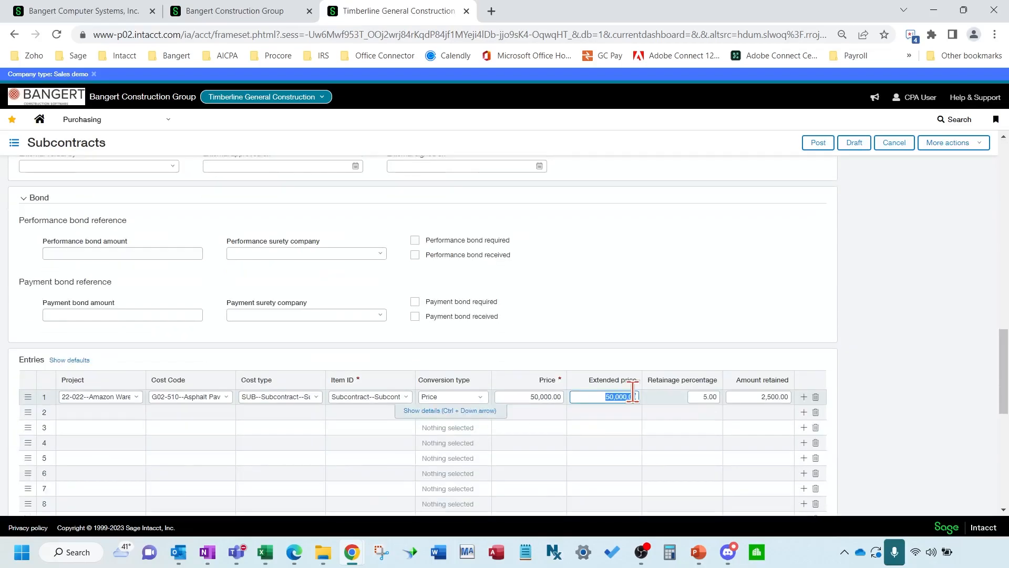
scroll(683, 366, down, 1)
scroll(307, 317, up, 4)
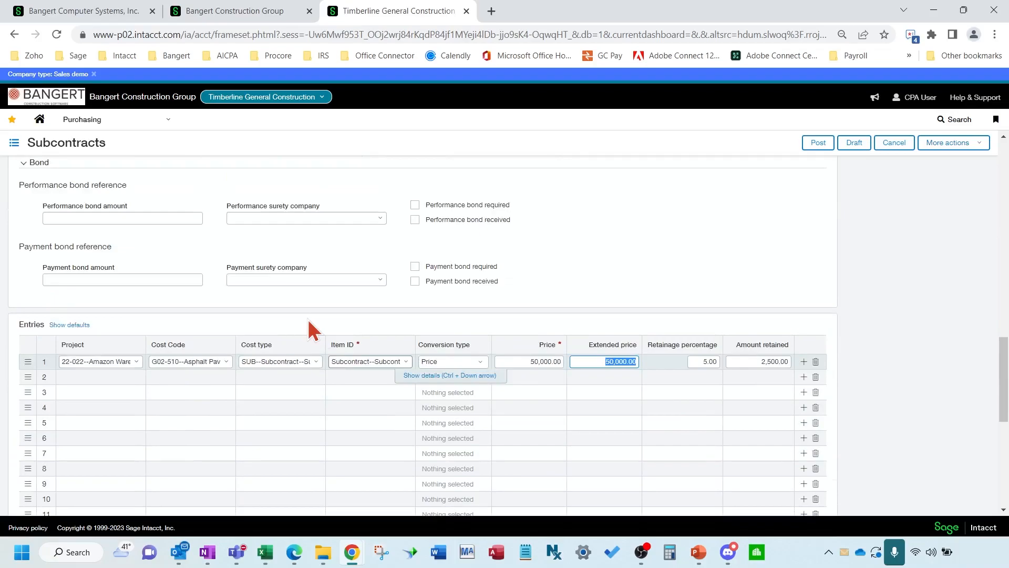
scroll(159, 284, up, 7)
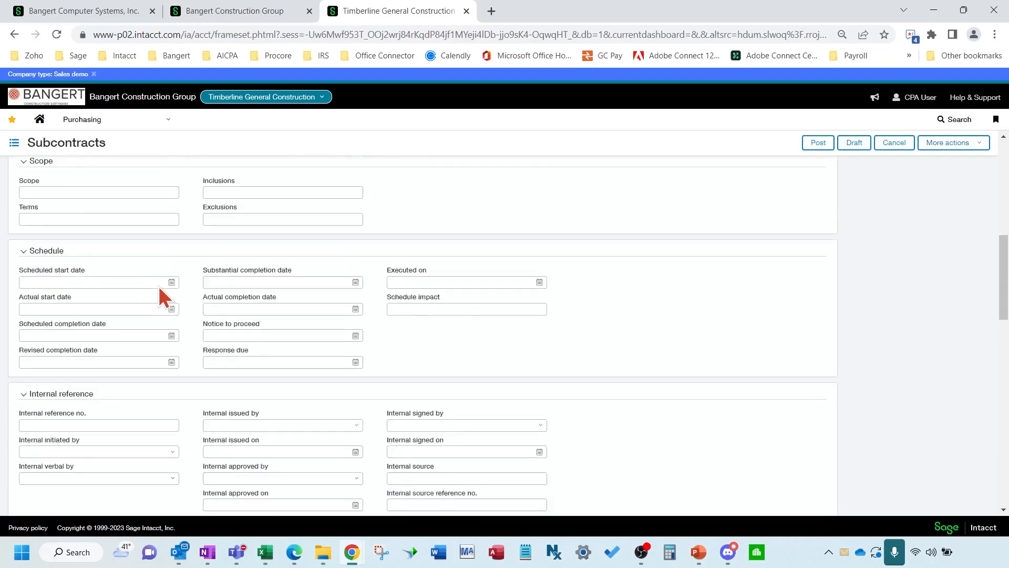
Enter 'Asphalt paving on Community Place' as the subcontract scope
click(137, 290)
text(Asphal)
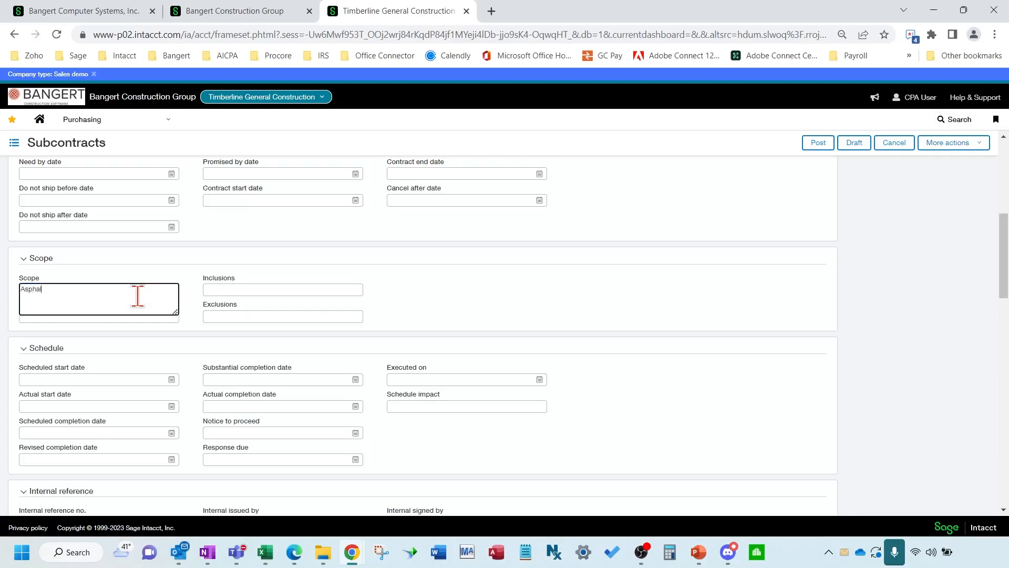
text(y)
text(t paving on )
text(Communit)
text(y Place)
click(318, 317)
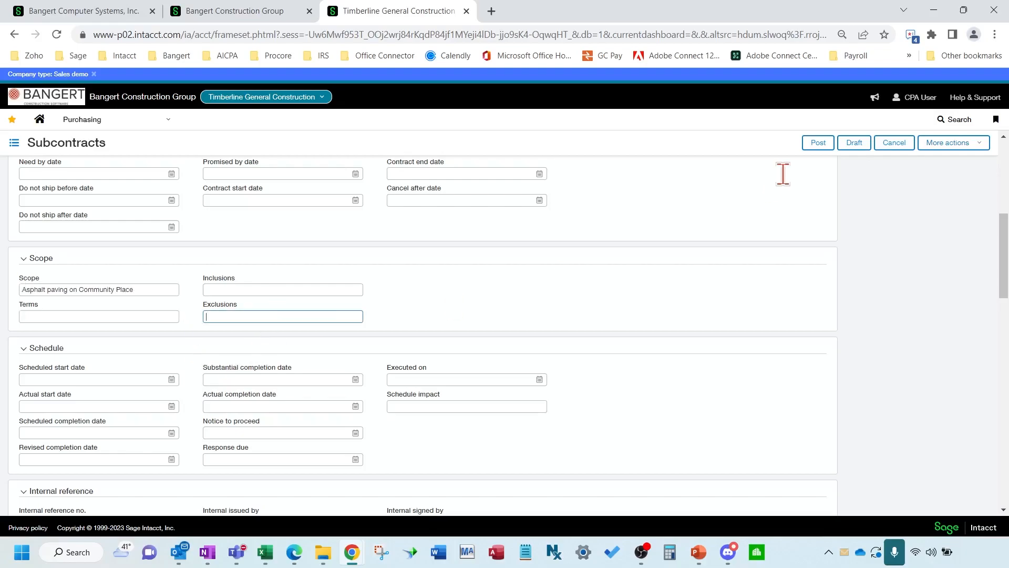
Post the subcontract and bring up the Convert choices for SUB-00183
click(825, 143)
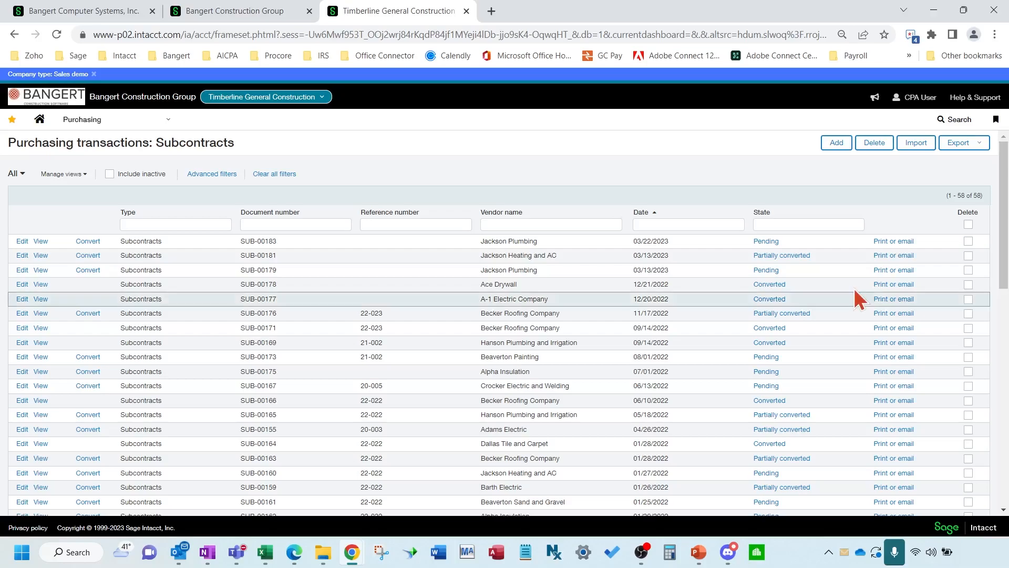
click(97, 242)
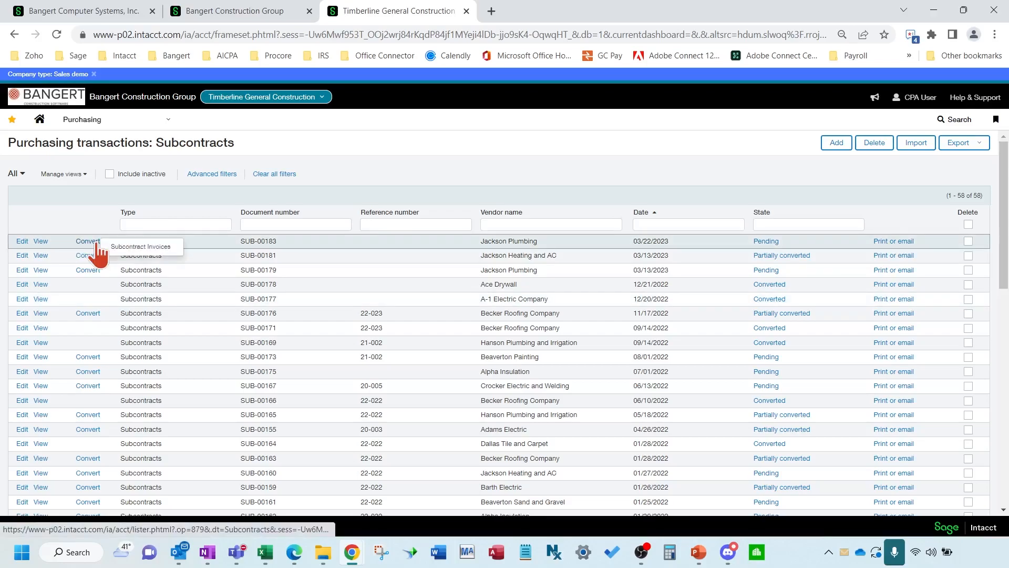
Convert SUB-00183 to a subcontract invoice with vendor document 55898 and line 1 priced at 25,000.00
click(170, 247)
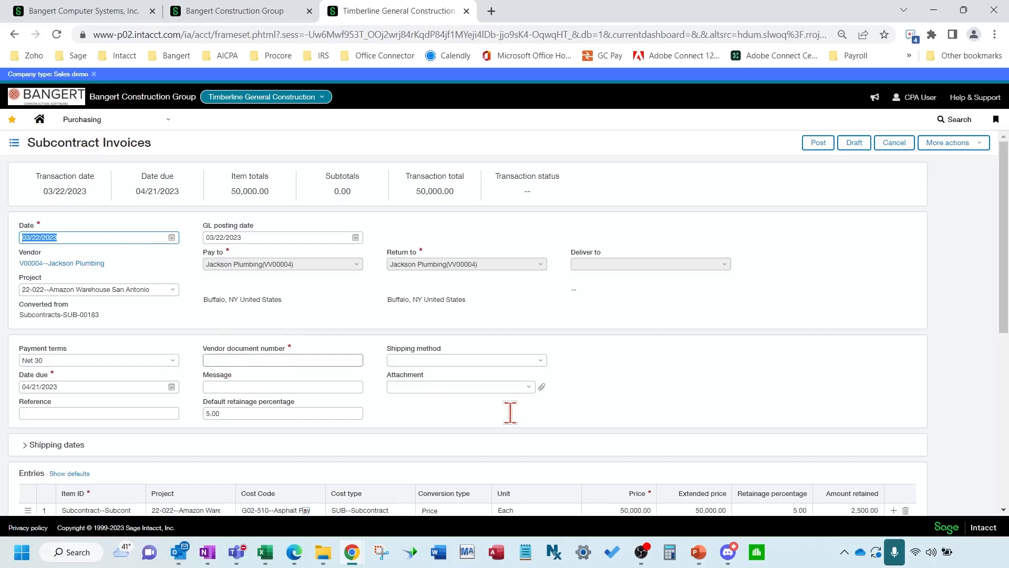
text(55898)
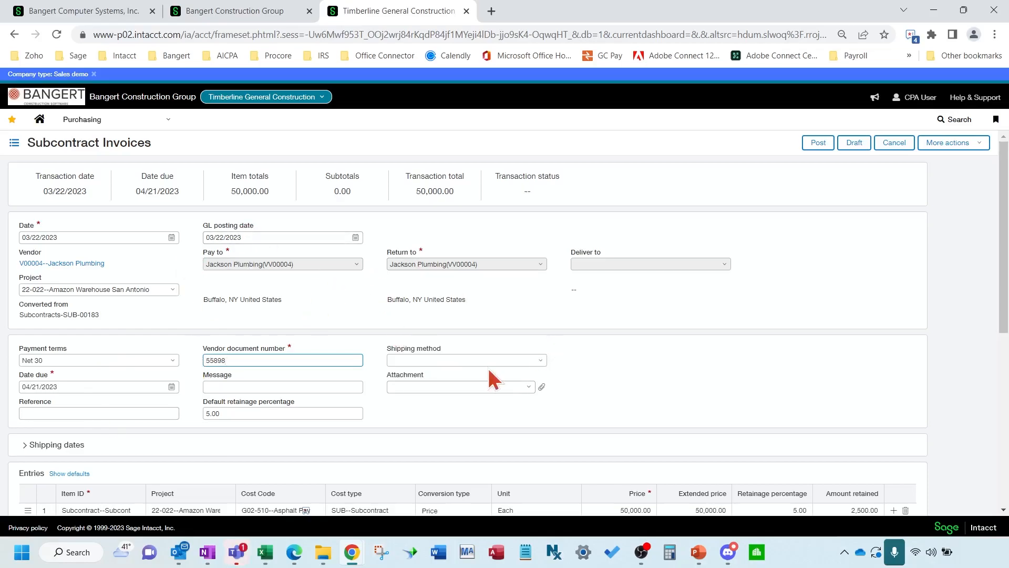
scroll(536, 416, down, 1)
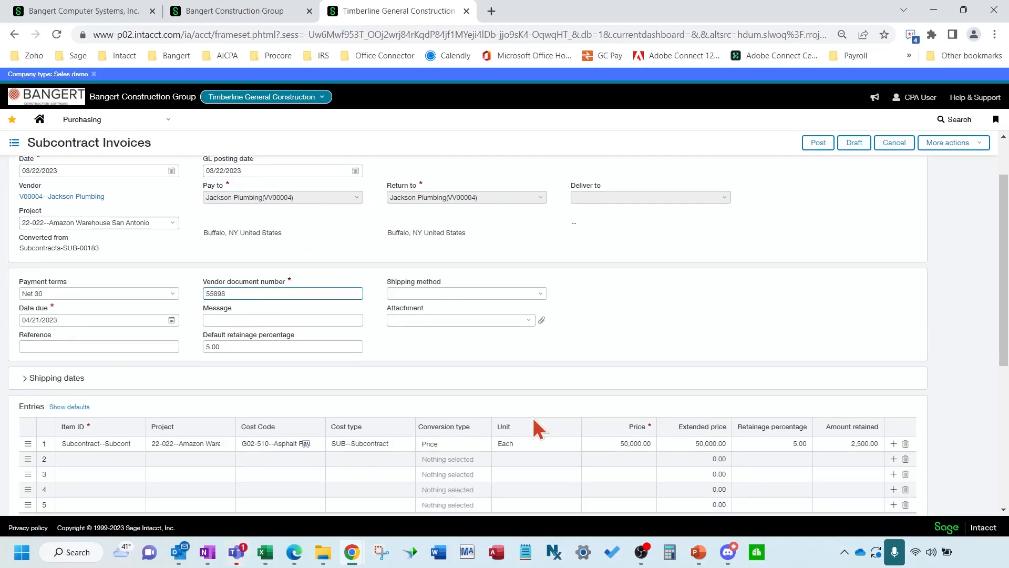
scroll(534, 419, down, 1)
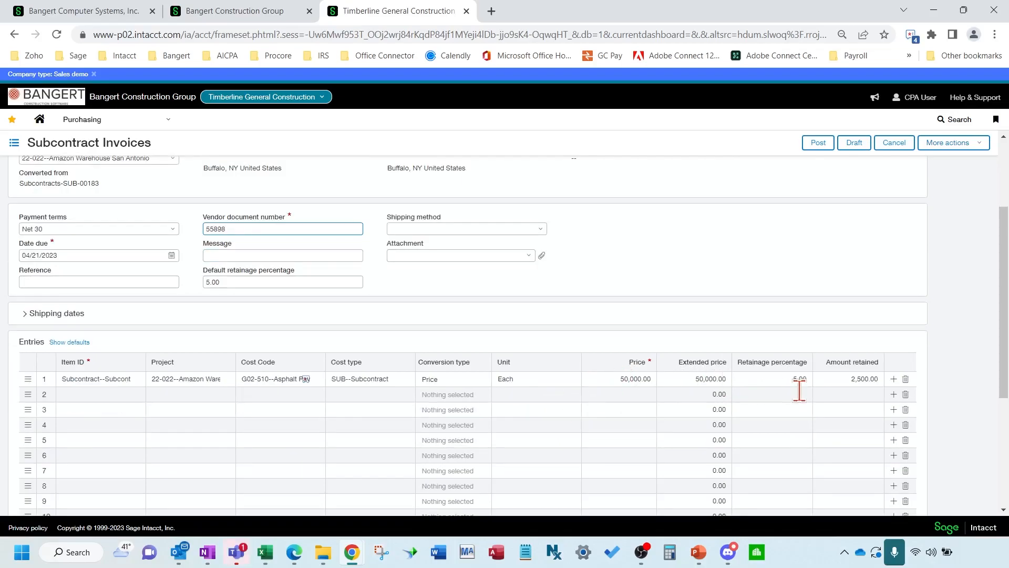
click(719, 385)
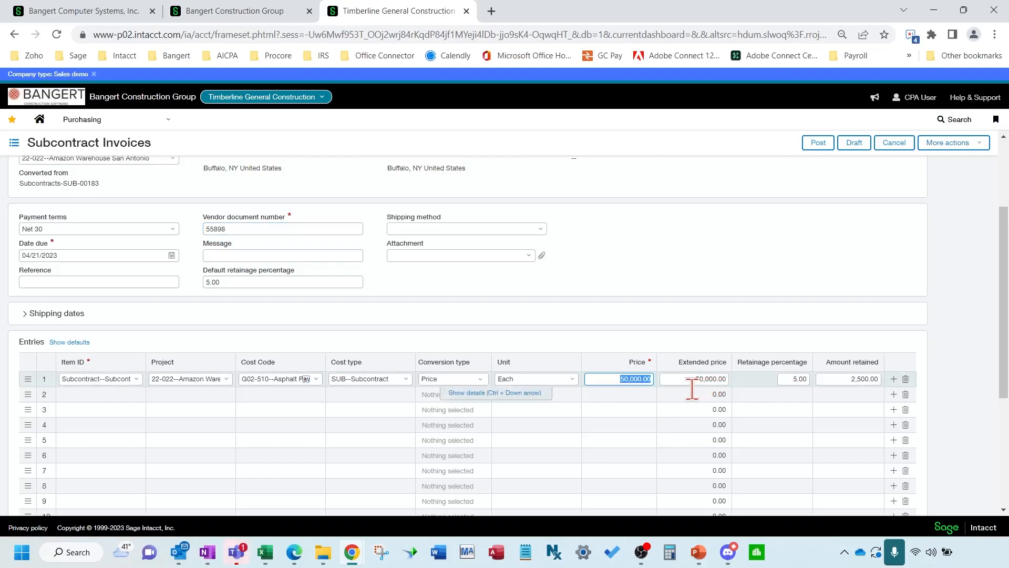
text(25000)
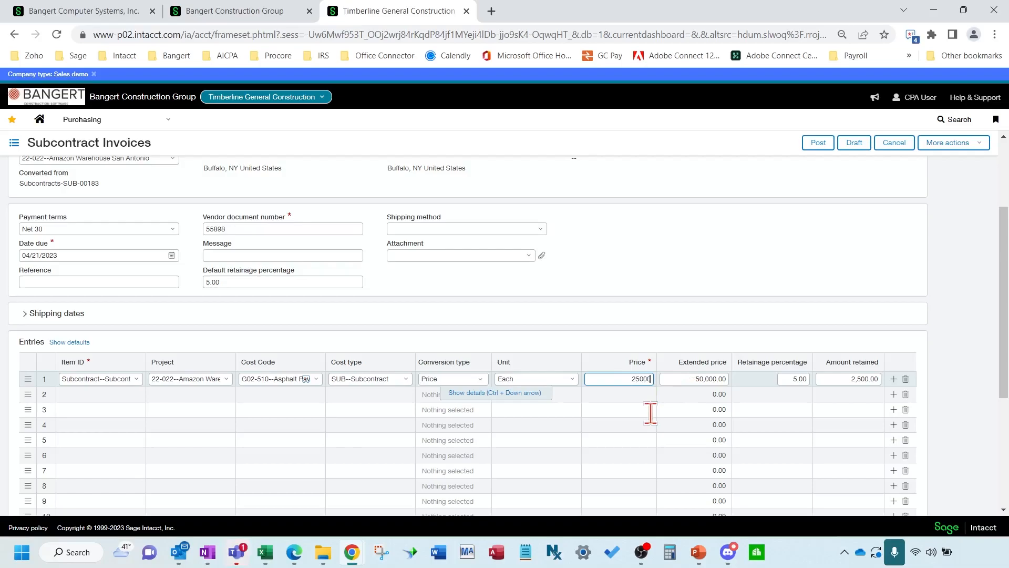
key(Tab)
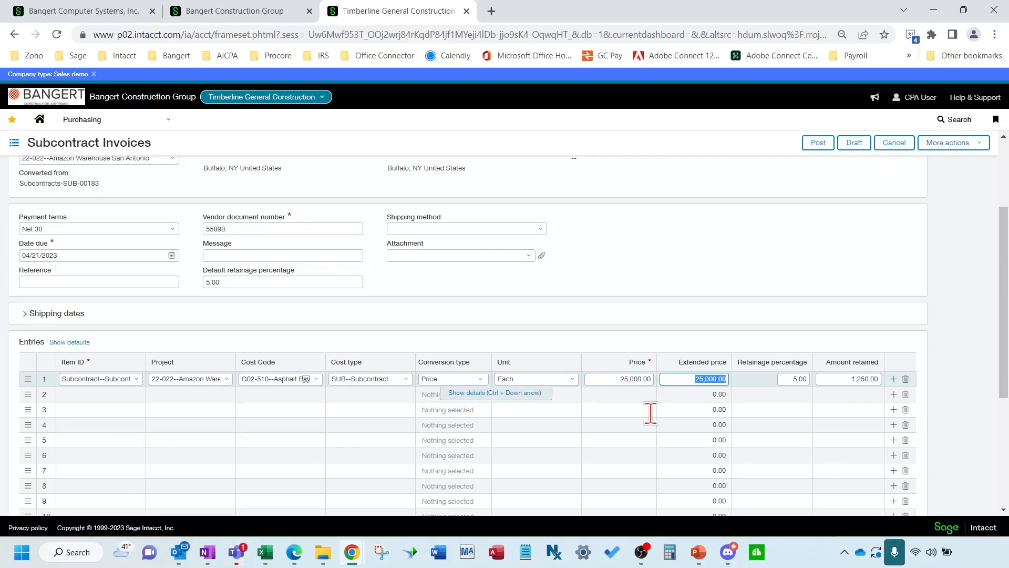
key(Tab)
key(Tab)
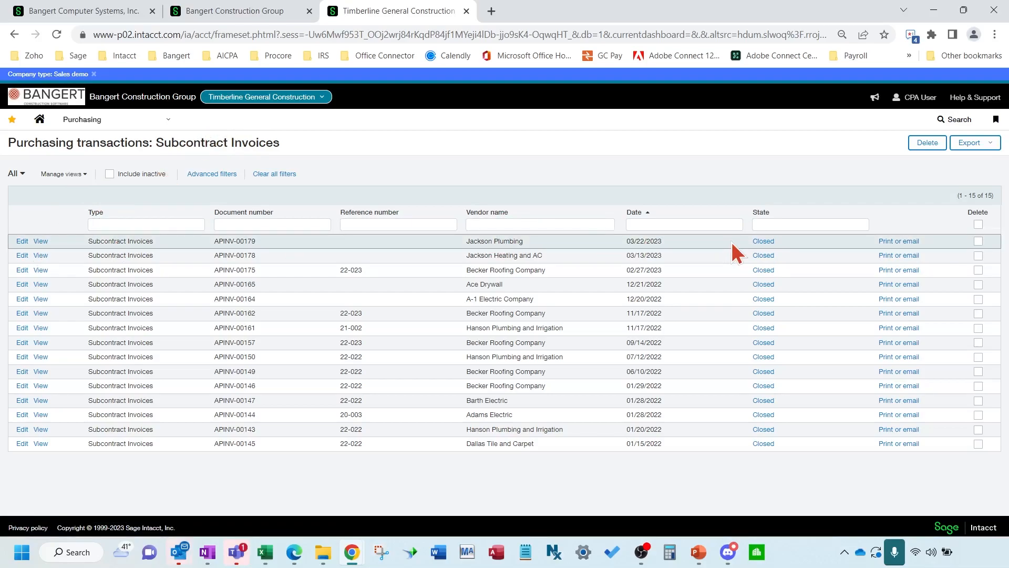
Return to the Subcontracts list through the Purchasing menu
click(146, 127)
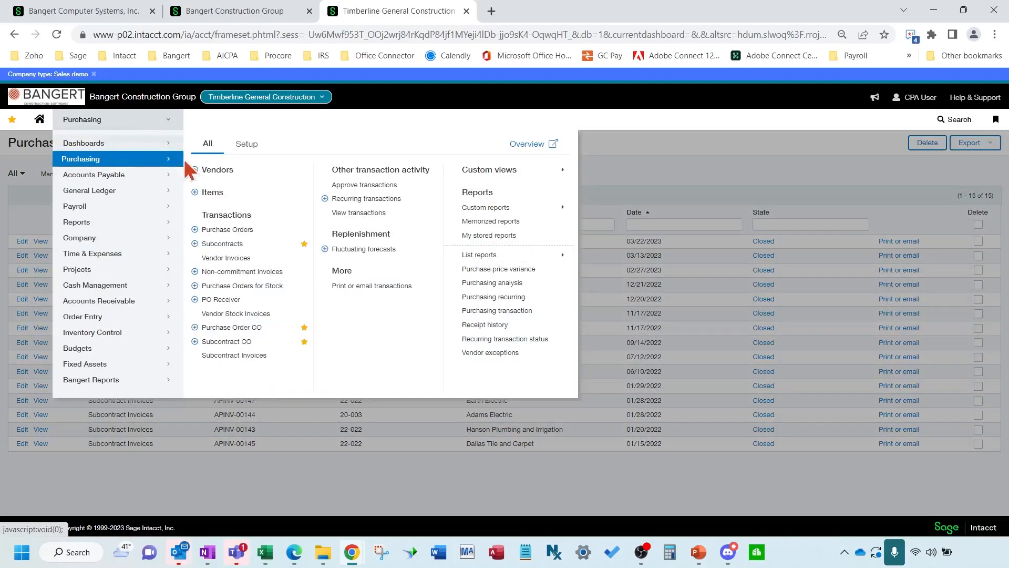
click(244, 242)
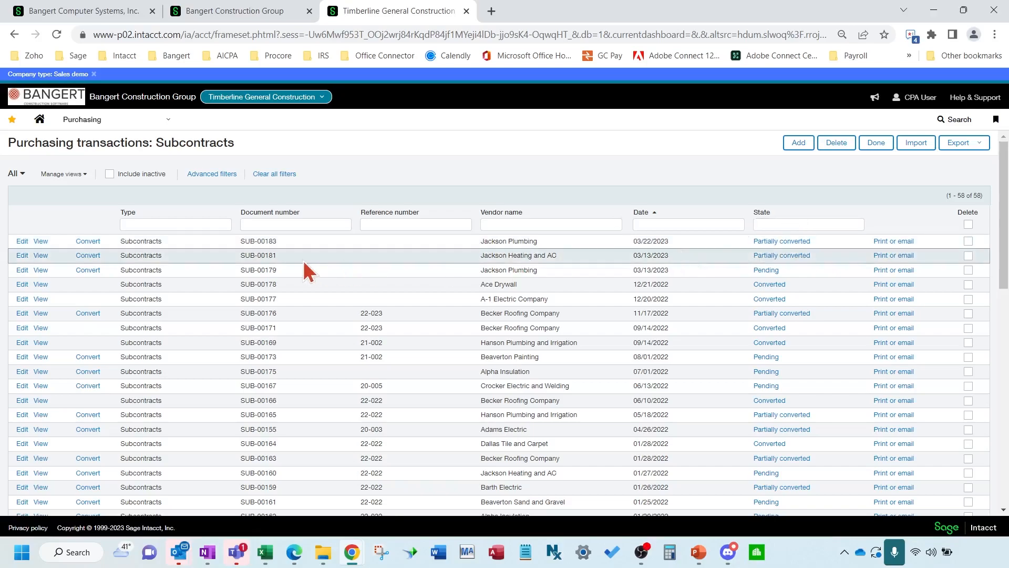
Convert SUB-00183 into a second subcontract invoice with vendor document number 55899
mouse_move(94, 245)
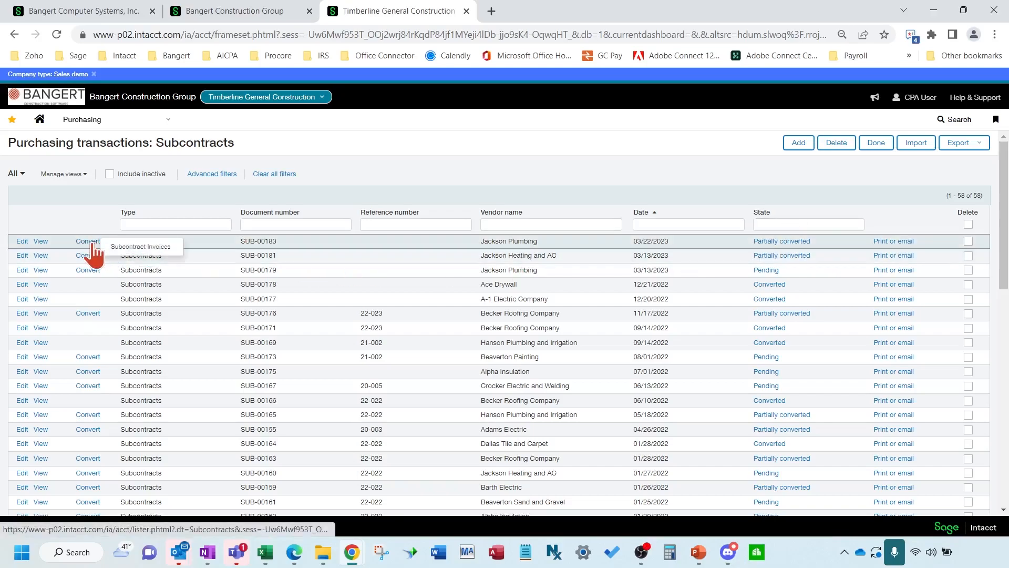
click(518, 271)
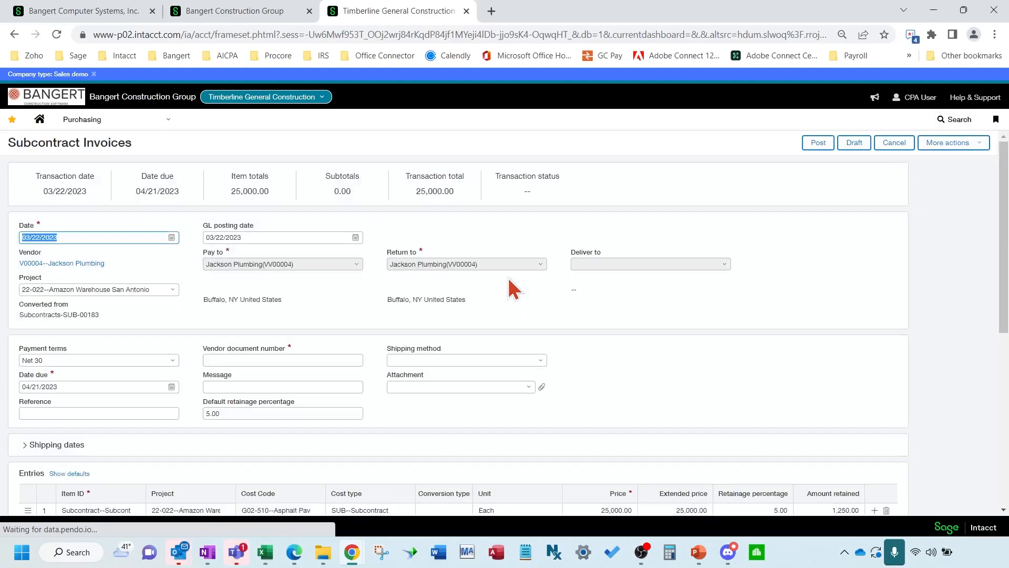
click(332, 361)
text(5589)
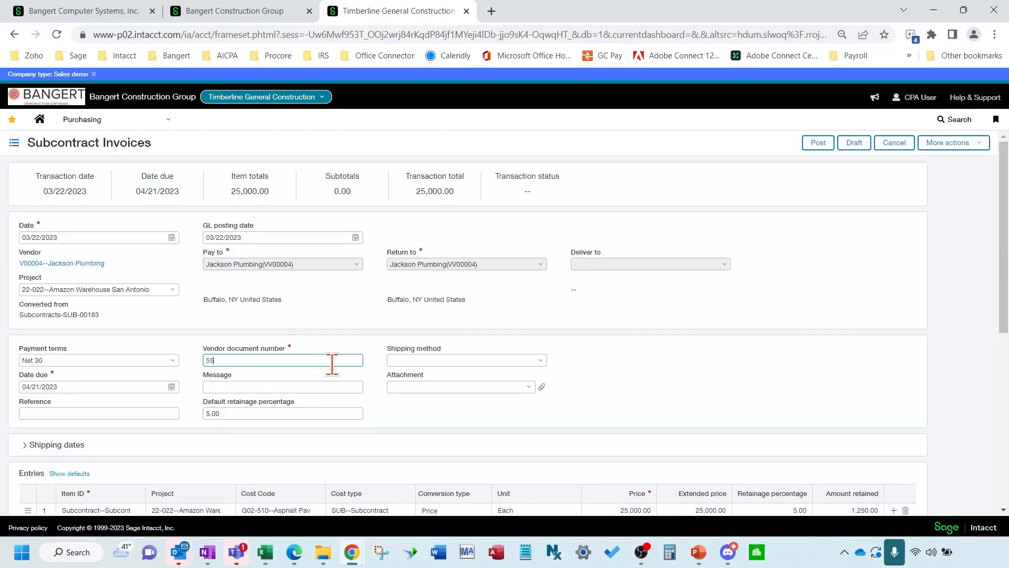
text(9)
scroll(332, 362, down, 2)
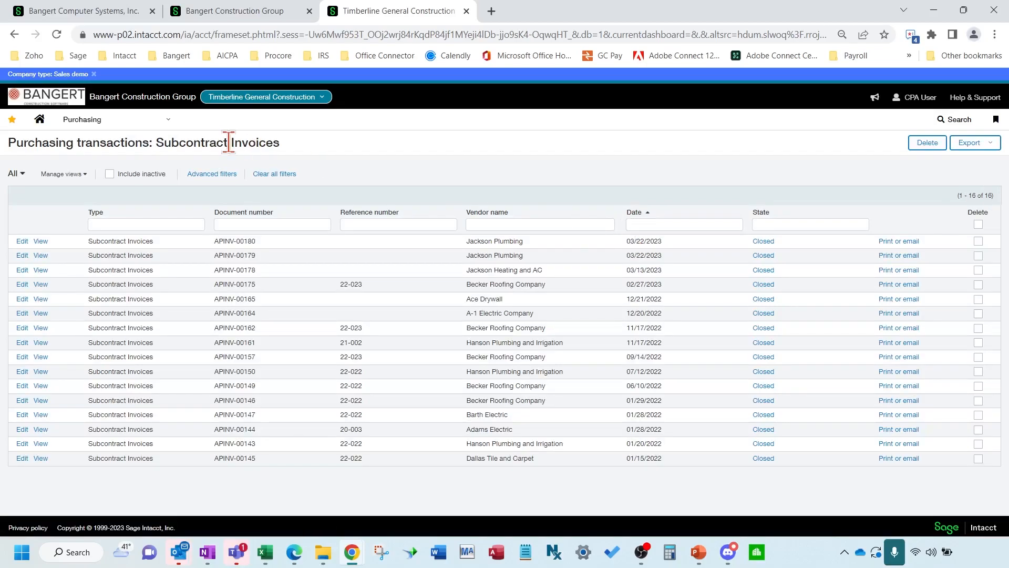
Go back to the Subcontracts list from the Purchasing menu and open SUB-00183
click(104, 121)
click(245, 246)
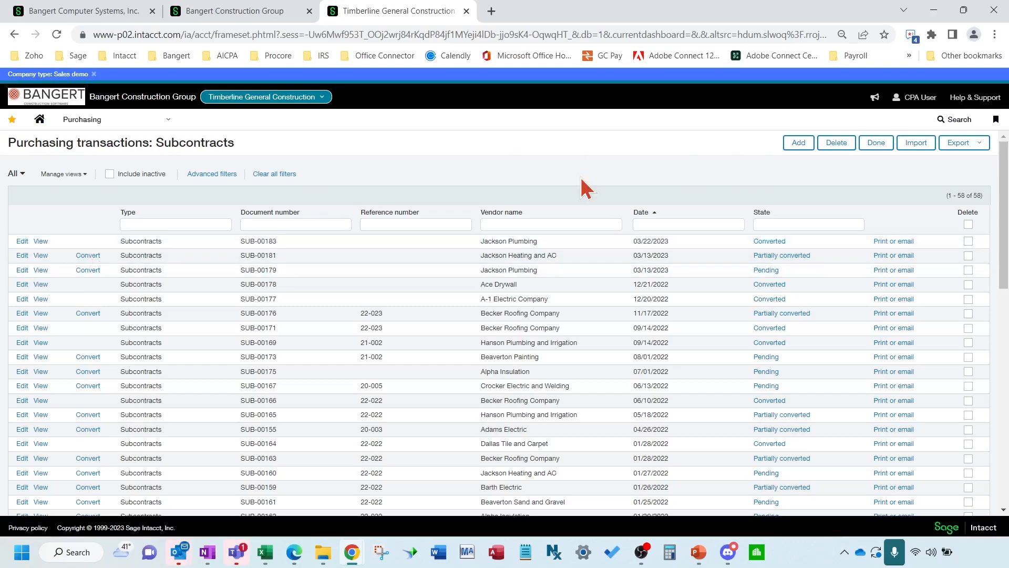
click(398, 285)
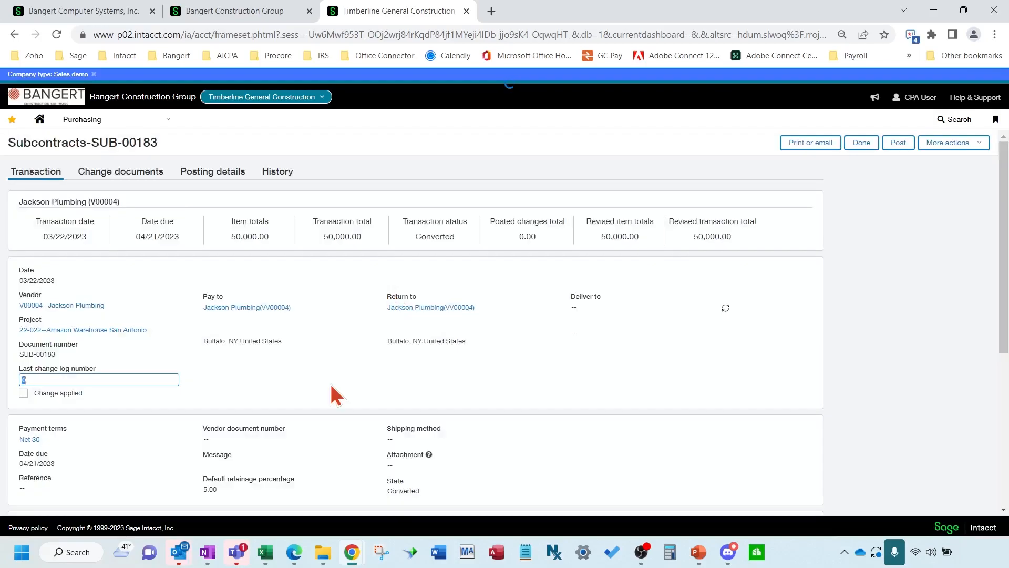
Expand the reference and scope sections, trim the end of the scope text, and save
scroll(331, 389, down, 2)
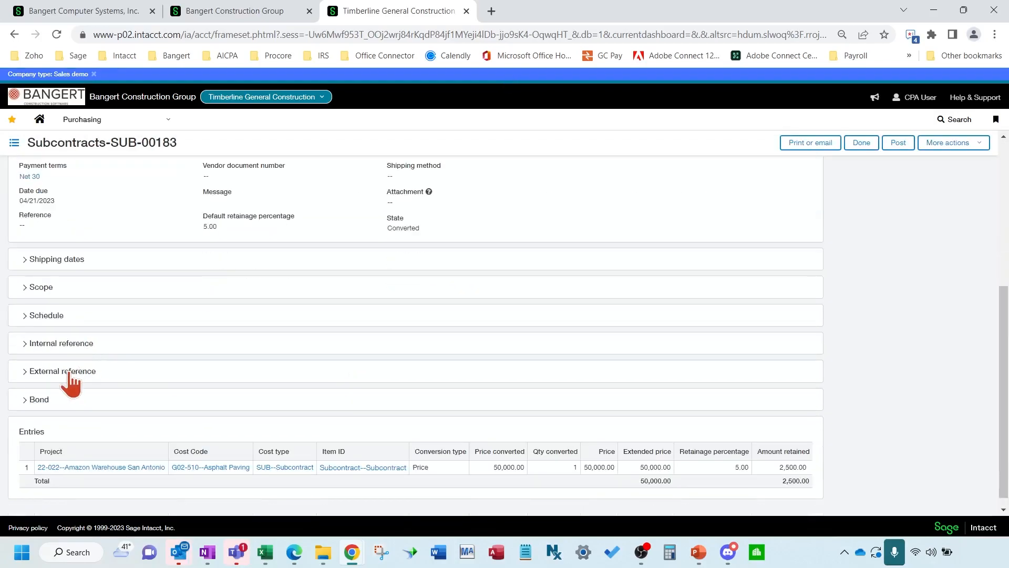
click(66, 373)
click(442, 402)
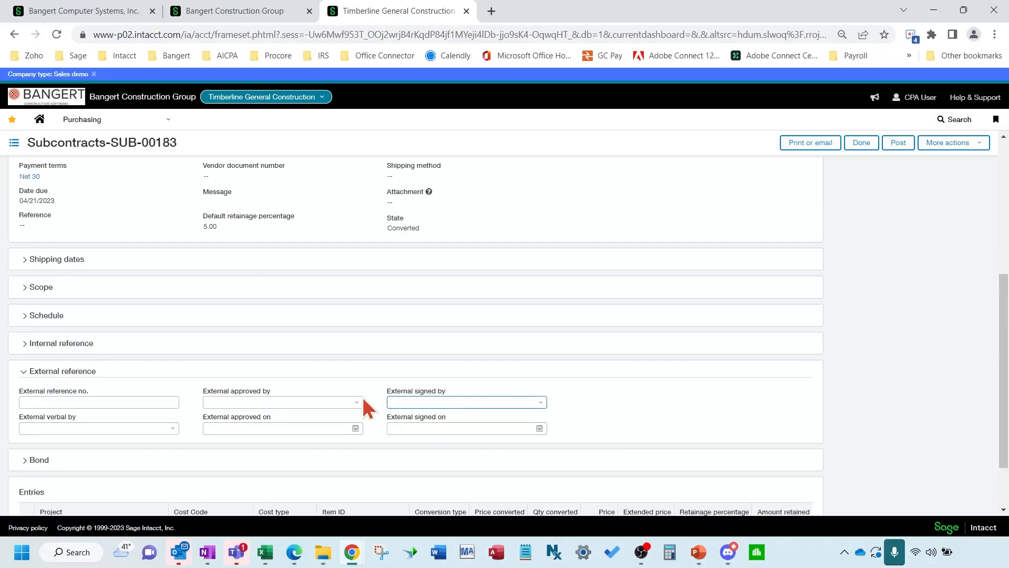
click(64, 348)
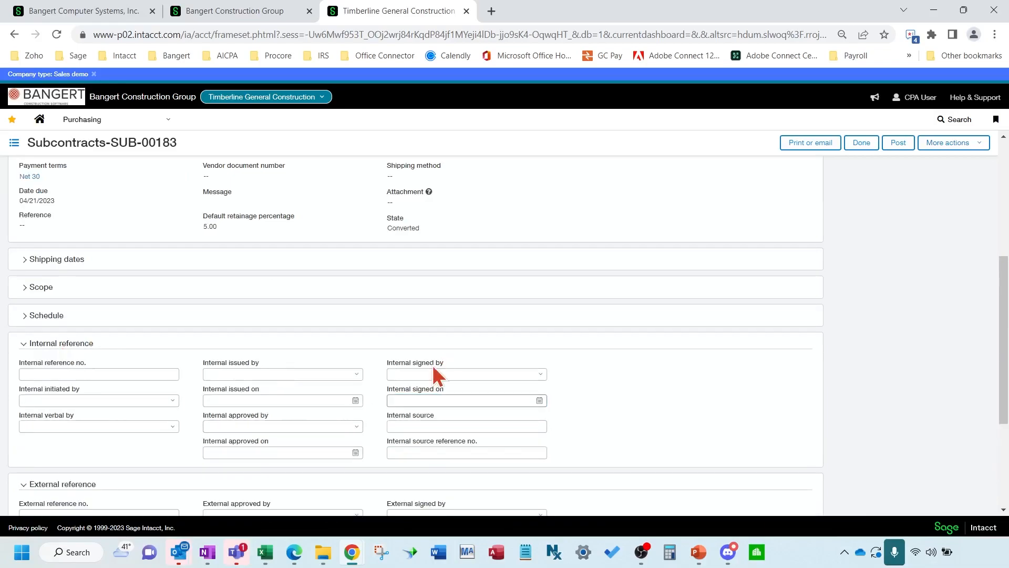
click(37, 290)
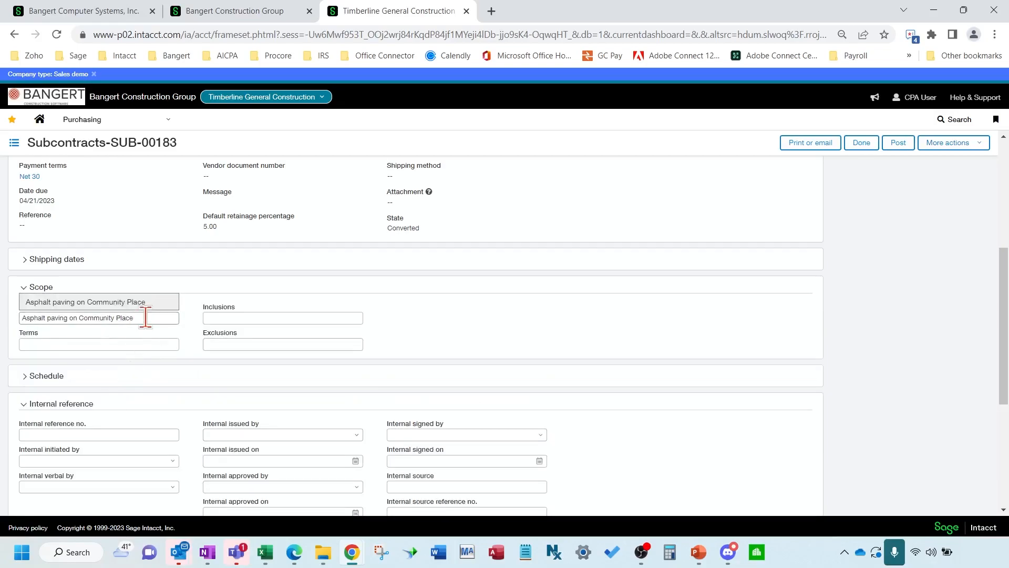
click(146, 317)
click(148, 318)
key(BackSpace)
key(BackSpace)
key(BackSpace)
key(BackSpace)
key(BackSpace)
key(BackSpace)
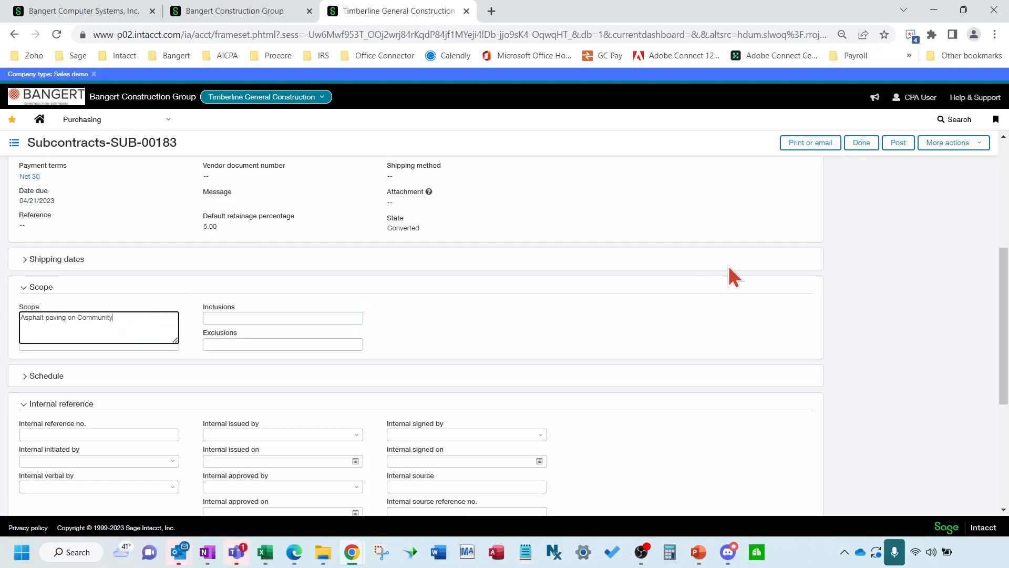
click(844, 165)
click(864, 144)
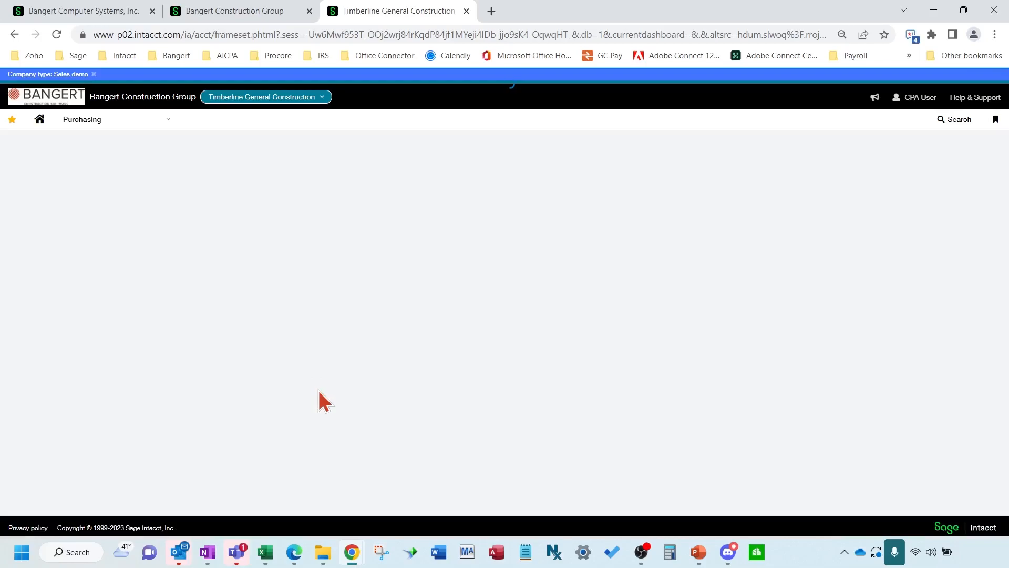
Replace the scope with 'asphalt paving' and post the subcontract
scroll(319, 398, down, 5)
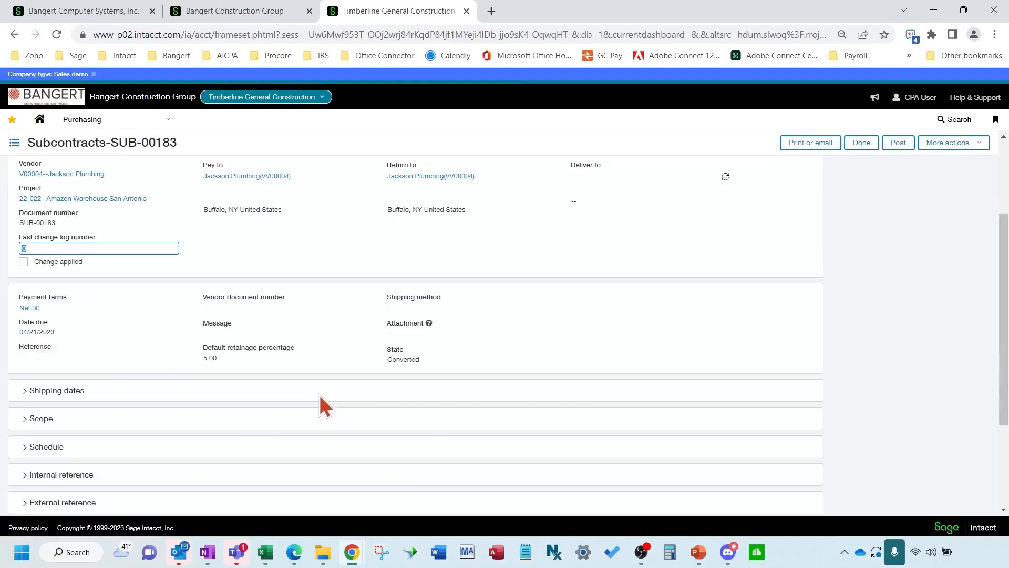
click(51, 293)
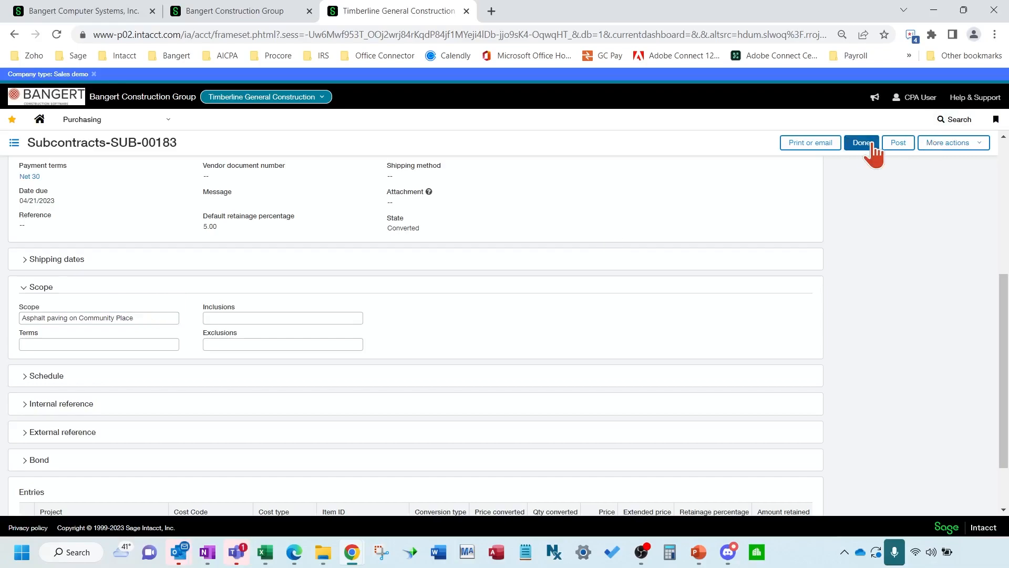
click(162, 318)
key(BackSpace)
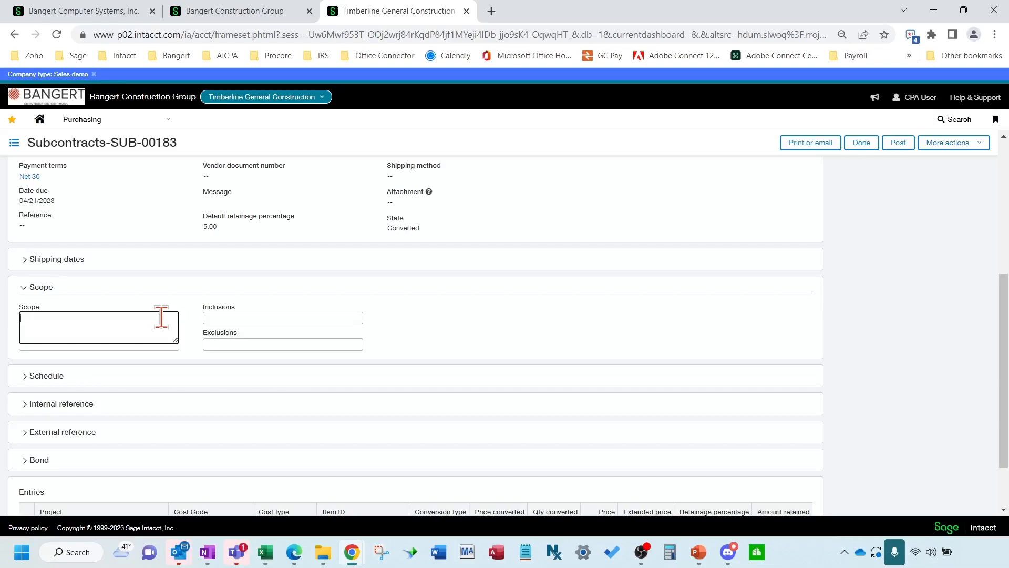
text(asphalt paving)
click(522, 303)
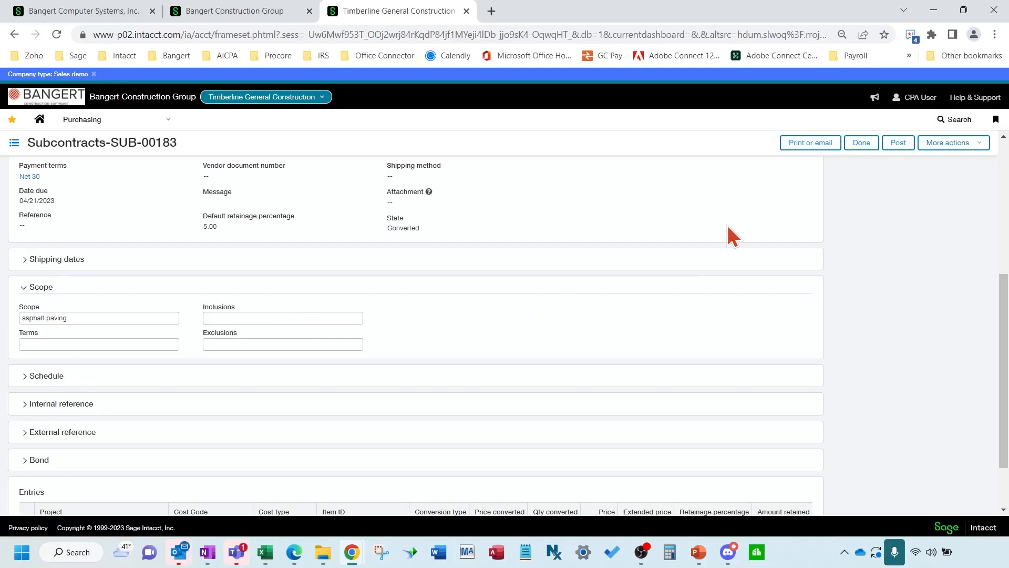
click(894, 151)
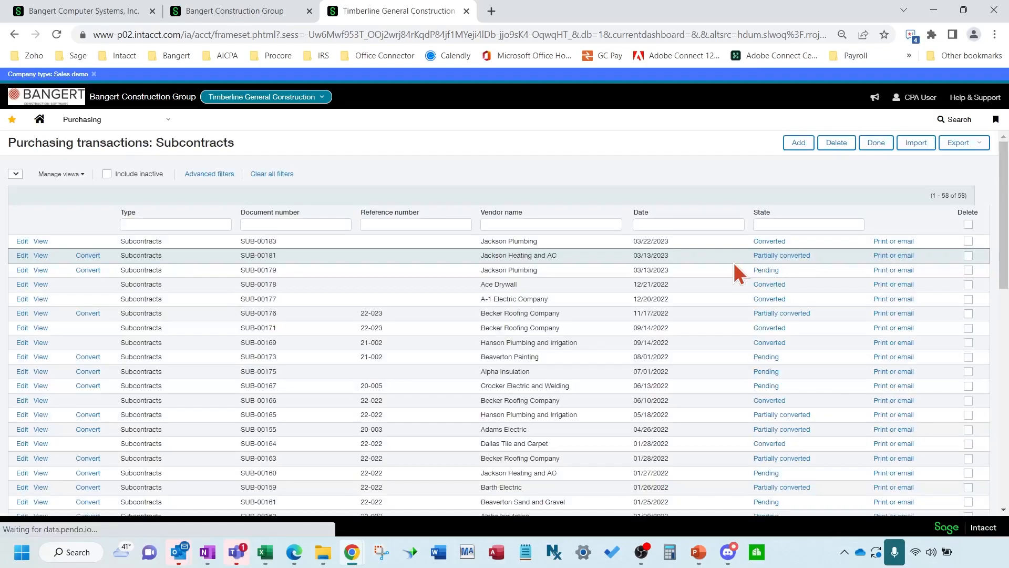
Reopen SUB-00183 and verify its Scope field reads 'asphalt paving'
click(23, 241)
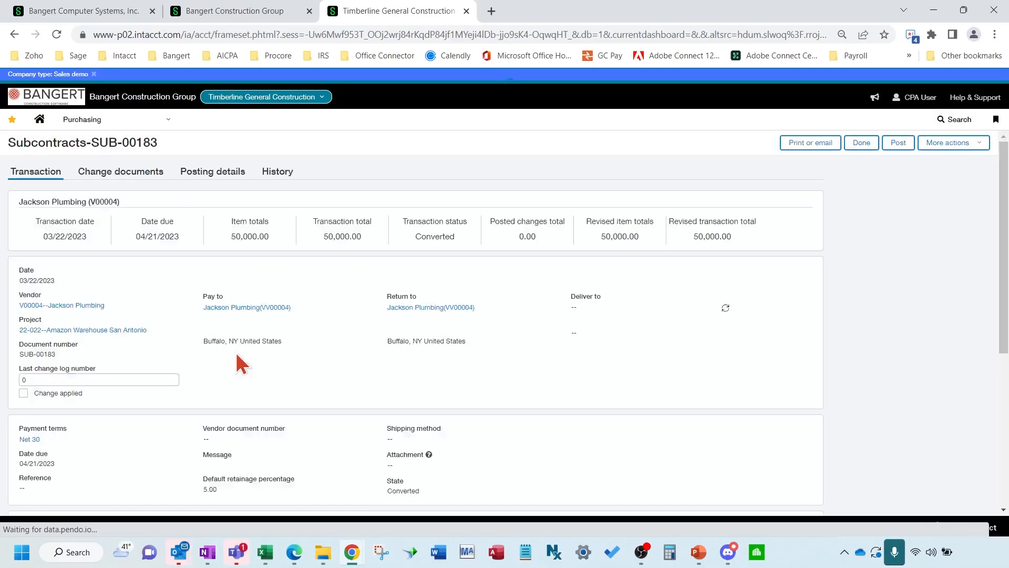
click(134, 376)
scroll(132, 386, down, 3)
scroll(133, 388, down, 2)
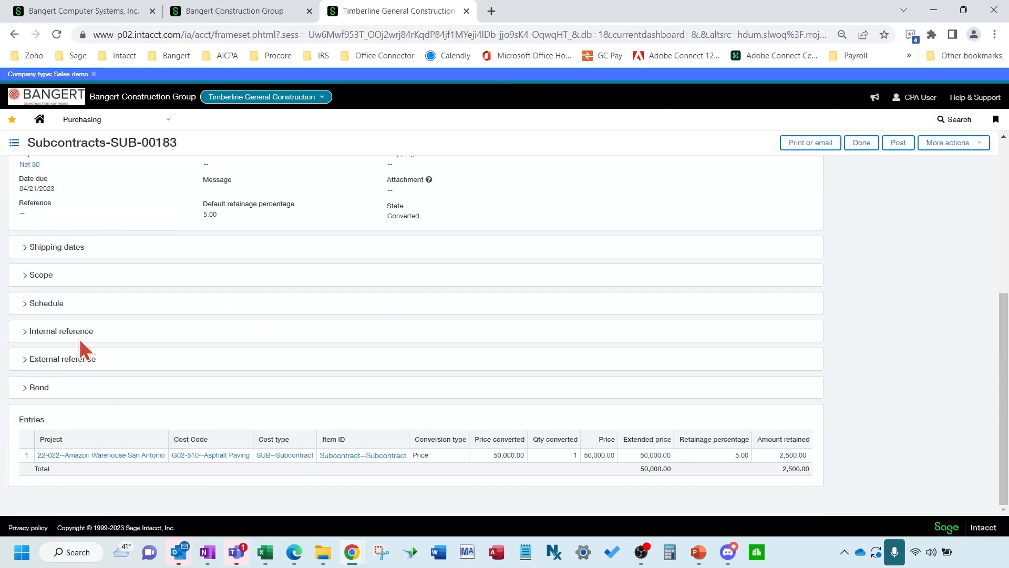
click(50, 278)
click(68, 307)
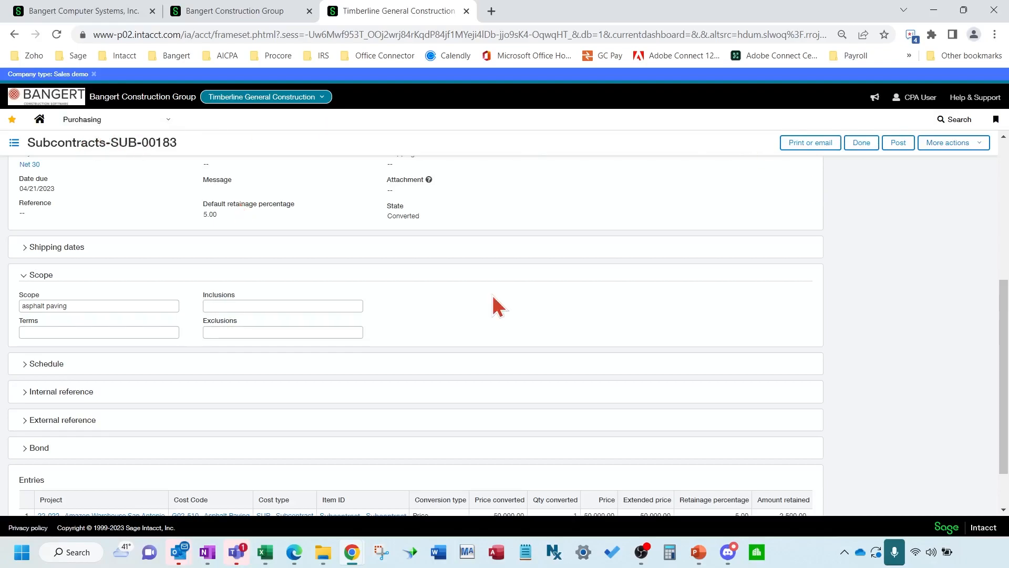
scroll(204, 359, down, 2)
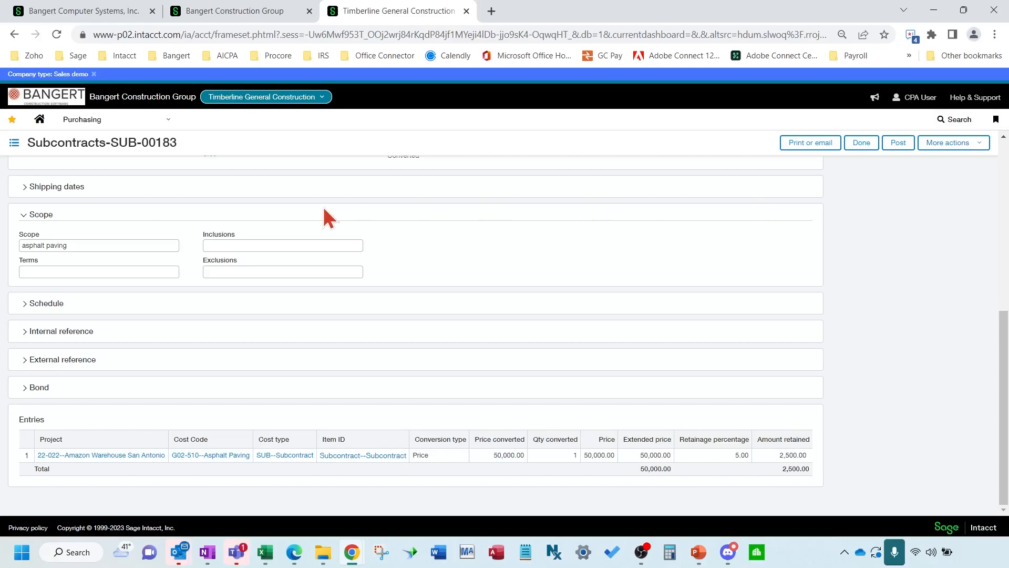
Go to the Subcontract CO list from the Purchasing menu and add a new change order
click(107, 126)
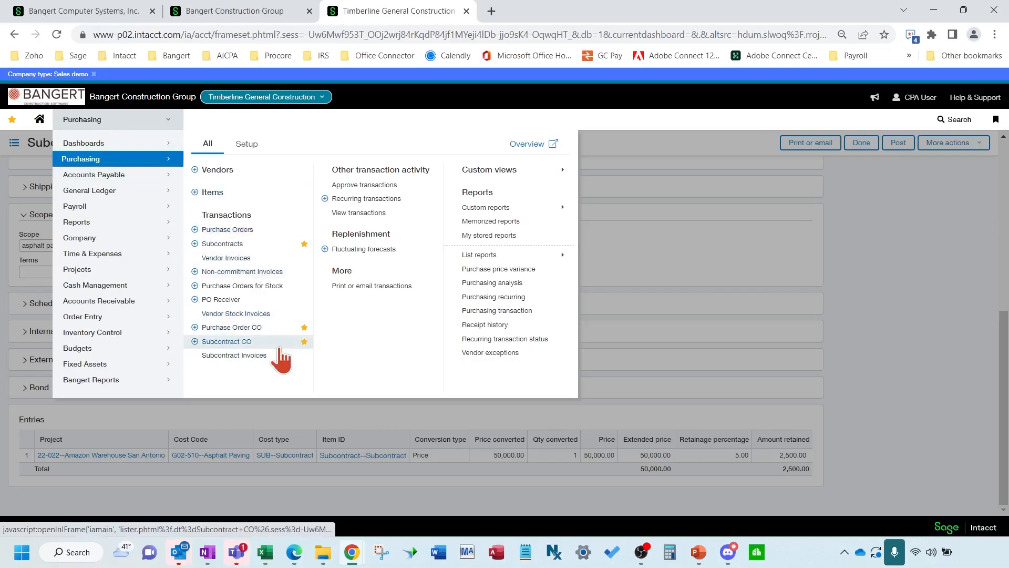
click(226, 342)
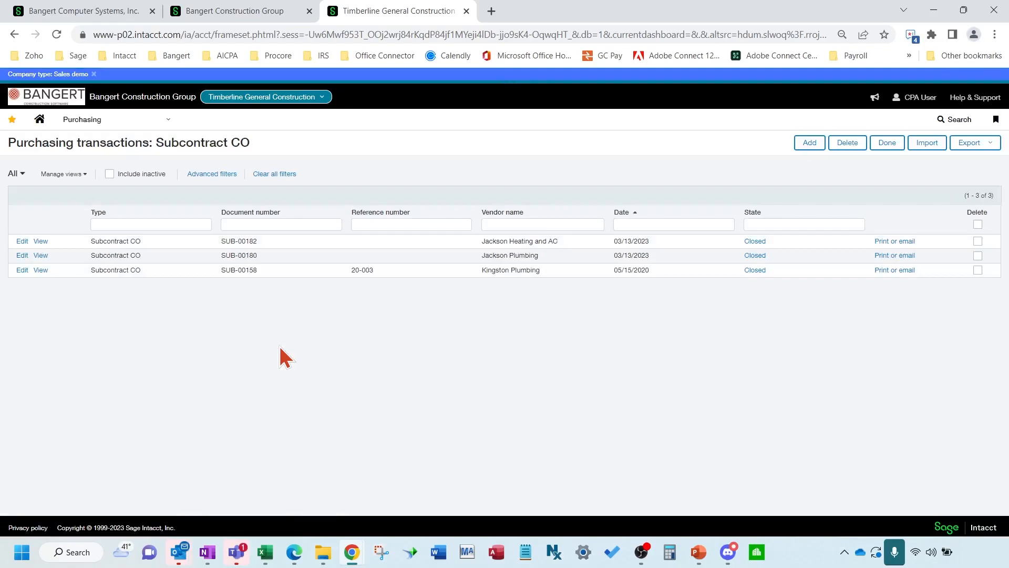
click(813, 147)
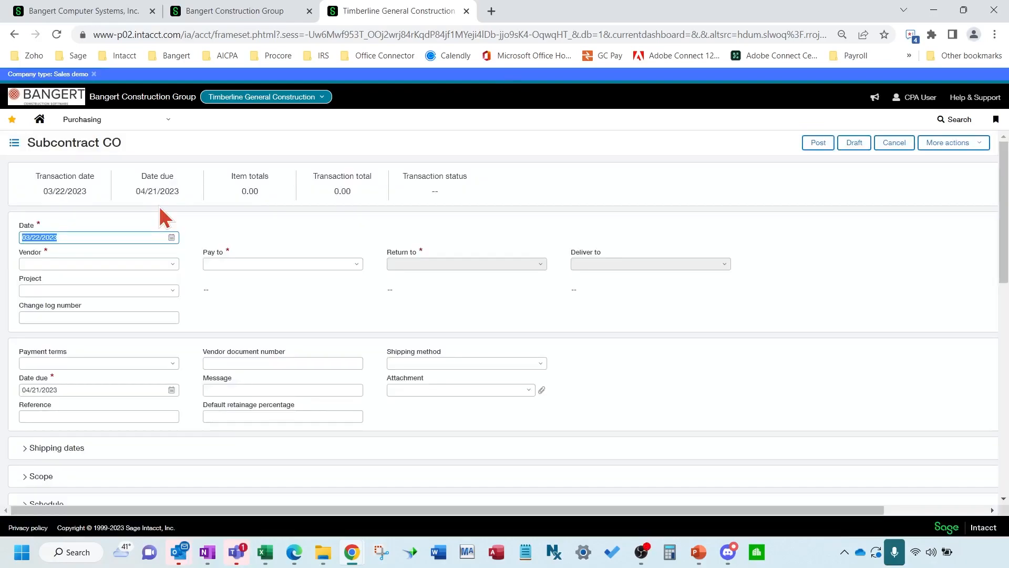
Set the vendor to Jackson Plumbing and the project to 22-022--Amazon Warehouse San Antonio
click(109, 265)
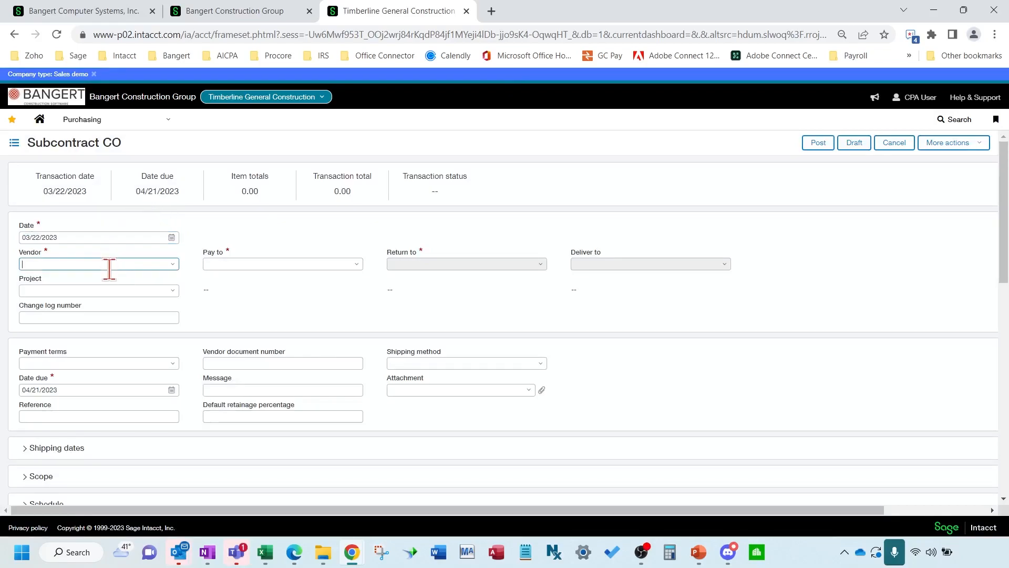
text(jackson)
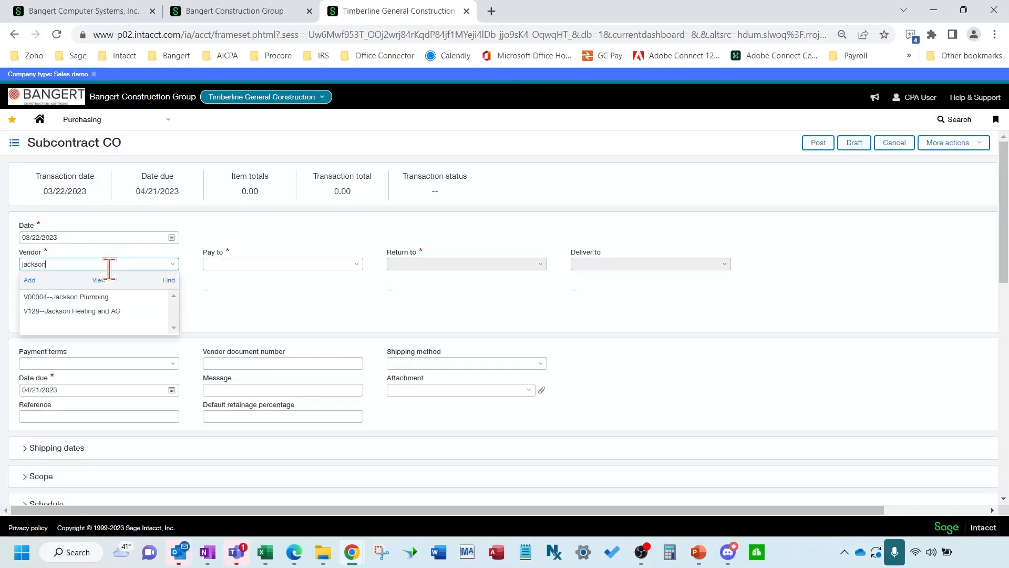
click(112, 296)
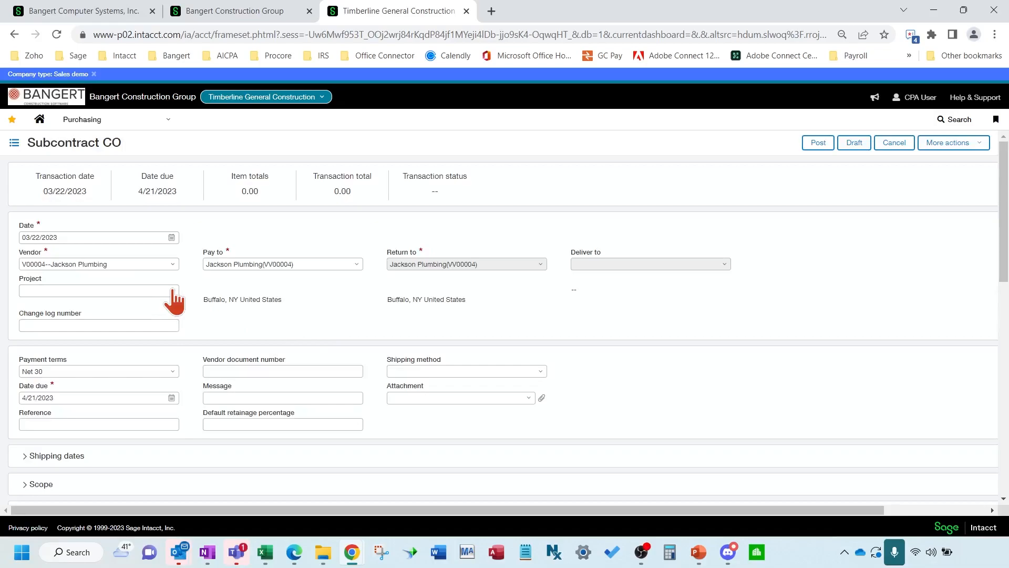
click(172, 292)
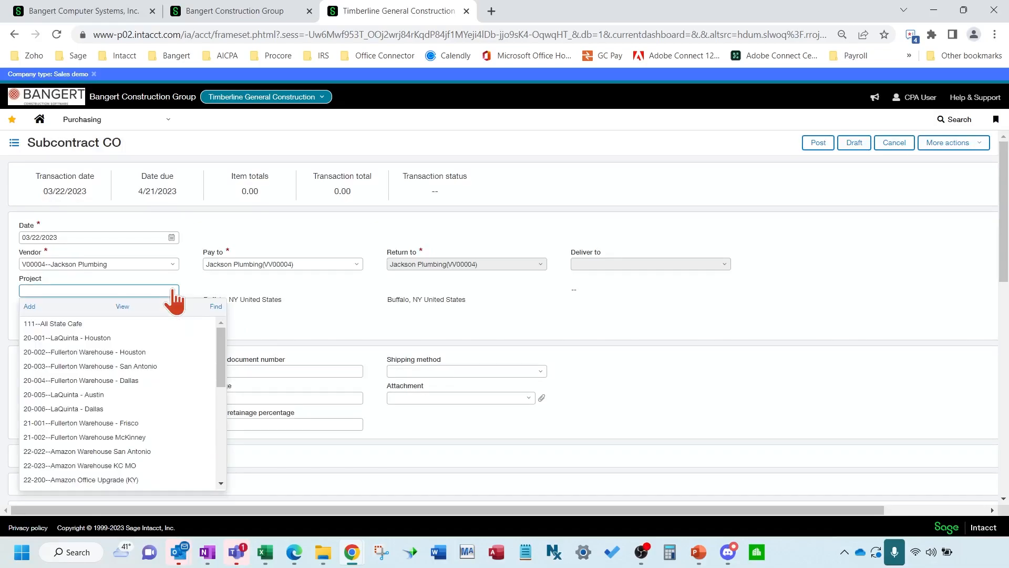
click(152, 452)
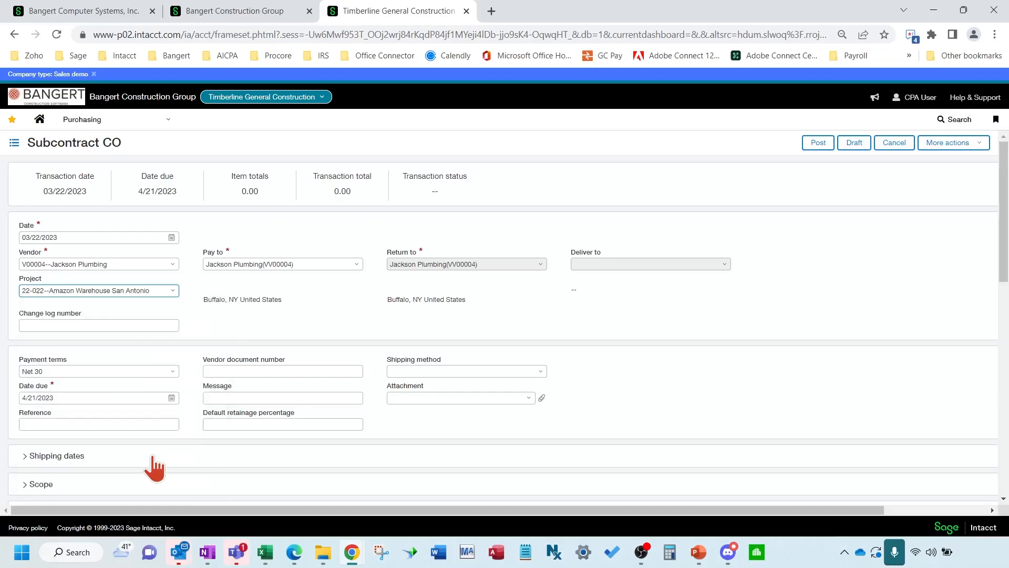
Enter change log number 1 and a default retainage percentage of 5
click(139, 324)
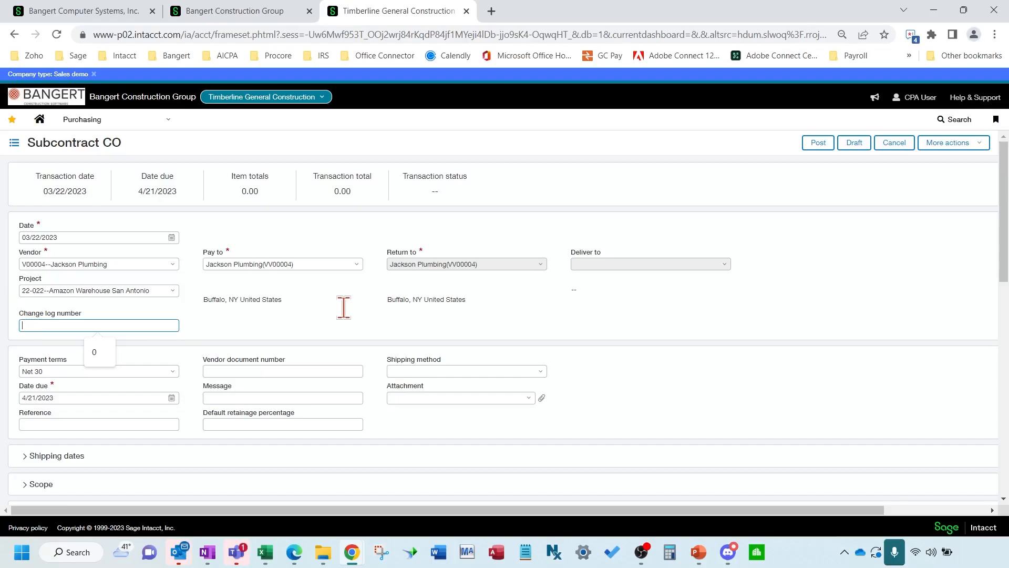
text(1)
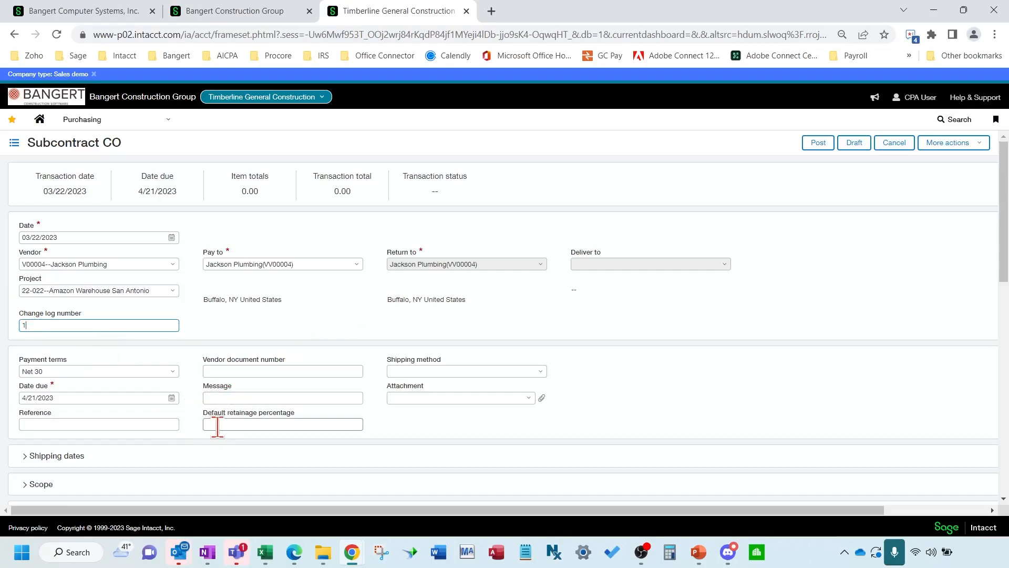
click(250, 424)
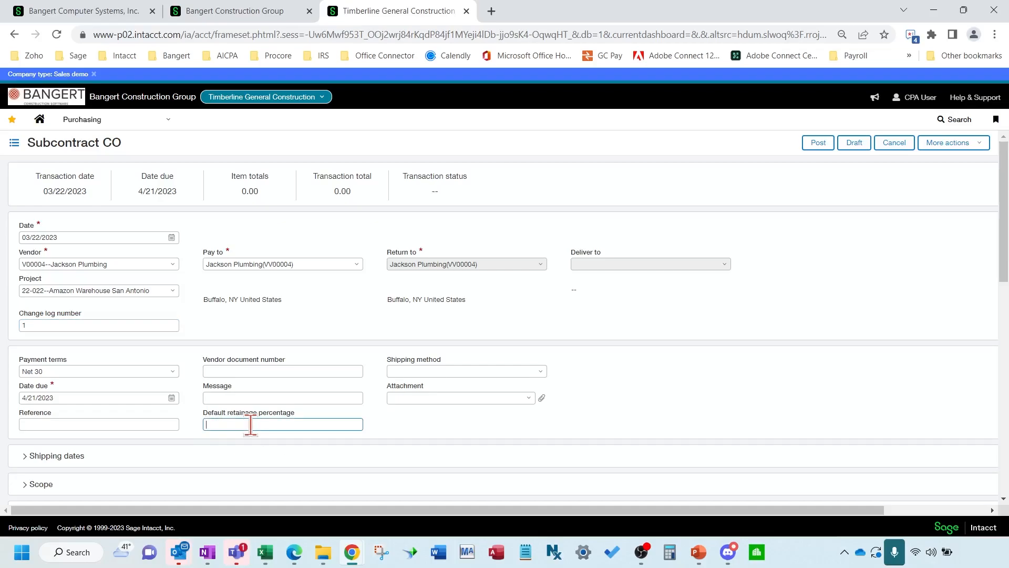
text(5)
scroll(407, 449, down, 2)
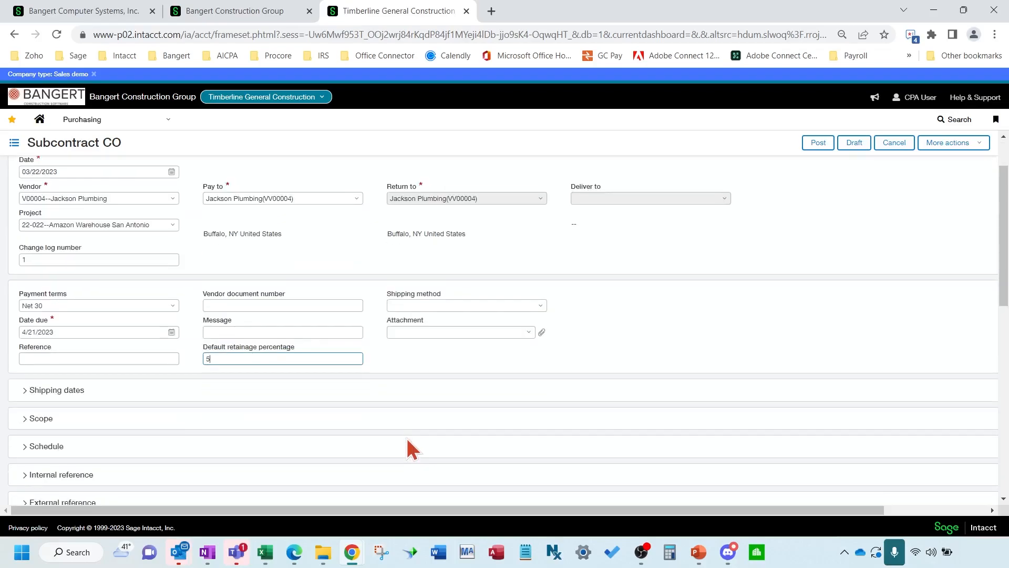
scroll(394, 427, down, 2)
scroll(351, 410, down, 2)
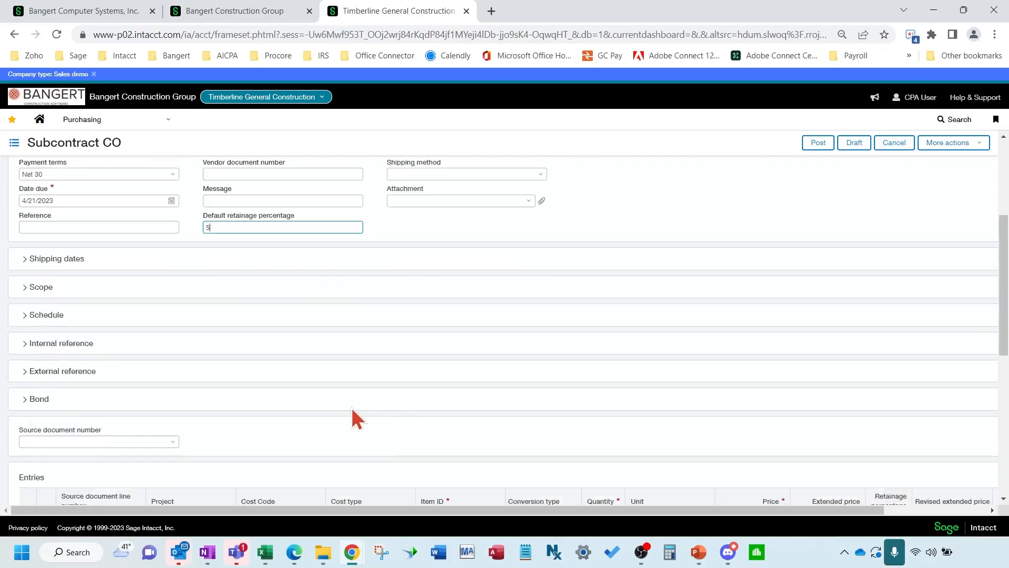
click(48, 287)
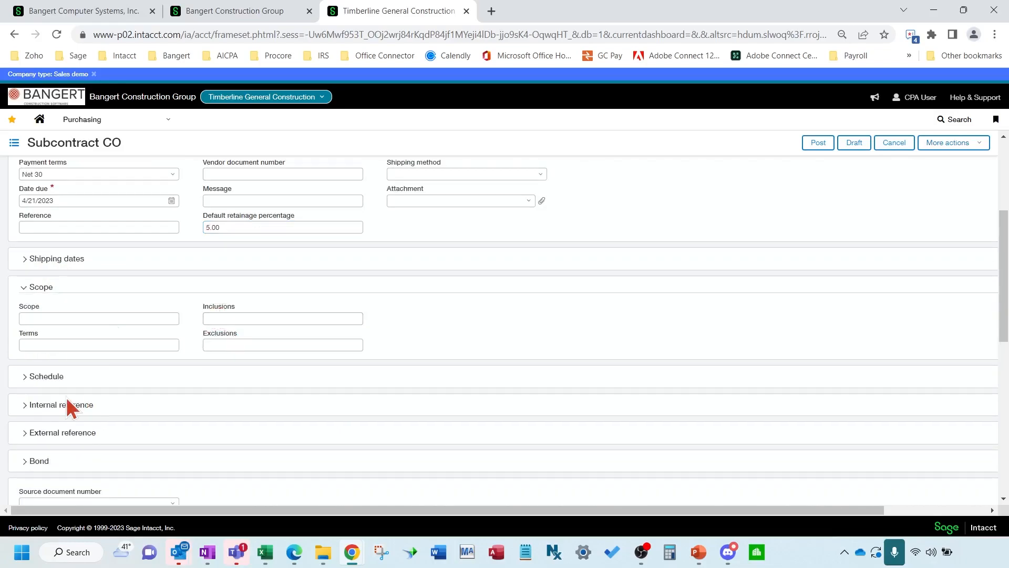
Enter 7 as the change order's schedule impact
scroll(212, 387, down, 1)
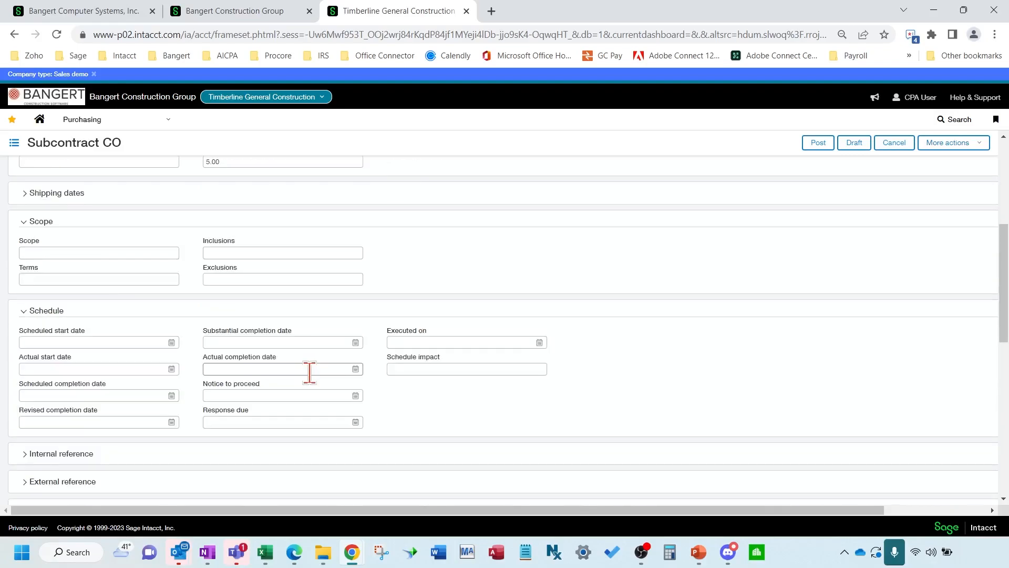
click(403, 369)
text(7)
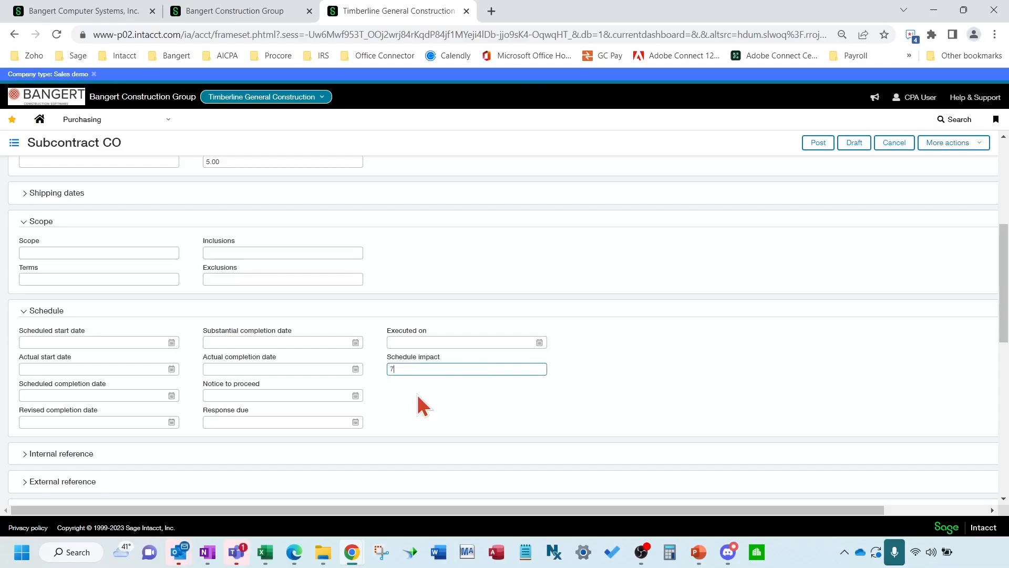
scroll(443, 394, down, 2)
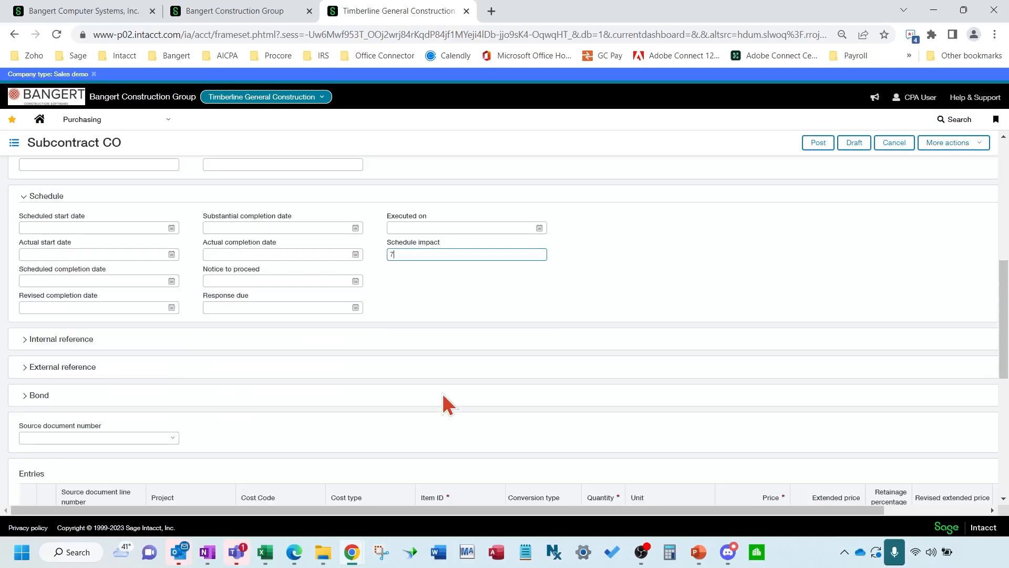
scroll(327, 368, down, 1)
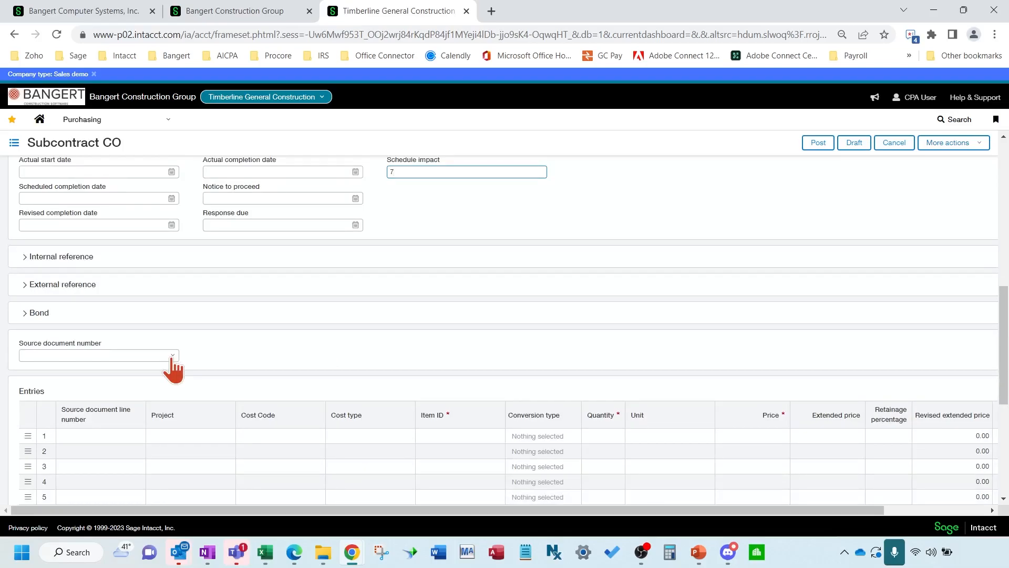
click(172, 356)
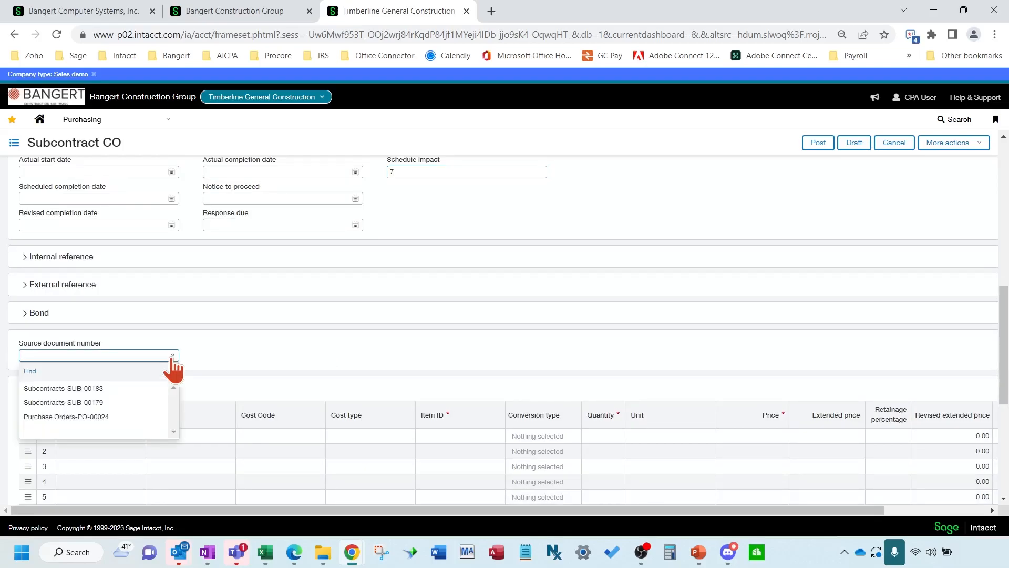
Fill entry row 1 from SUB-00183 subcontract line 1, priced at 5,000.00
click(143, 389)
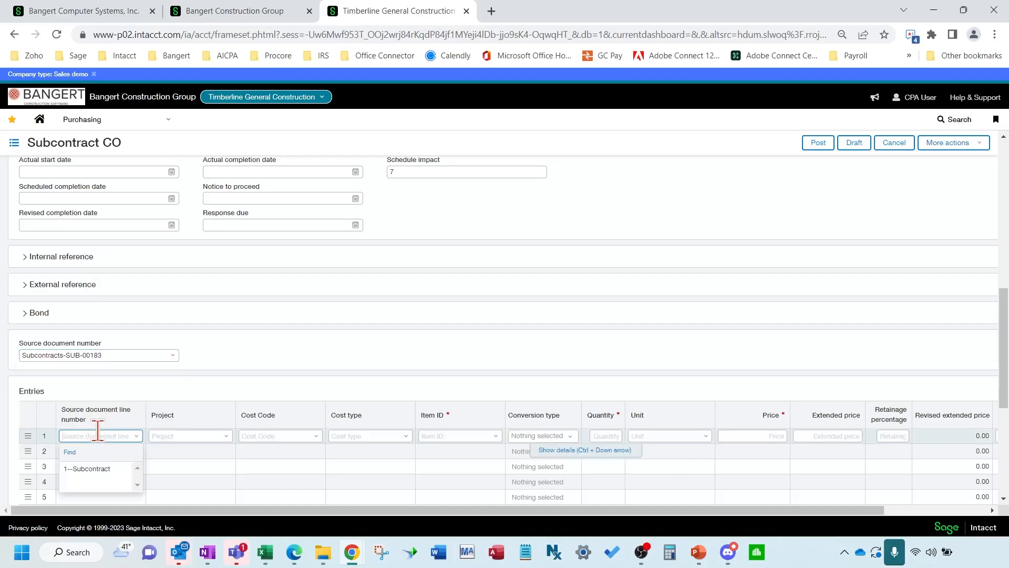
click(88, 470)
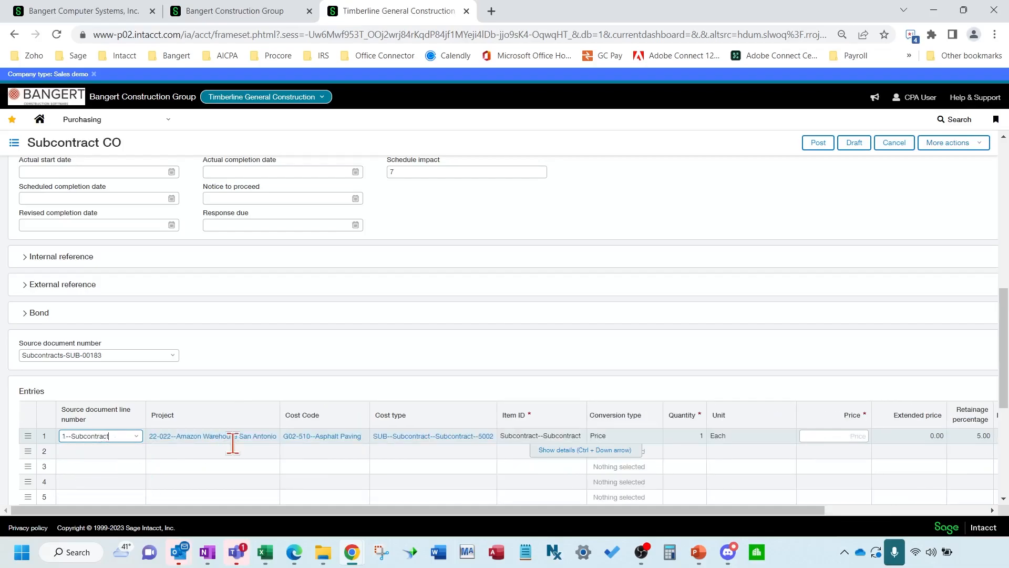
click(231, 468)
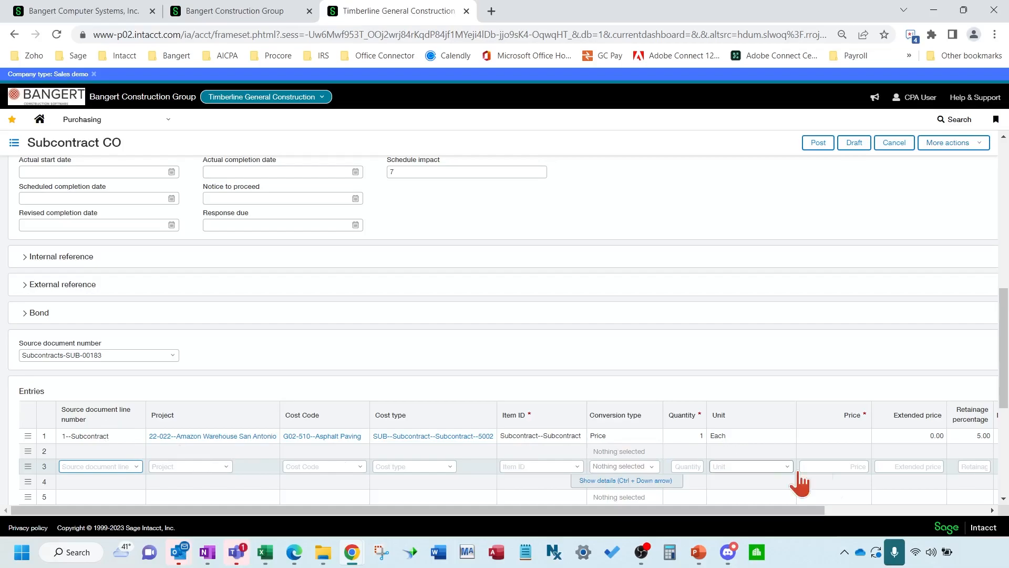
click(854, 436)
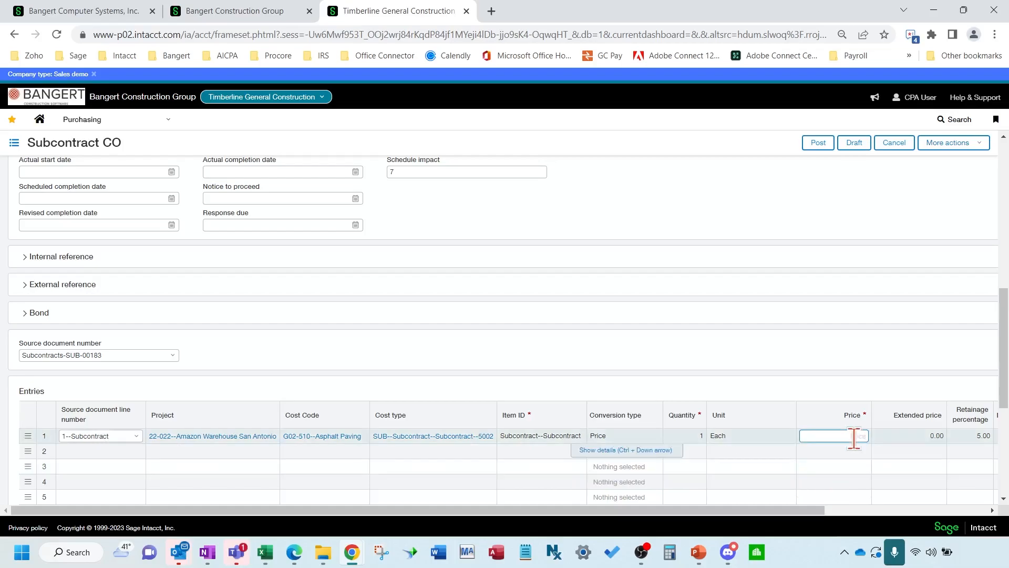
text(500)
click(902, 437)
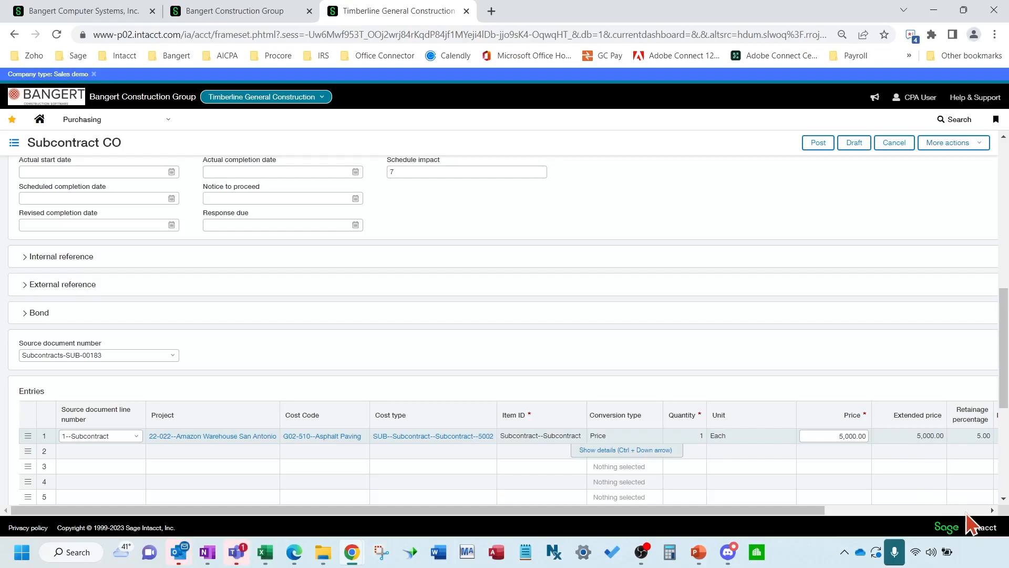
Review the entry and post the subcontract change order
click(962, 511)
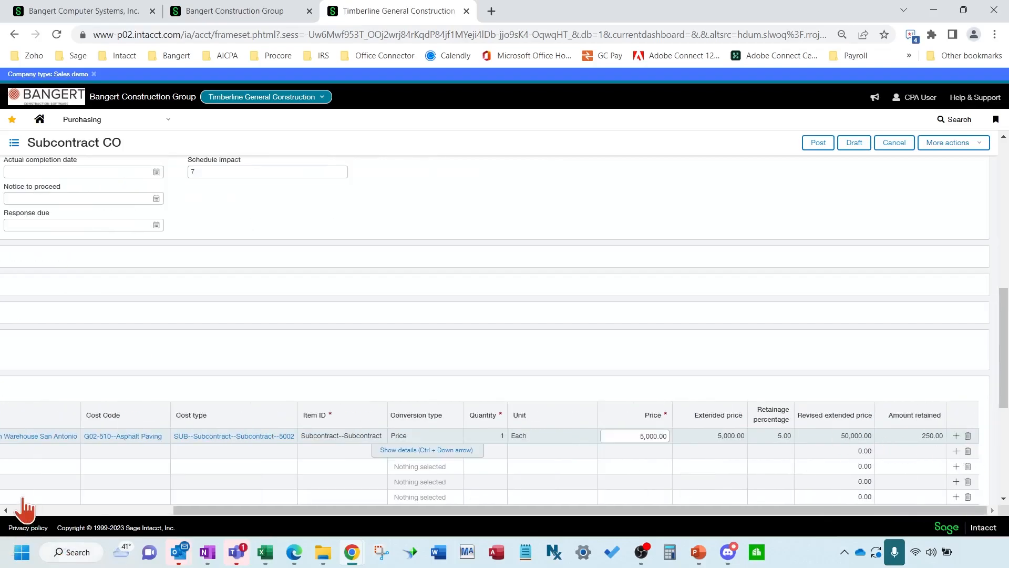
click(20, 511)
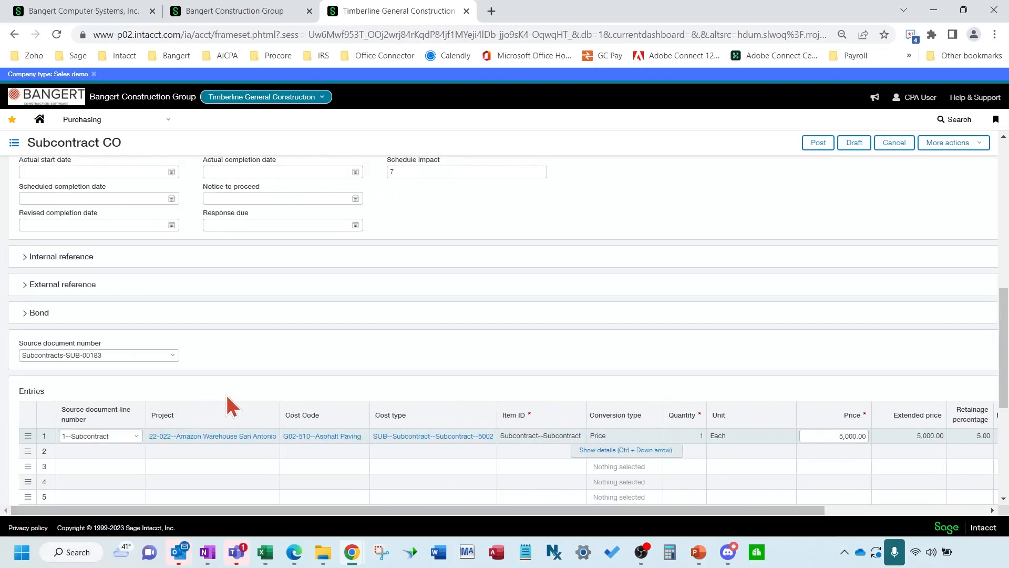
scroll(227, 392, down, 2)
scroll(227, 391, up, 7)
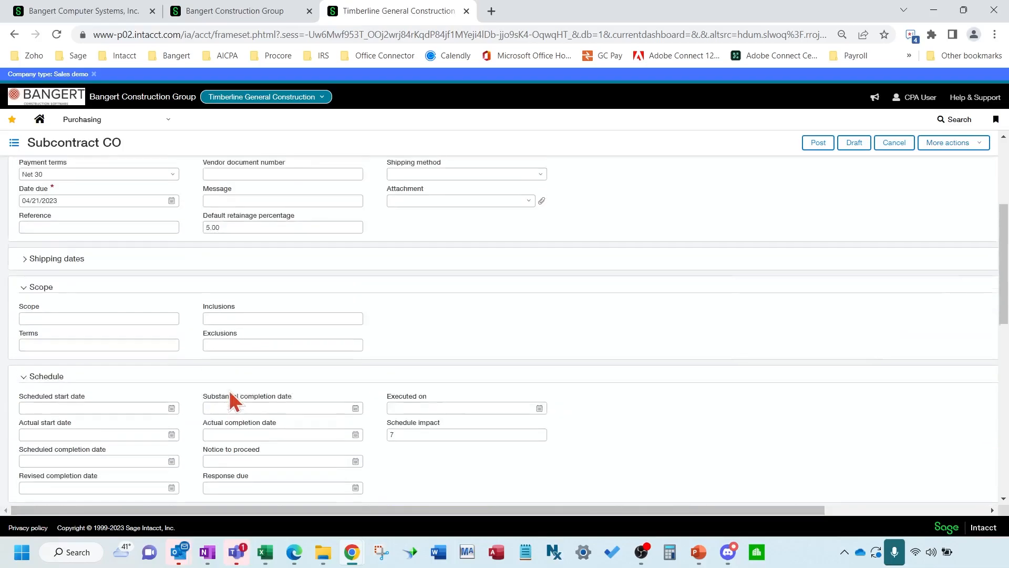
scroll(230, 390, up, 3)
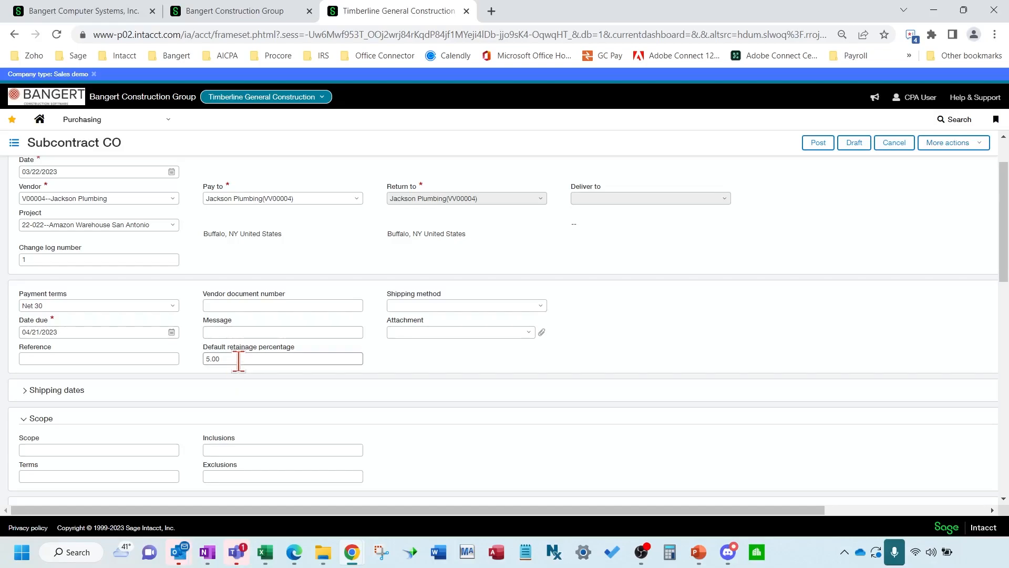
scroll(678, 405, down, 1)
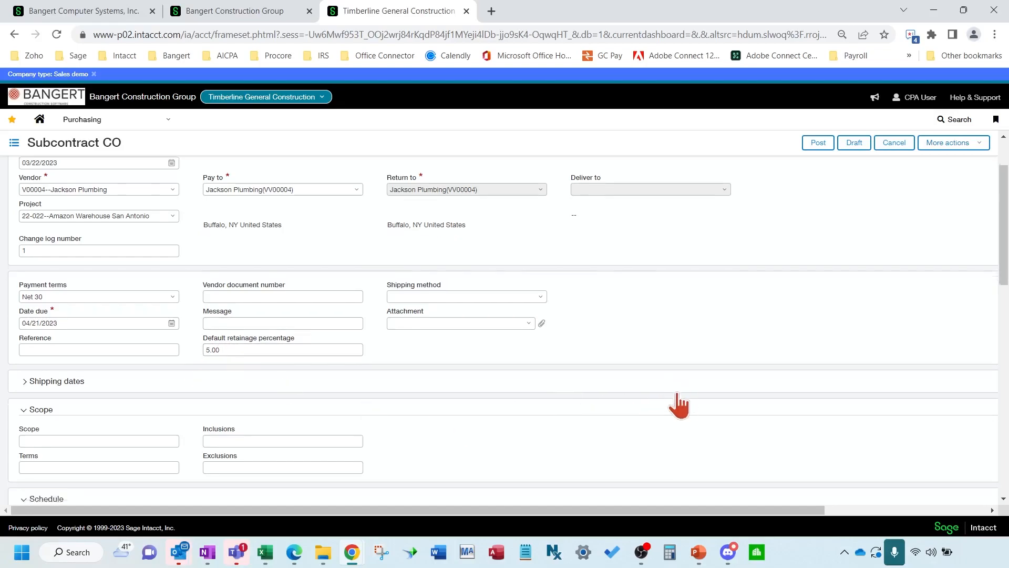
scroll(678, 405, down, 7)
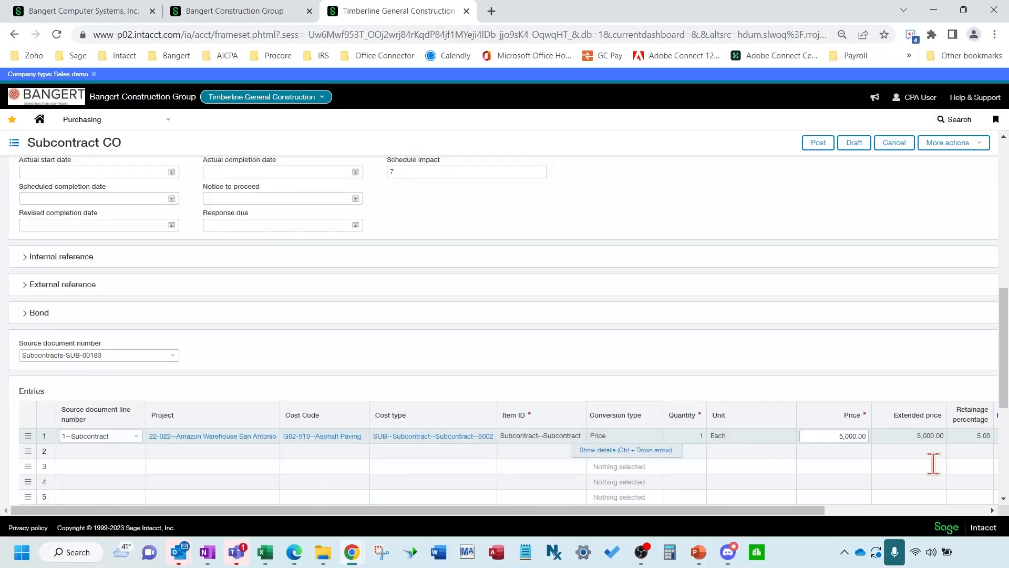
scroll(788, 316, up, 8)
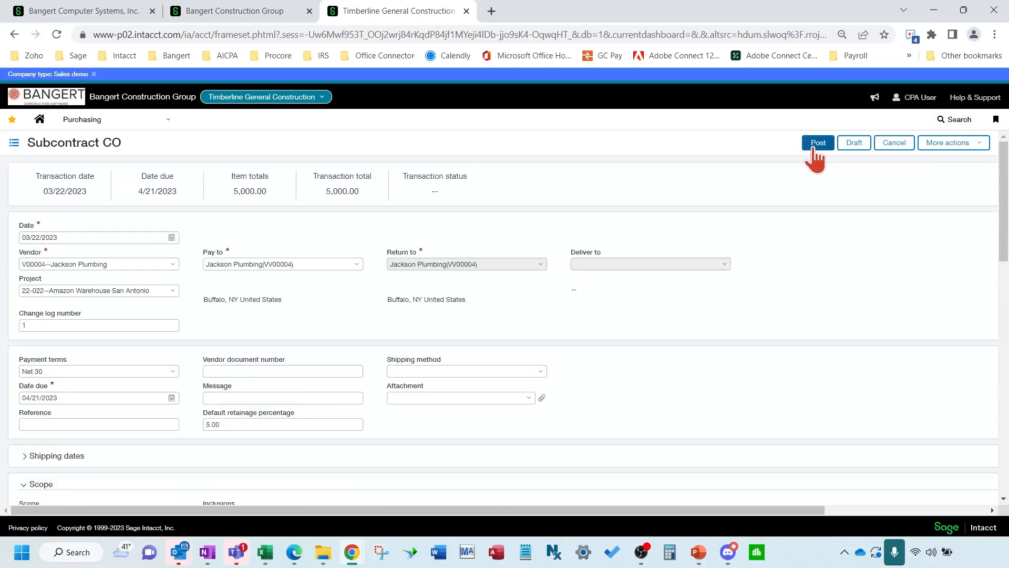
click(817, 143)
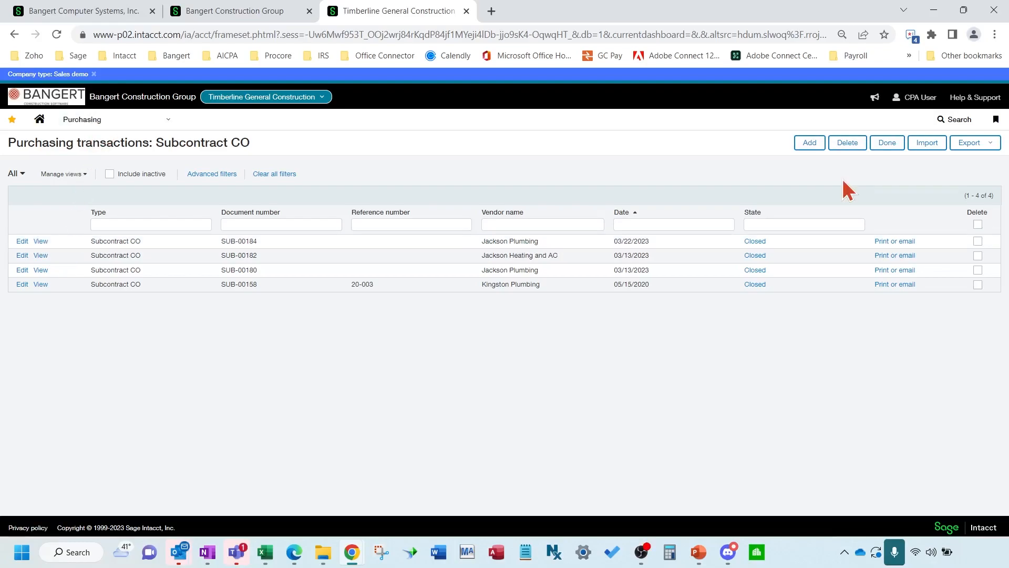
Go to Purchasing > Subcontracts to view SUB-00183 and its 55,000.00 revised total
click(113, 126)
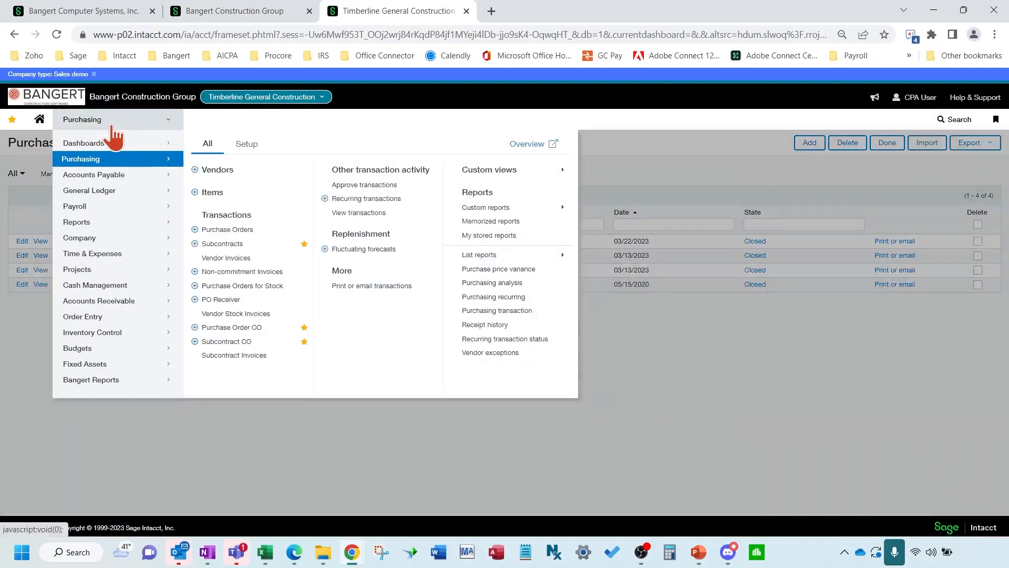
click(238, 246)
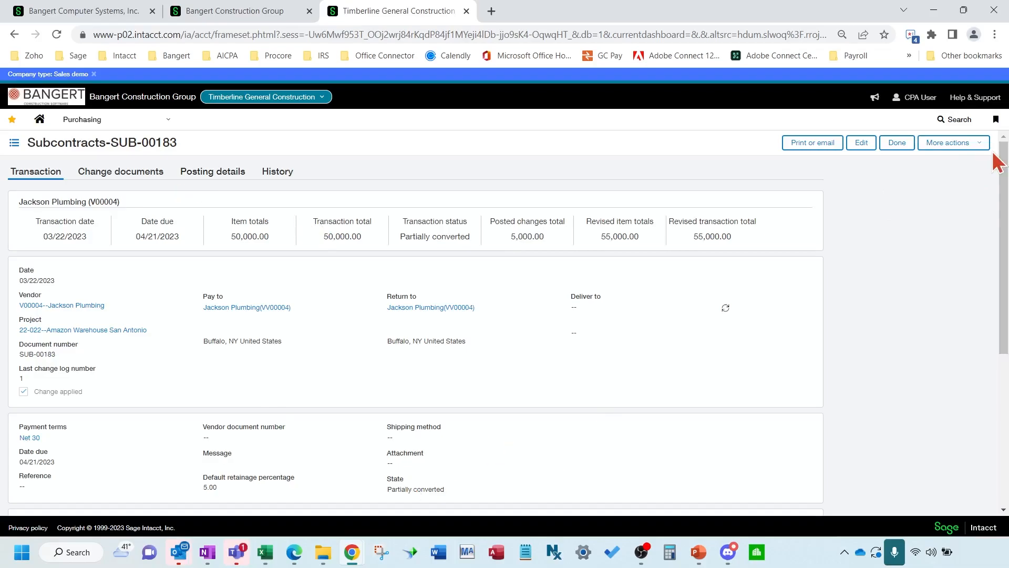
Start a new Subcontract CO from SUB-00183 through More actions > New change
click(972, 144)
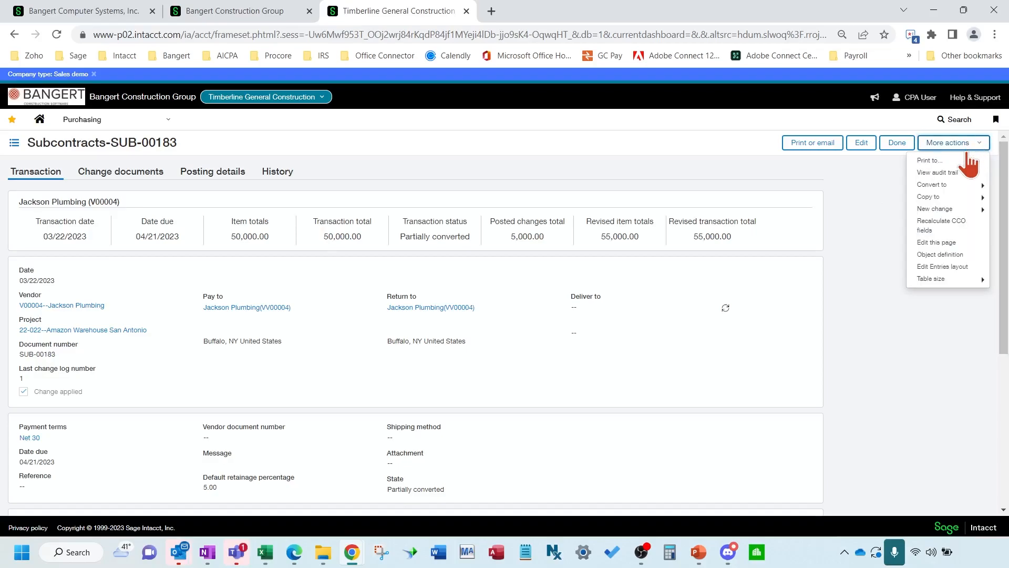
mouse_move(958, 211)
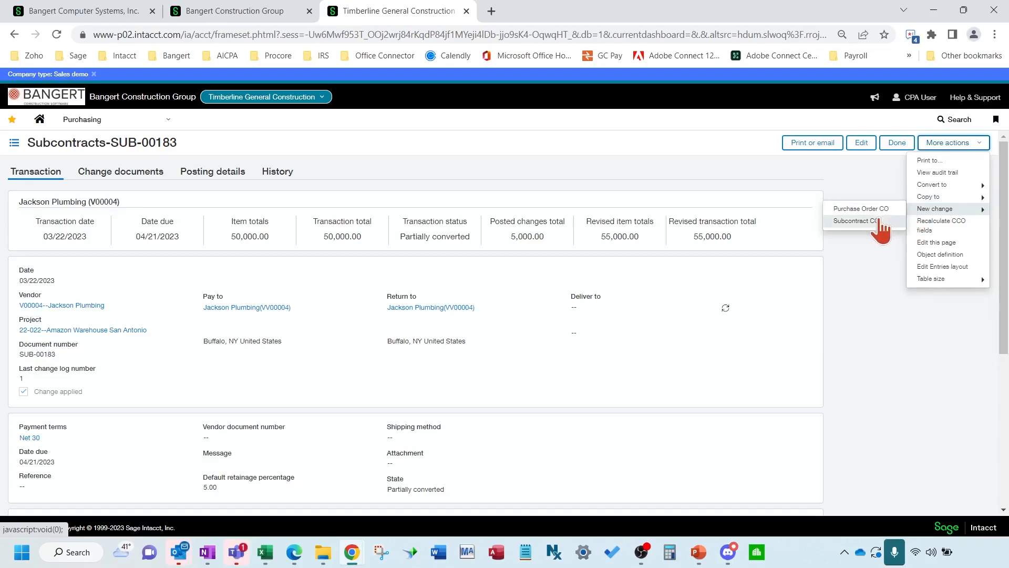
click(879, 231)
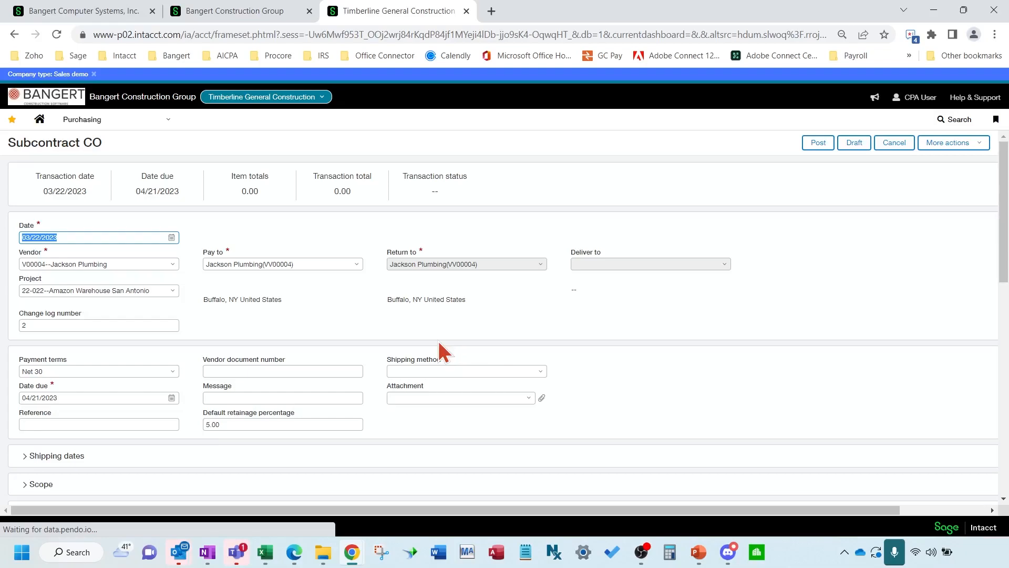
Review the new change order's carried line 1, G02-510--Asphalt Paving at 50,000.00
scroll(439, 343, down, 1)
scroll(439, 343, down, 2)
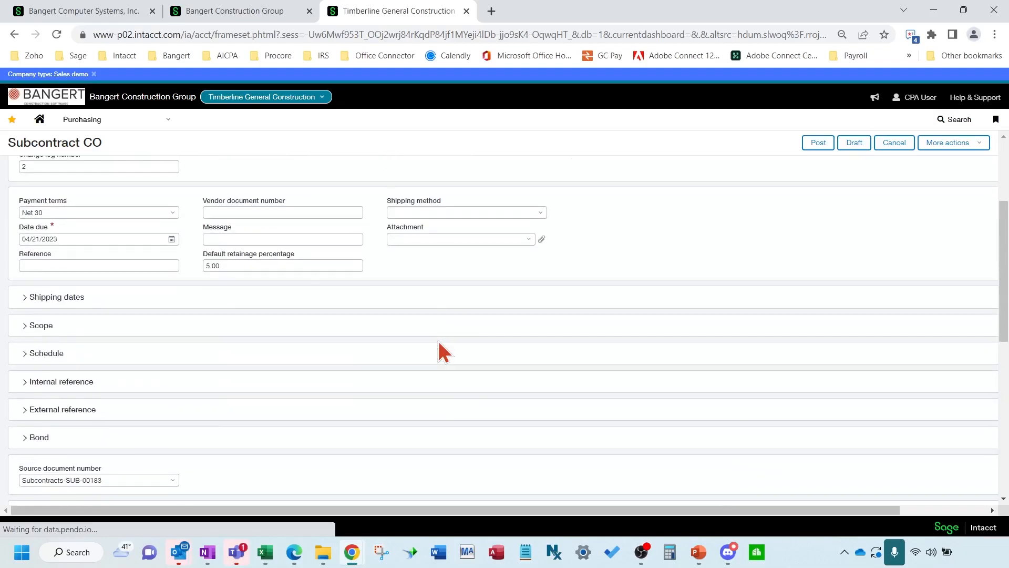
scroll(439, 352, down, 1)
scroll(140, 293, up, 3)
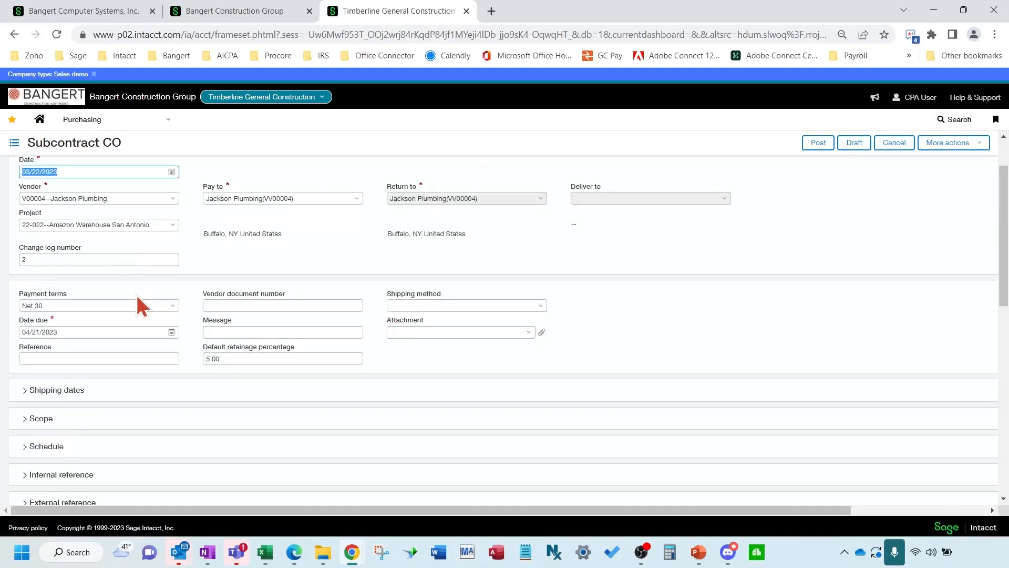
scroll(180, 427, down, 3)
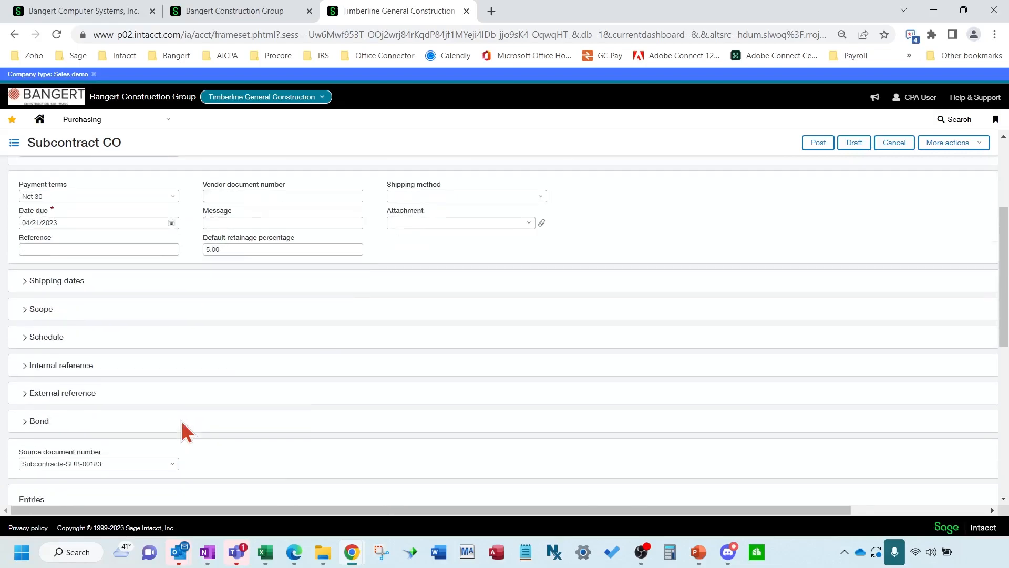
scroll(95, 389, down, 1)
scroll(136, 408, down, 1)
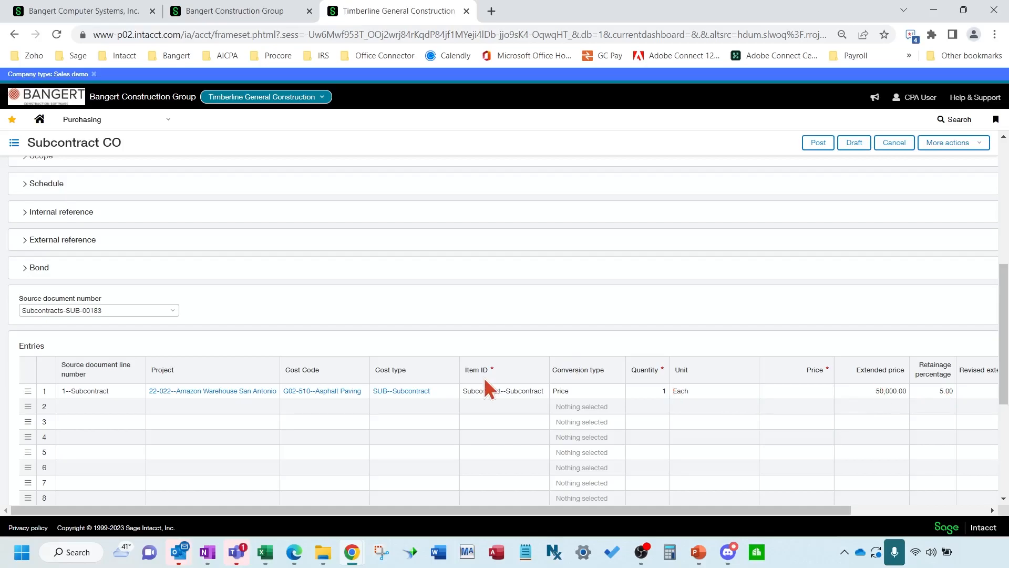
scroll(532, 389, up, 1)
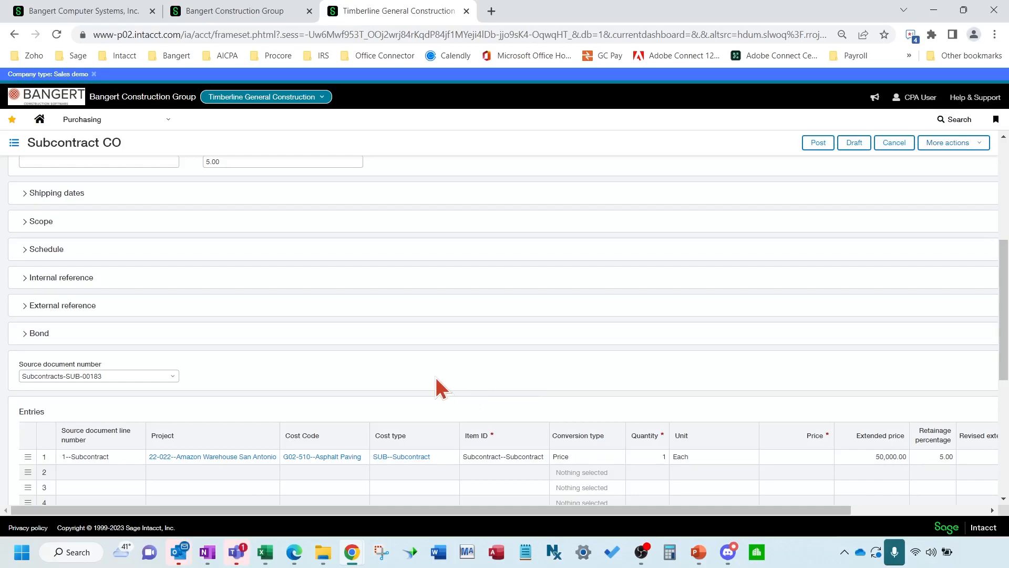
scroll(434, 374, up, 2)
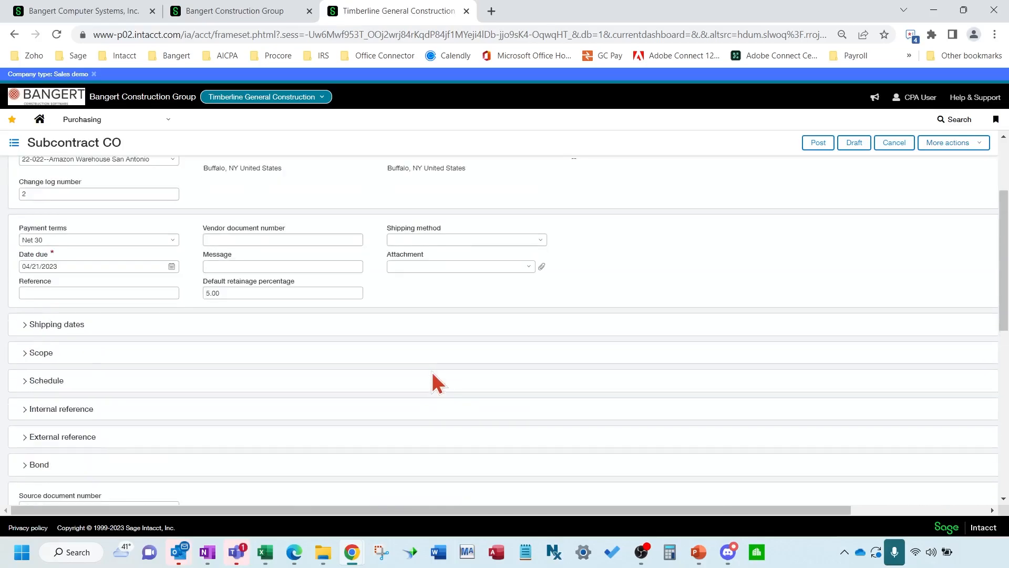
scroll(432, 374, up, 2)
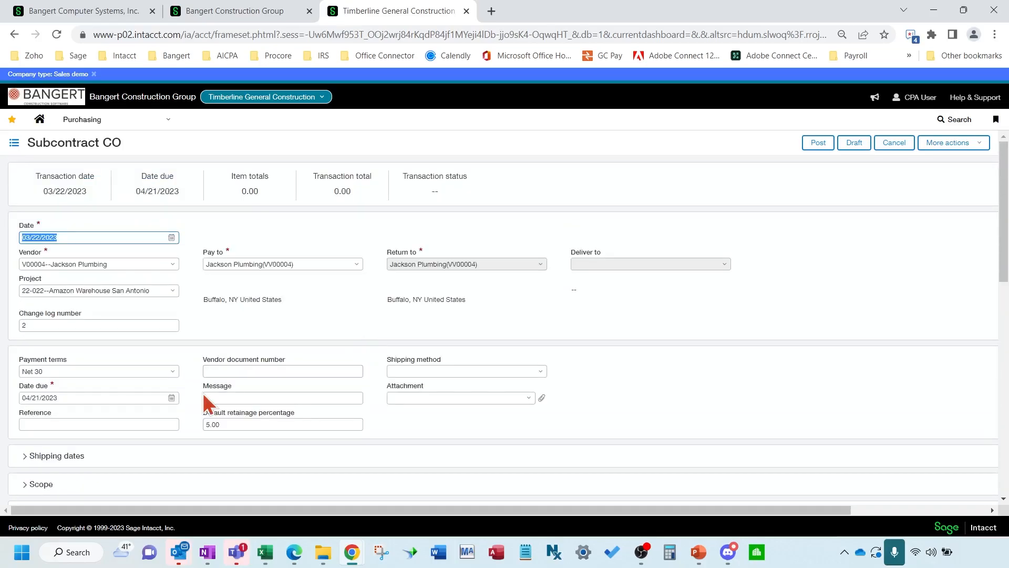
scroll(203, 392, down, 4)
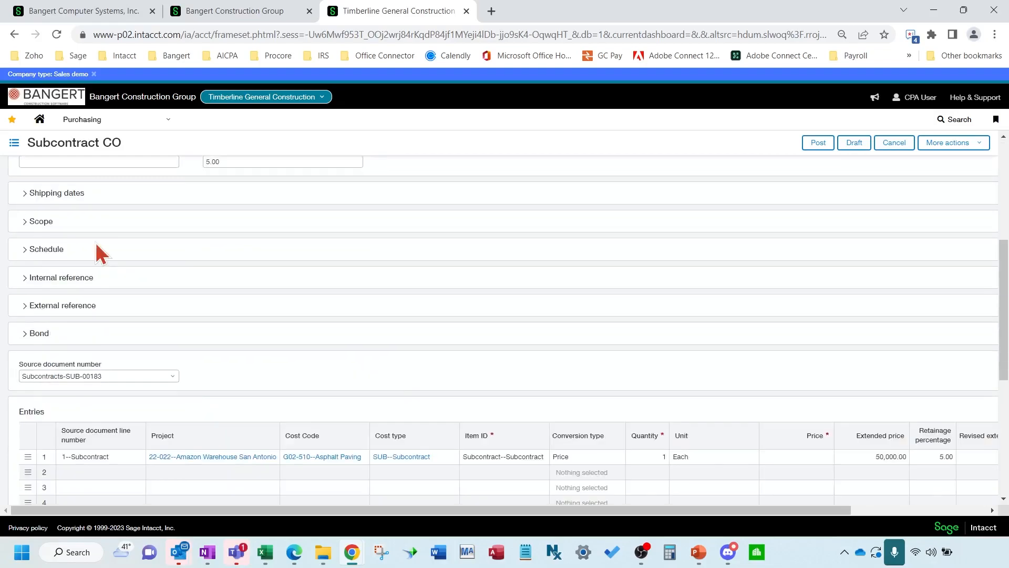
Check the 'asphalt paving' scope text, then cancel the new change order
click(42, 223)
click(86, 251)
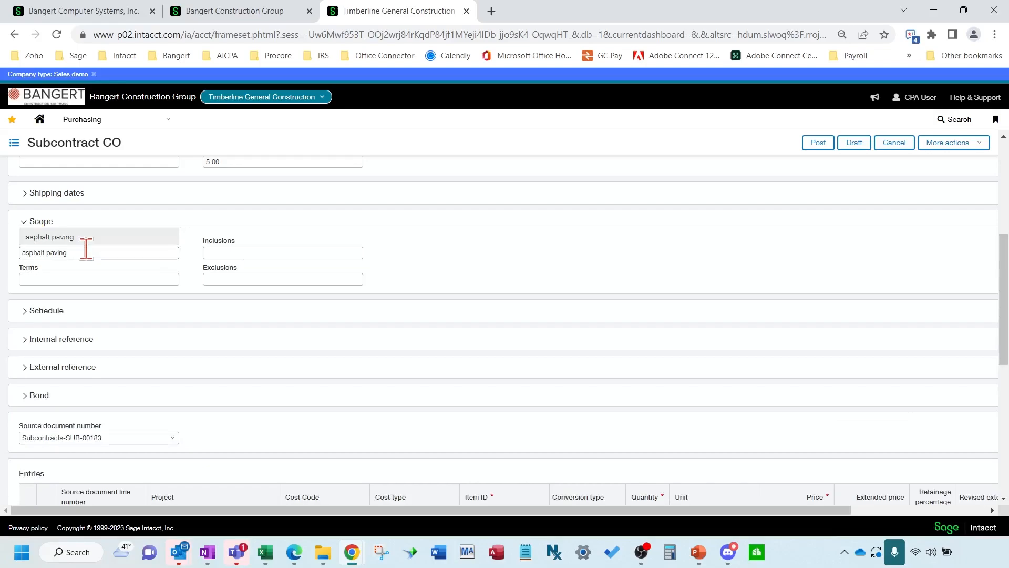
drag(80, 253, 28, 253)
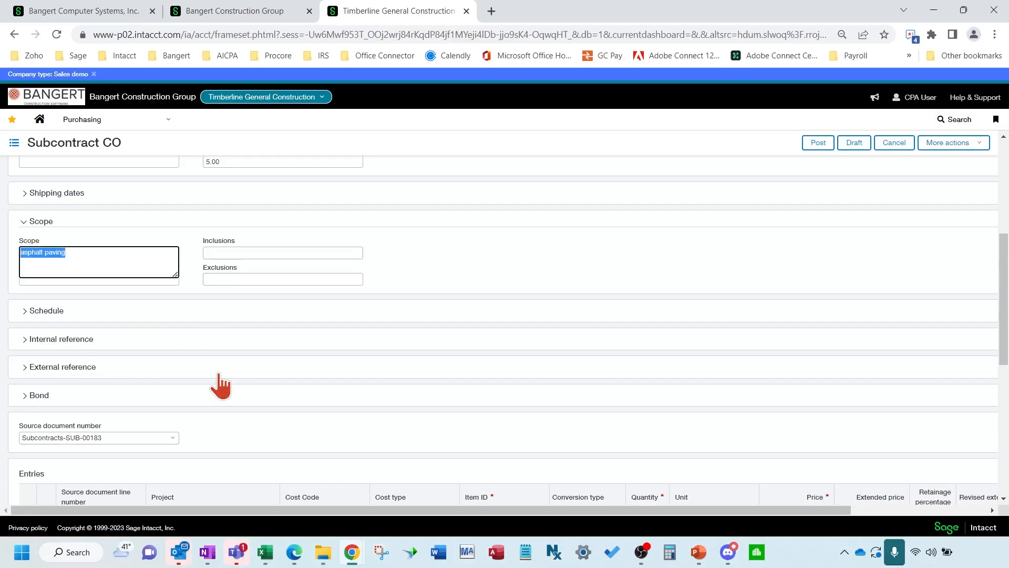
scroll(490, 335, down, 3)
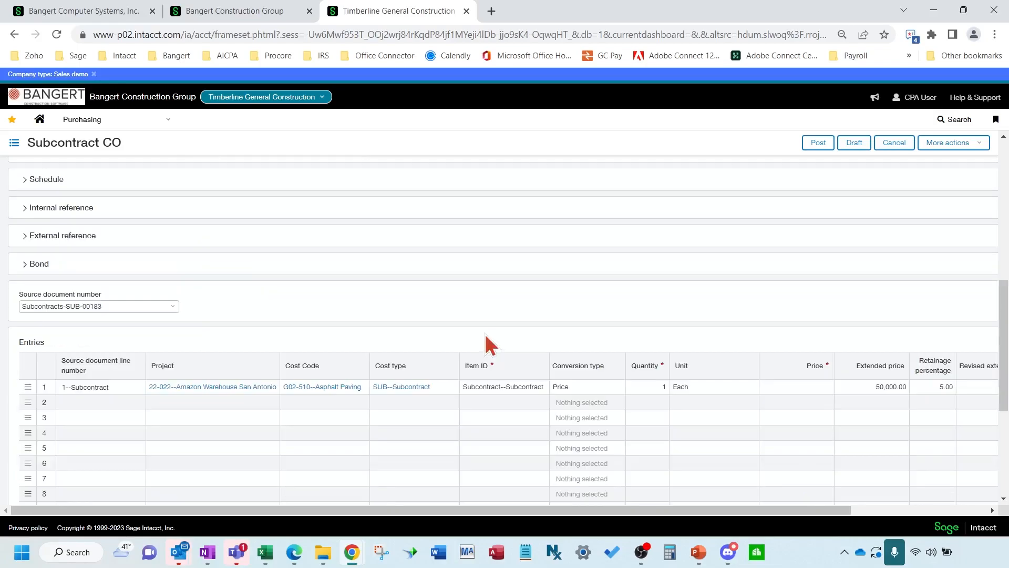
scroll(484, 332, up, 8)
scroll(619, 320, down, 2)
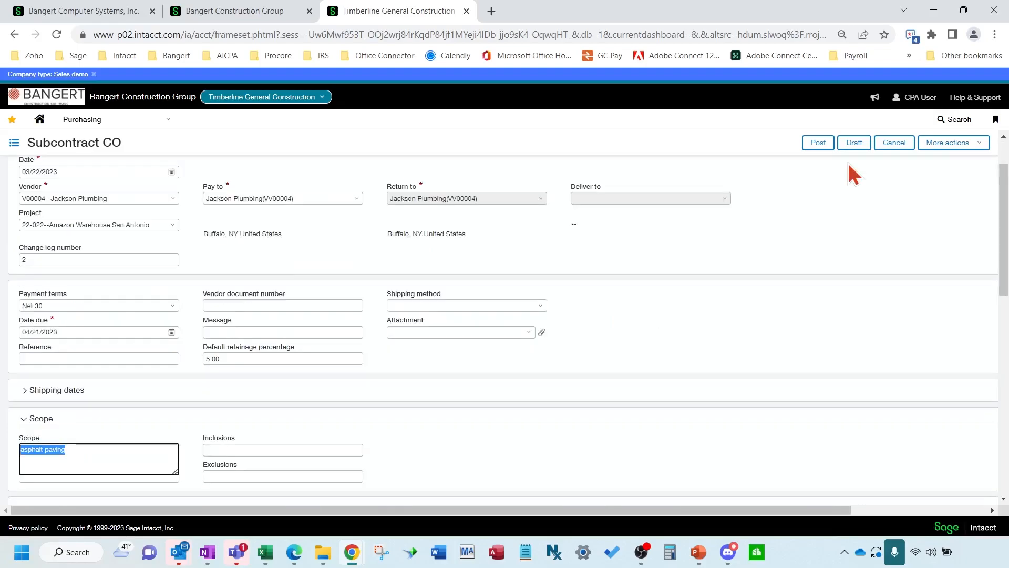
click(893, 143)
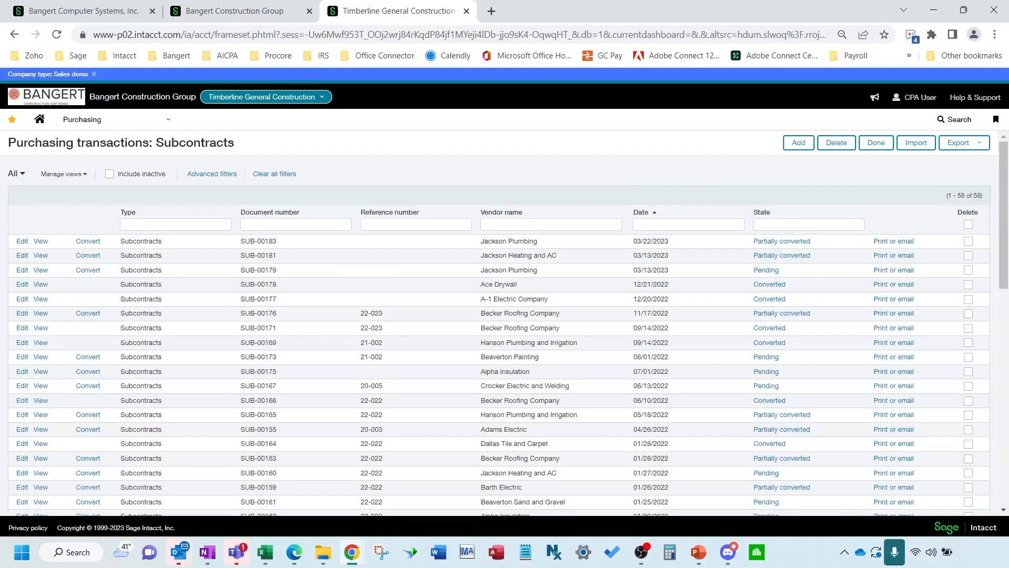
Choose email delivery in SUB-00183's Print or email dialog
key(alt+Tab)
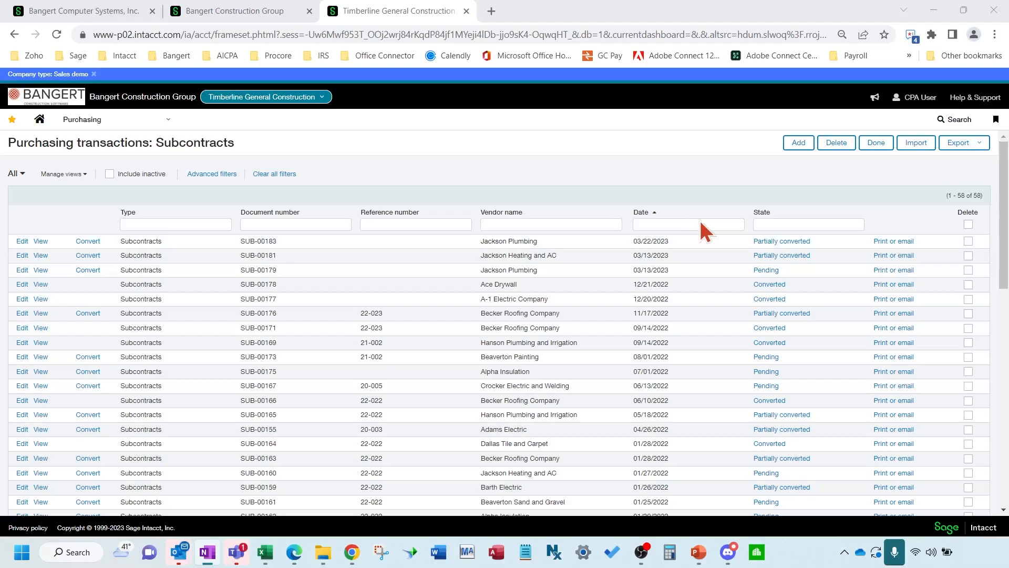
click(888, 244)
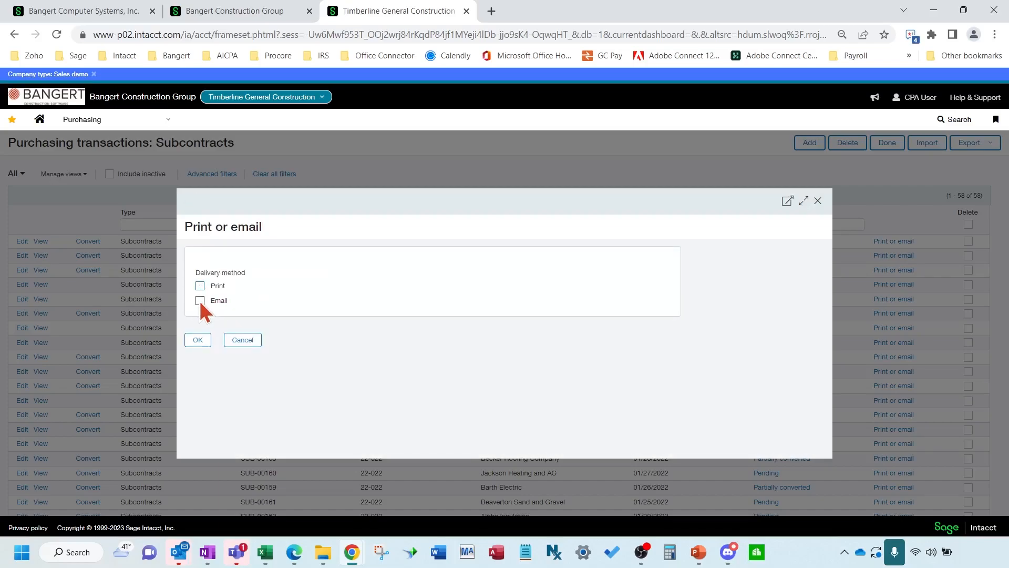
click(200, 300)
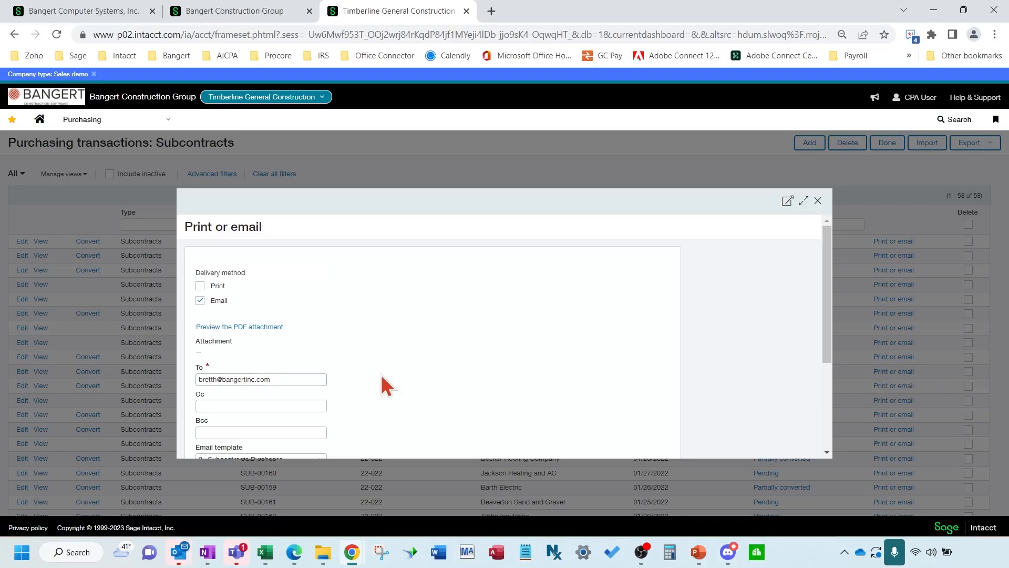
scroll(382, 376, down, 3)
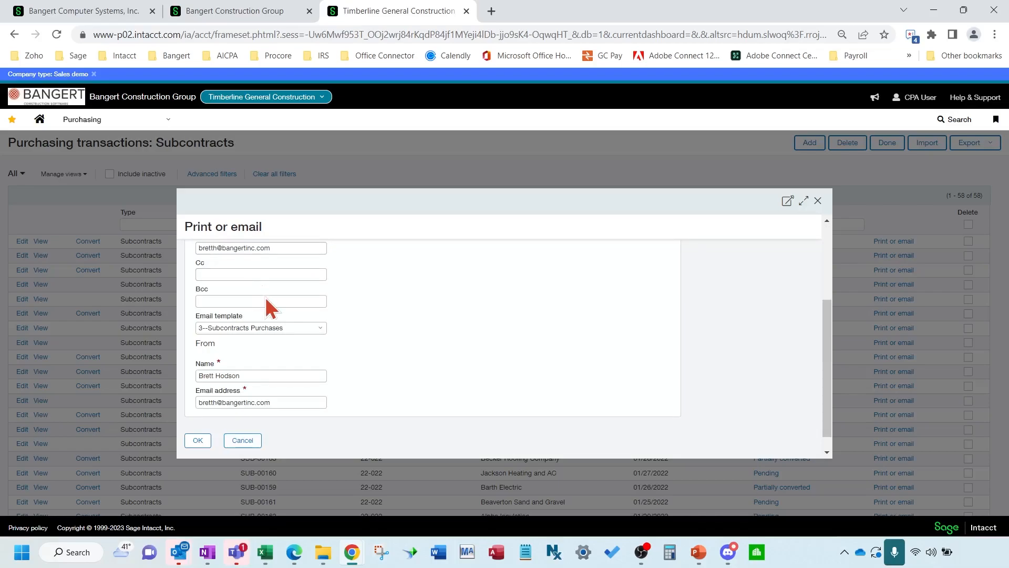
scroll(371, 378, up, 1)
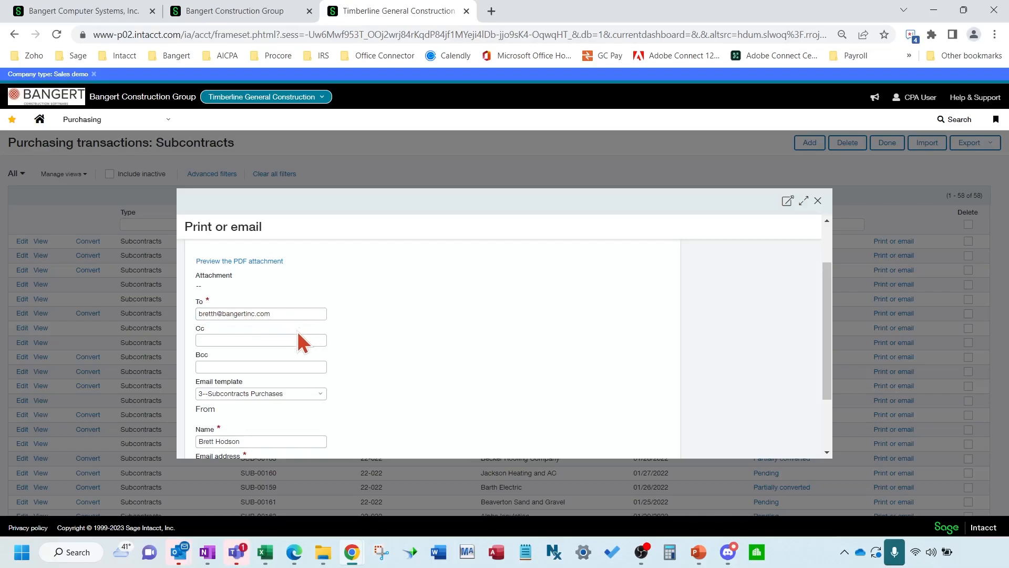
scroll(297, 333, down, 2)
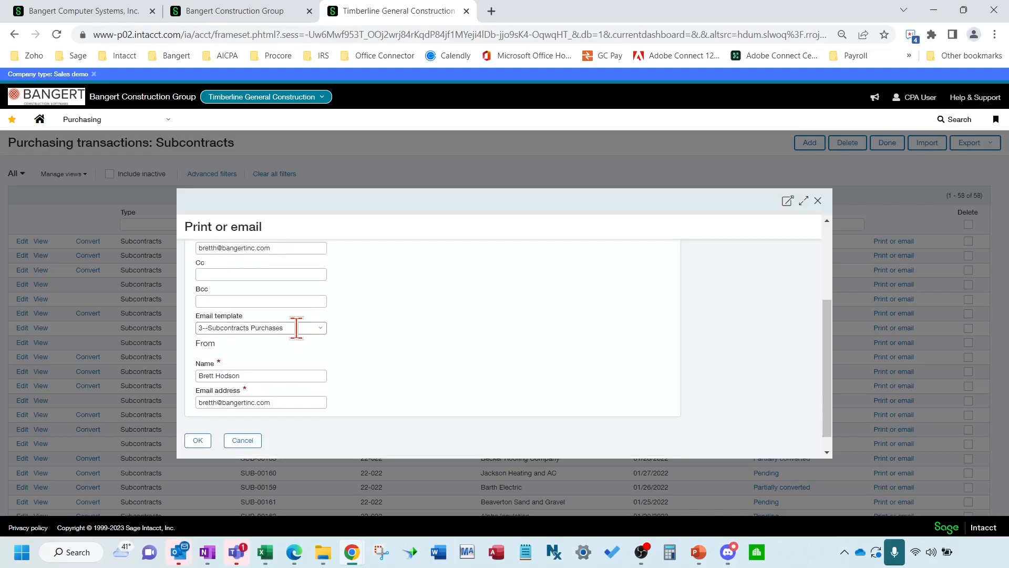
click(272, 373)
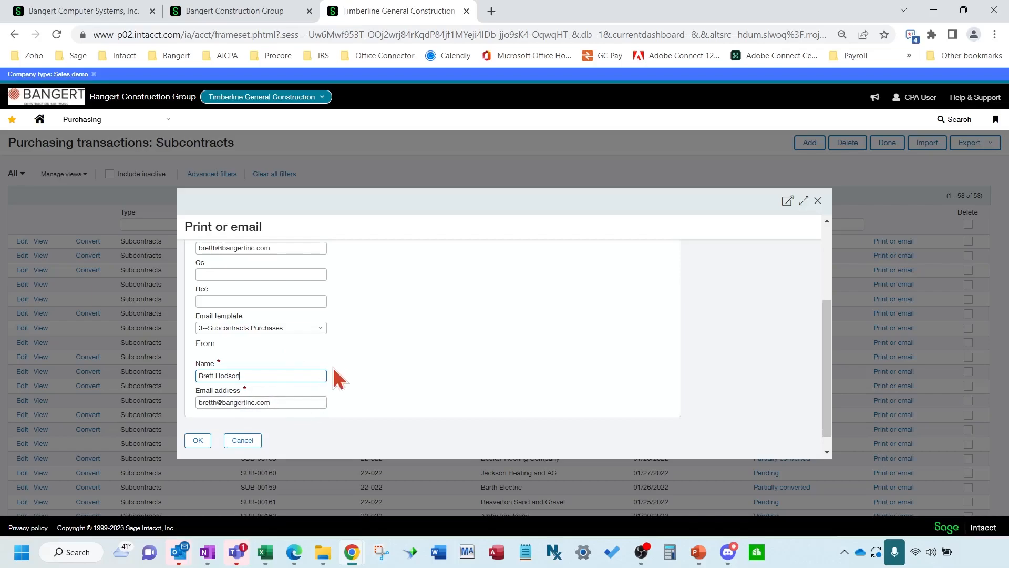
scroll(332, 364, up, 1)
click(284, 312)
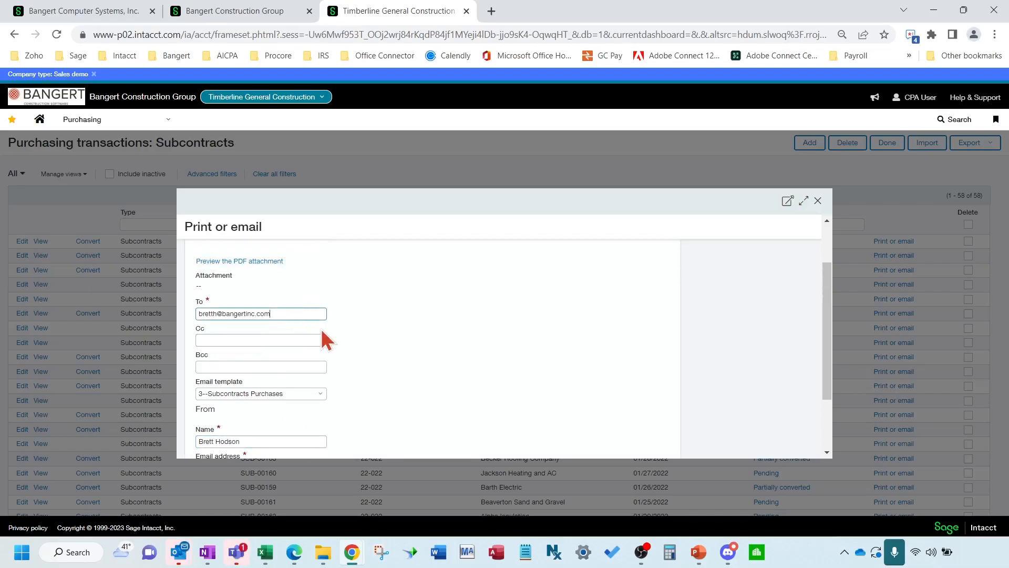
scroll(402, 347, down, 1)
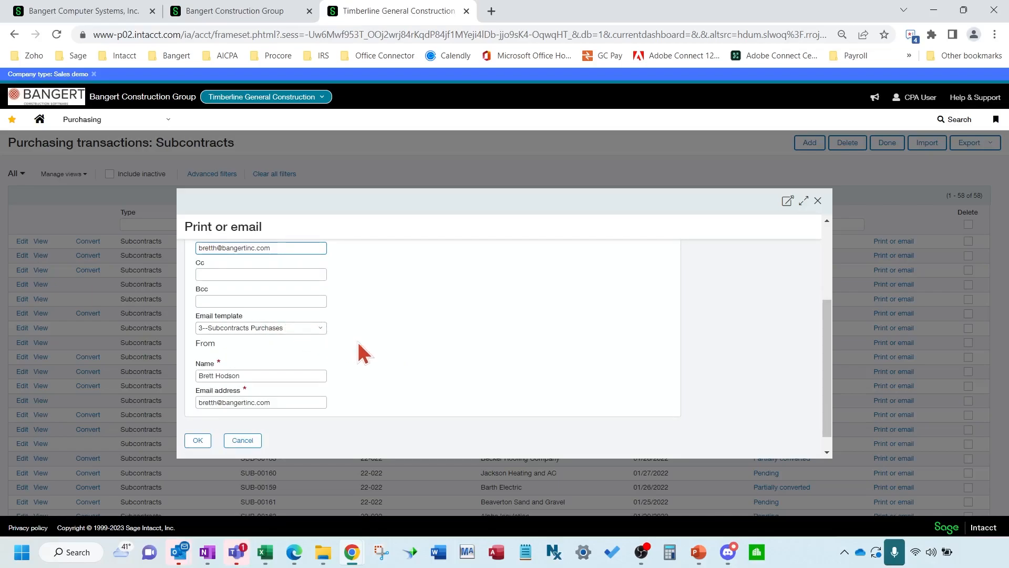
scroll(358, 343, up, 1)
scroll(364, 343, up, 1)
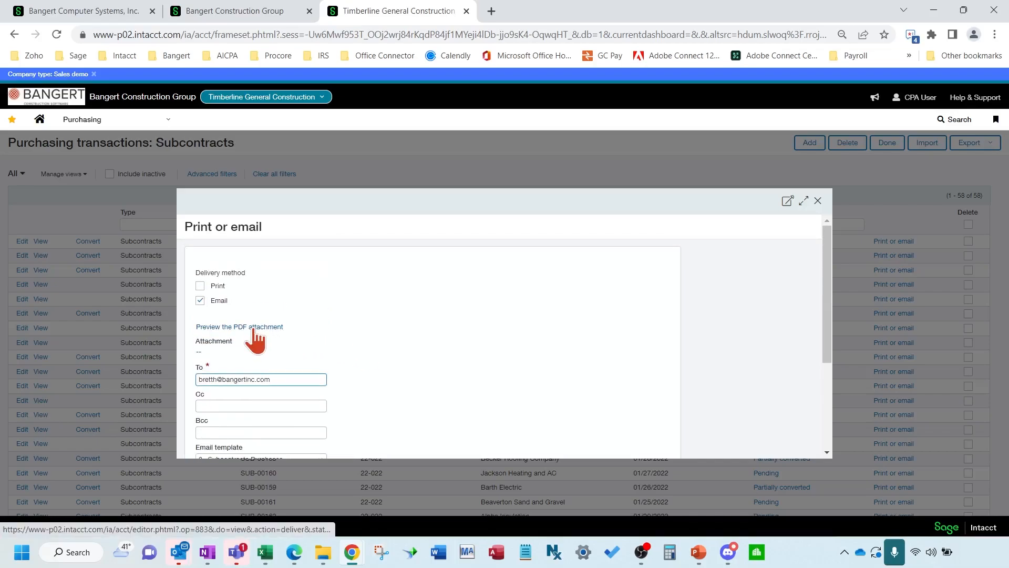
Preview SUB-00183's PDF attachment for Jackson Plumbing in a new tab, then return
click(255, 328)
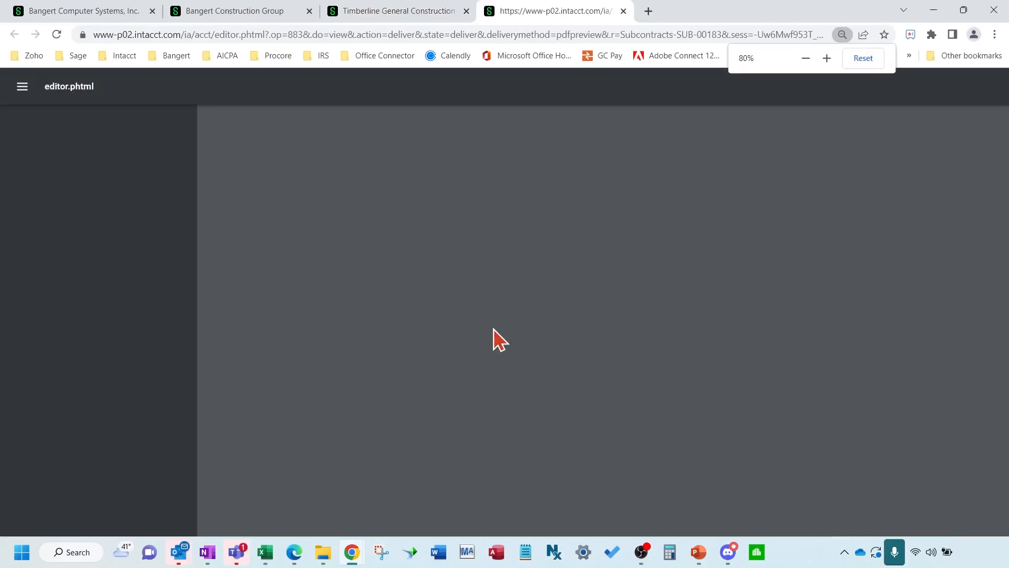
scroll(523, 347, down, 1)
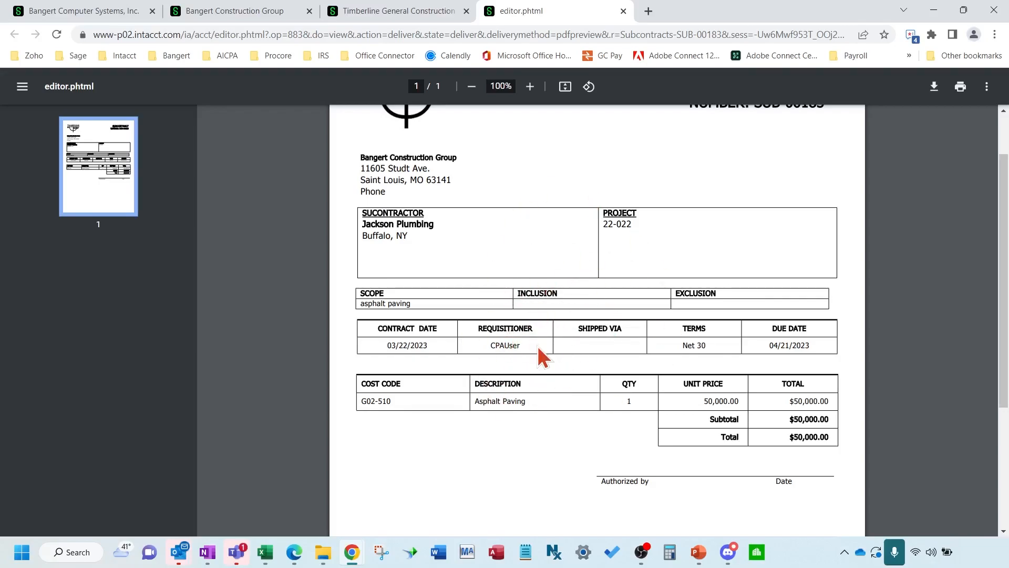
scroll(554, 371, up, 1)
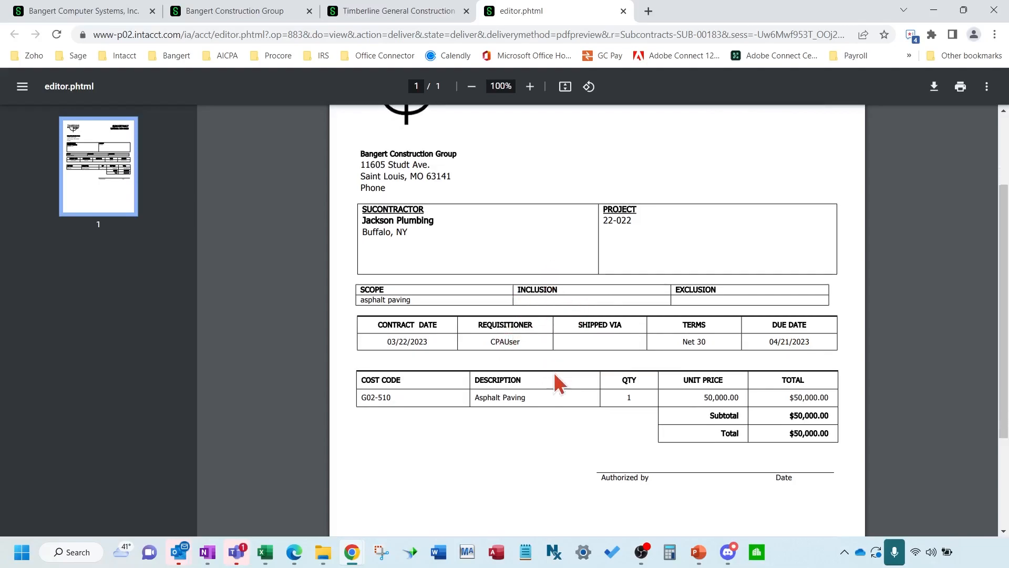
scroll(554, 371, down, 5)
scroll(554, 371, up, 5)
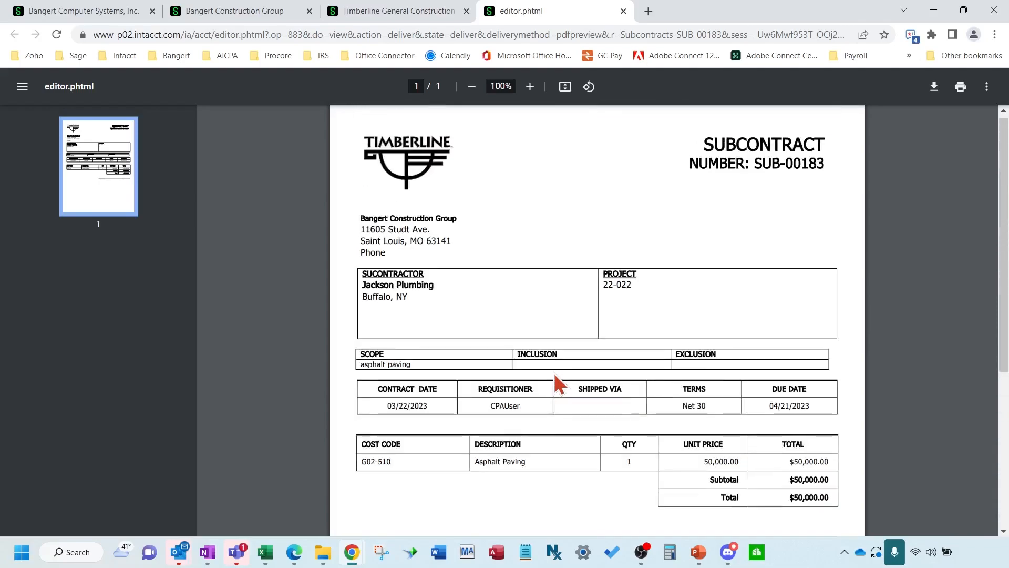
scroll(554, 373, up, 1)
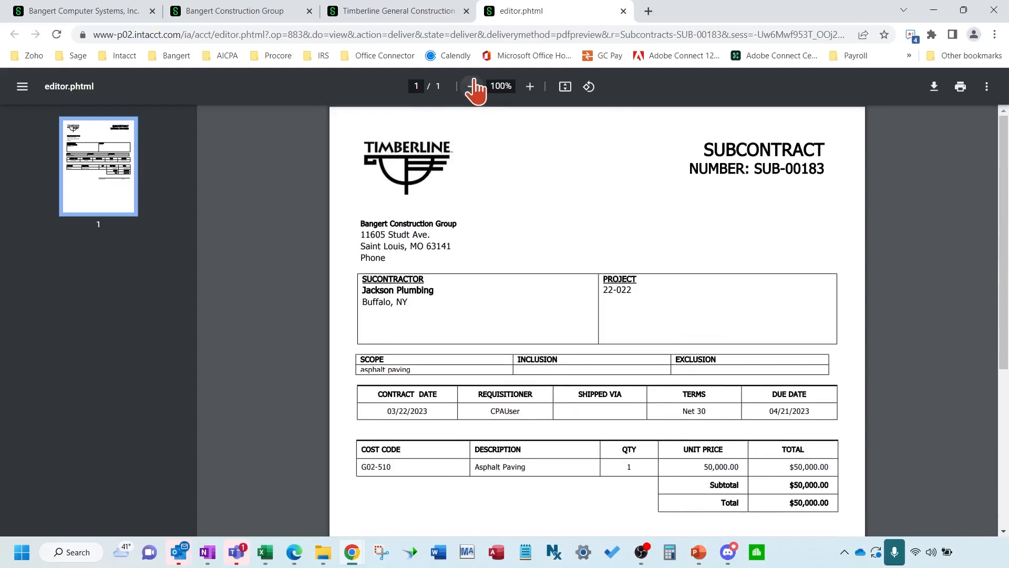
click(415, 14)
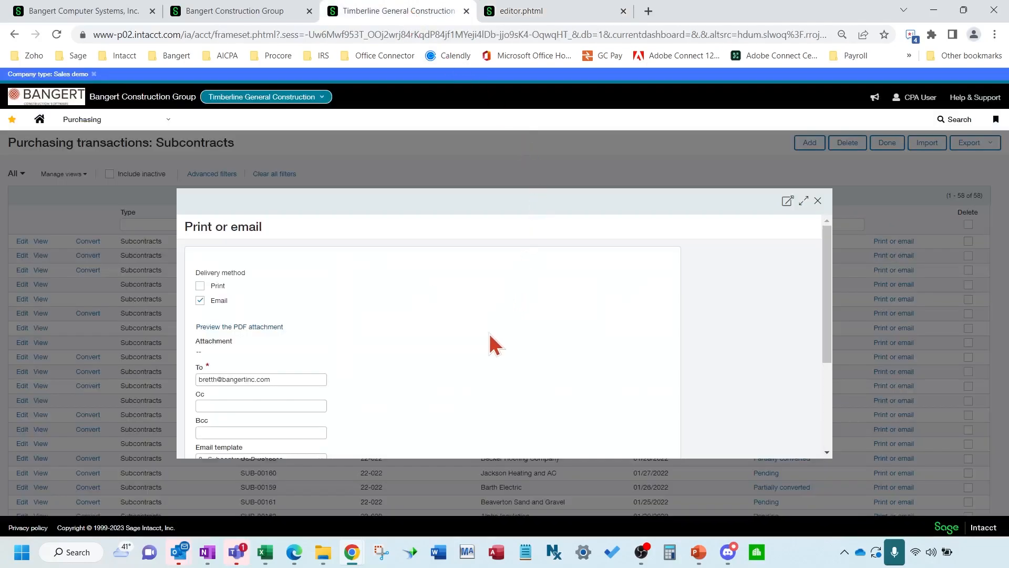
scroll(489, 344, down, 3)
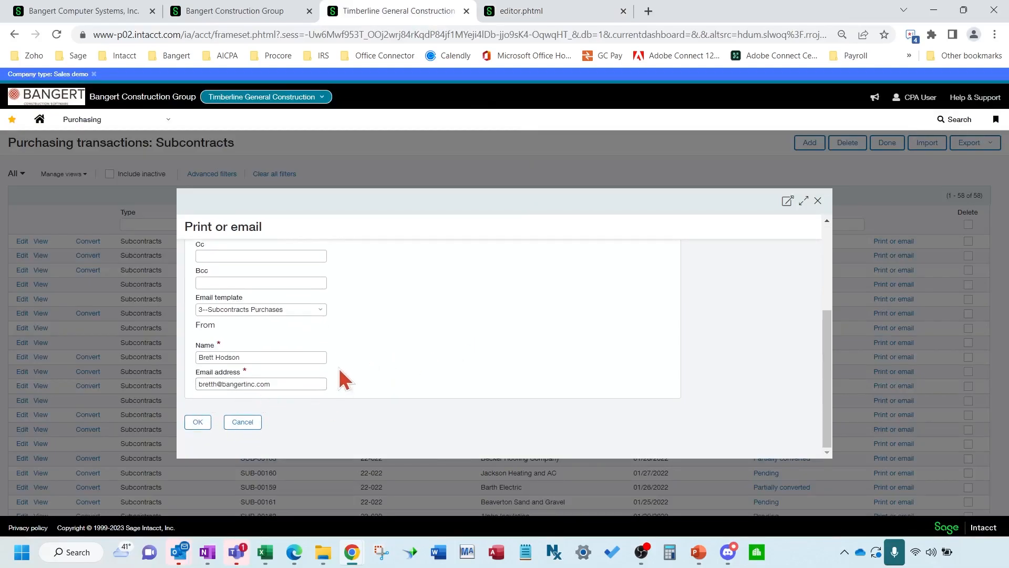
scroll(489, 347, up, 3)
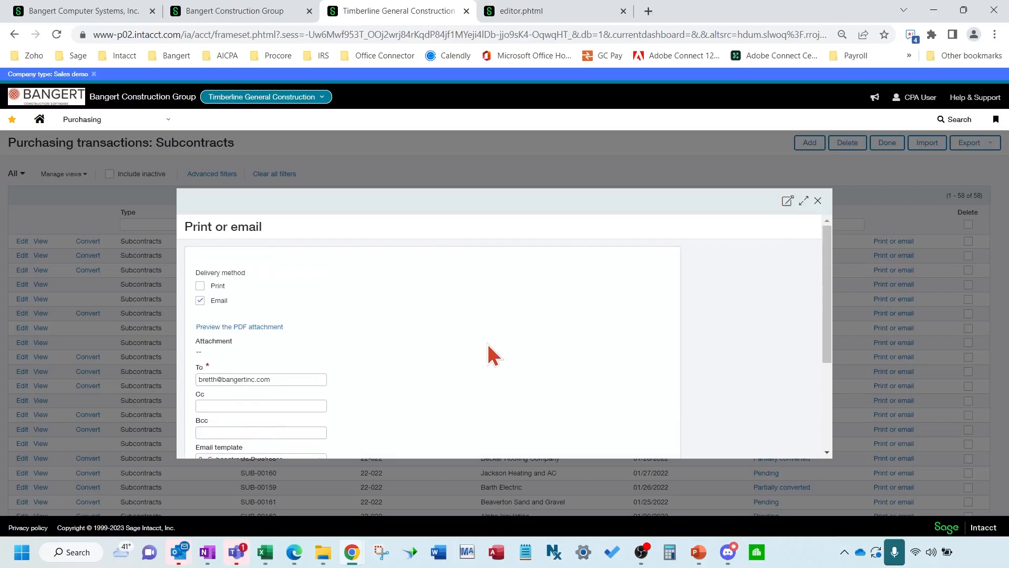
scroll(488, 345, down, 3)
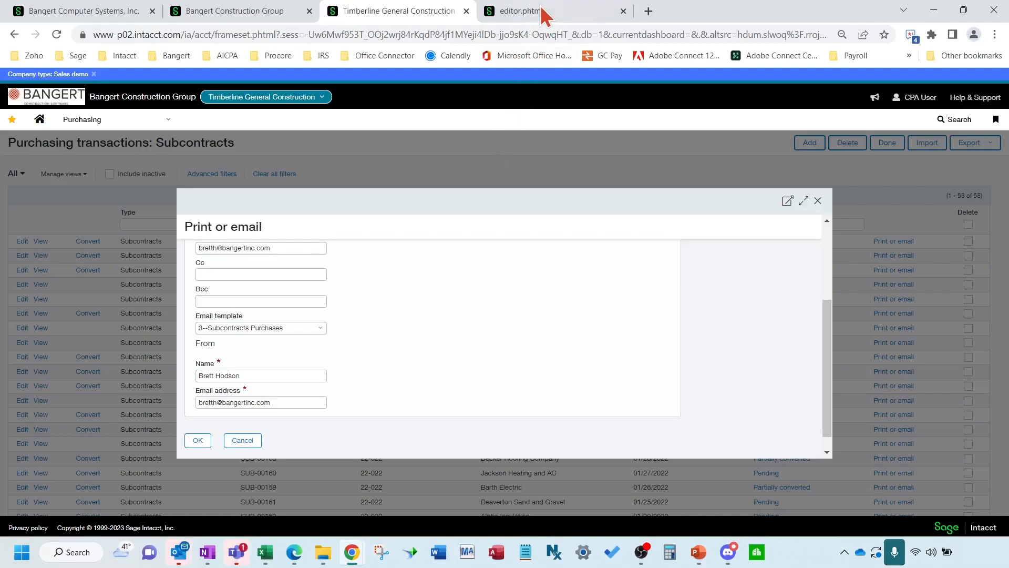
click(518, 11)
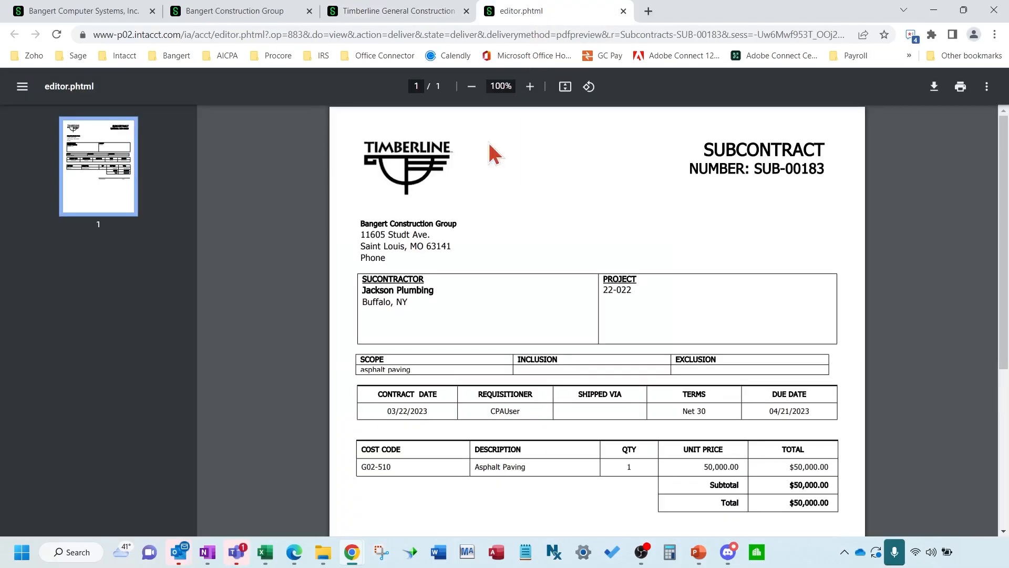
click(419, 12)
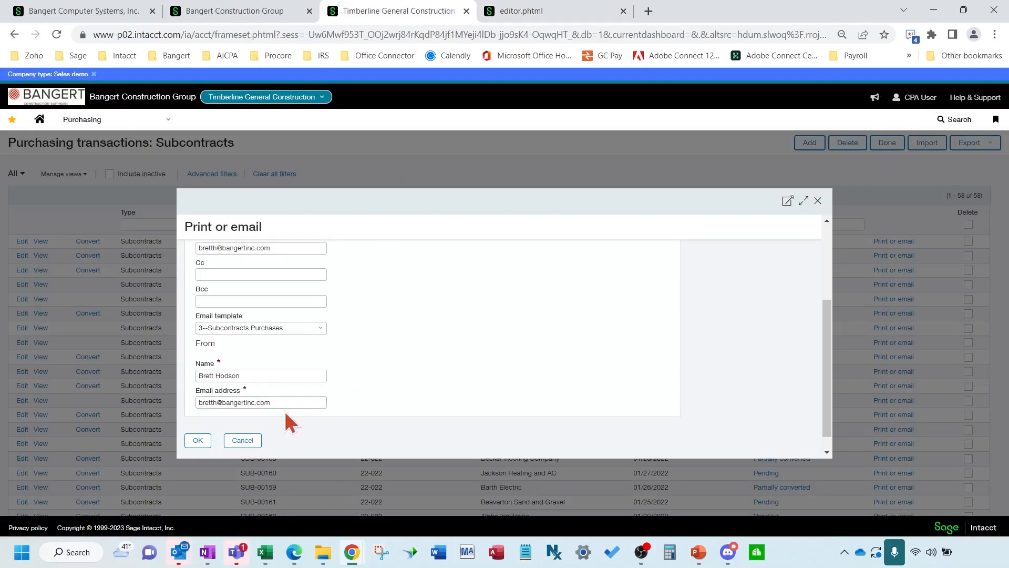
click(298, 403)
scroll(437, 348, up, 5)
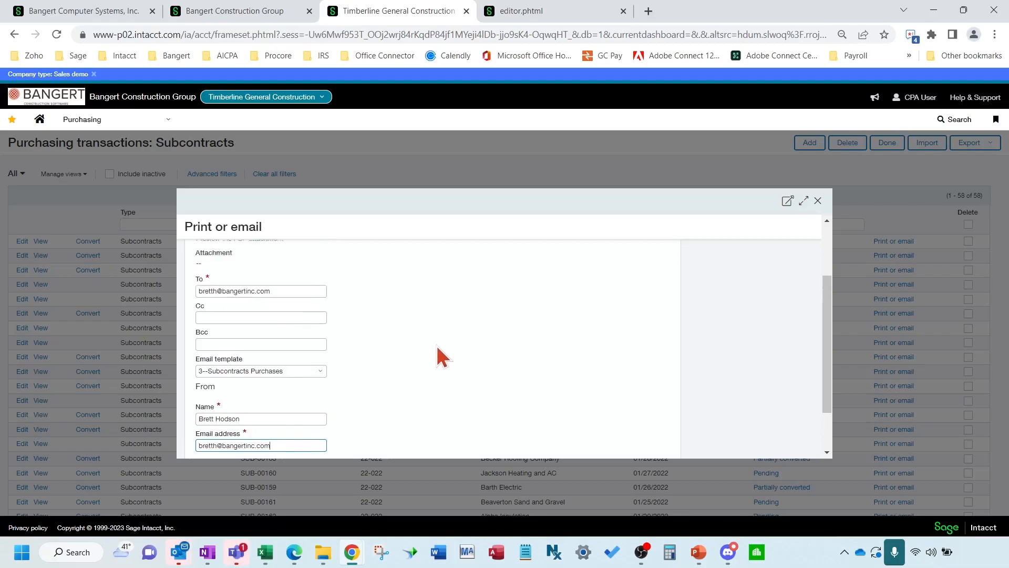
scroll(327, 399, down, 2)
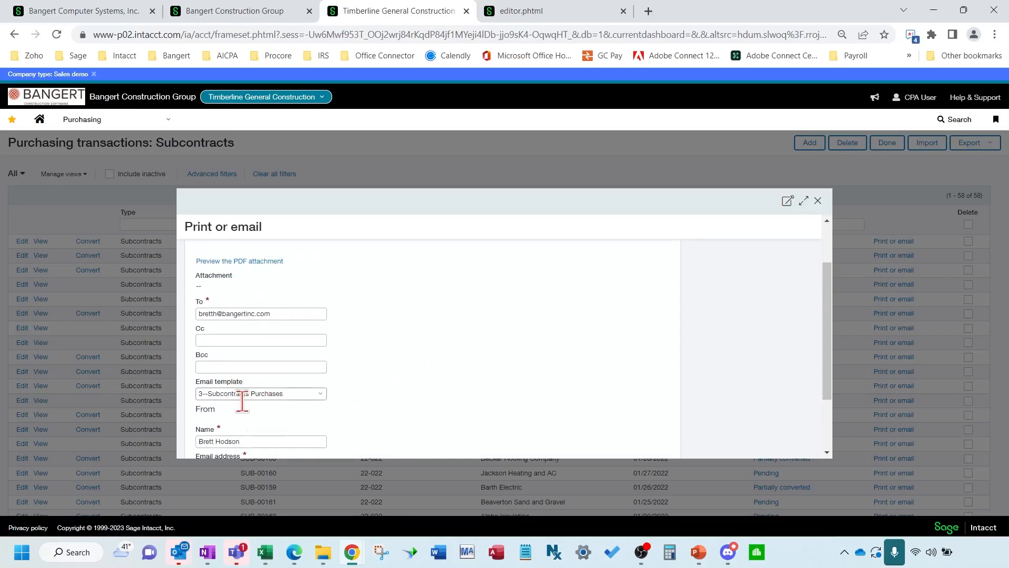
scroll(456, 365, up, 2)
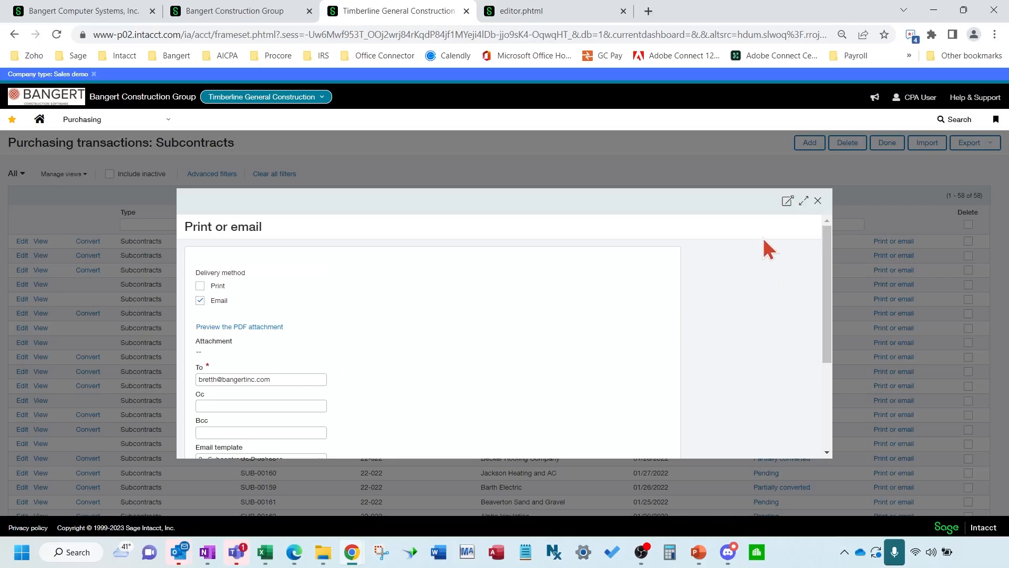
Close the email dialog, leave Subcontracts, and star Print or email transactions as a favorite
click(818, 200)
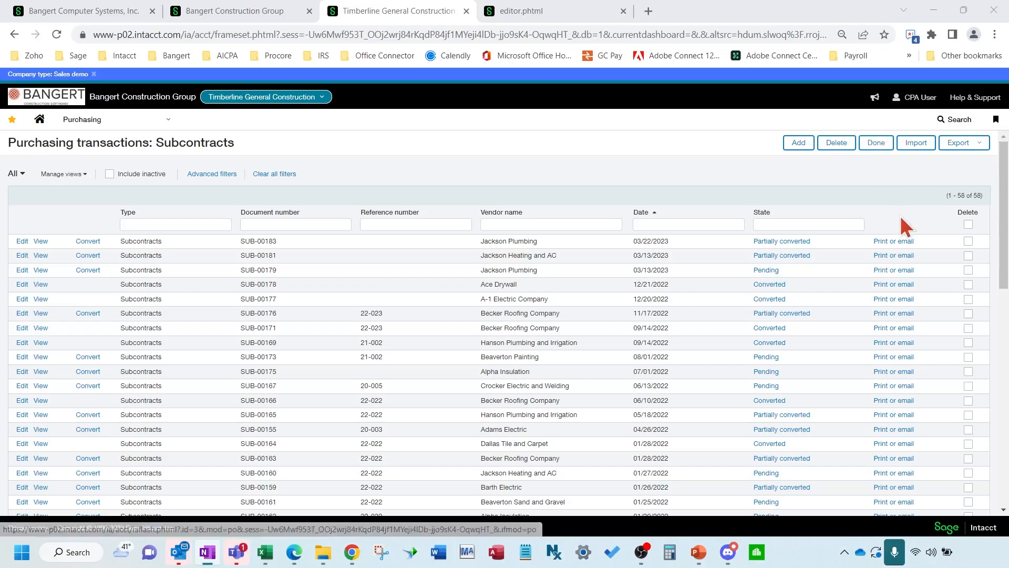
click(879, 145)
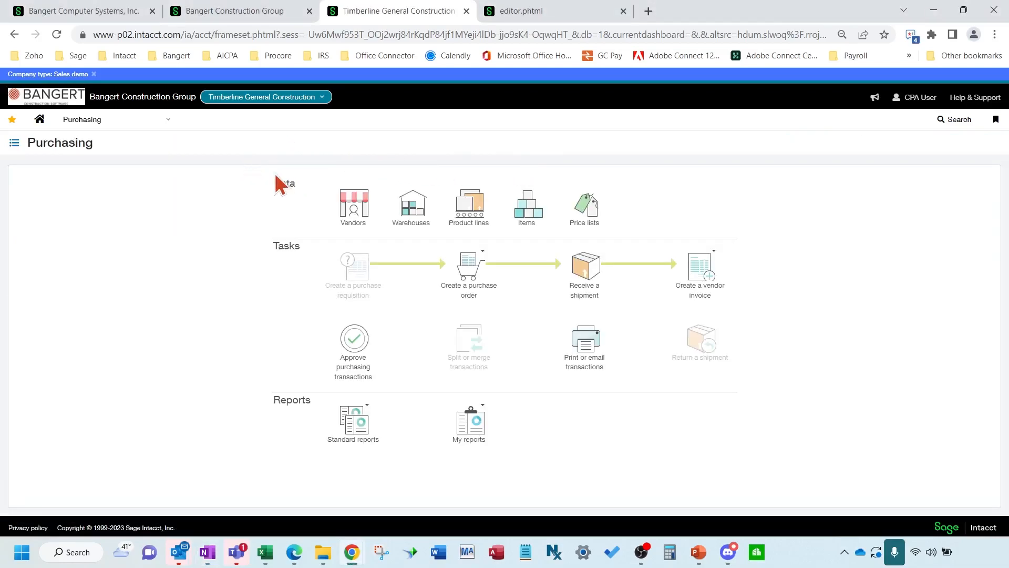
click(153, 125)
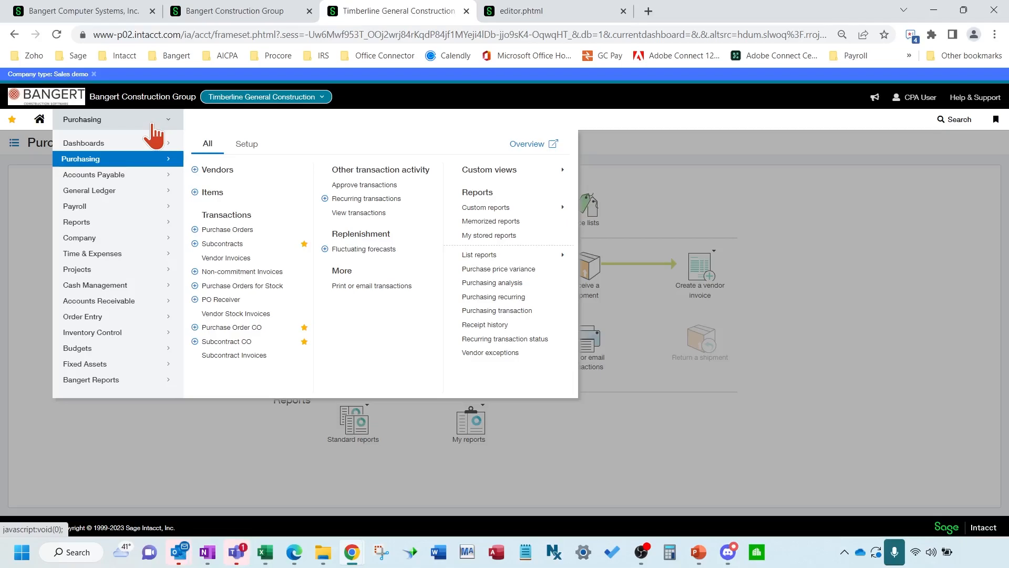
click(434, 286)
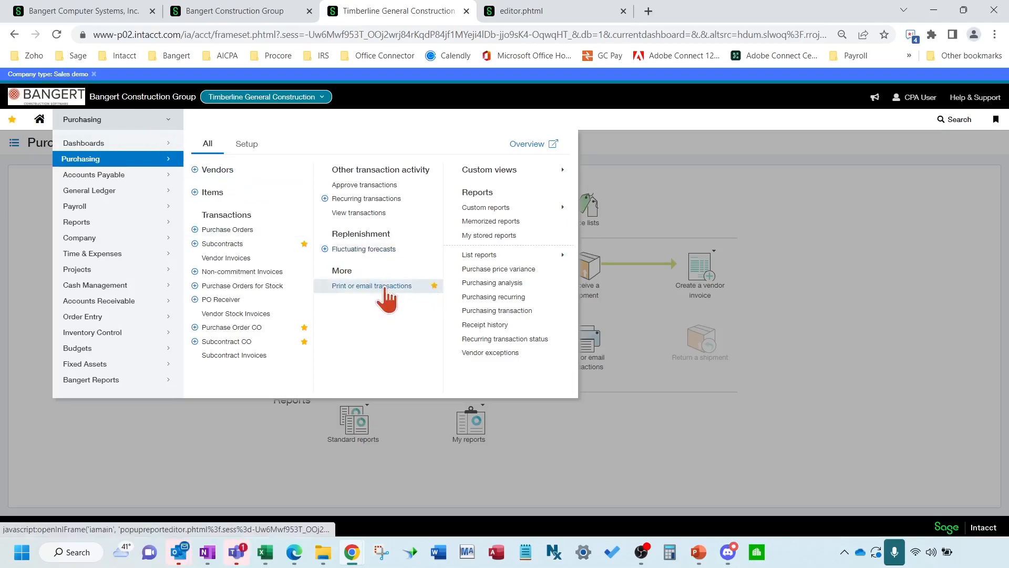
Open Print or email transactions and include previously sent documents
click(387, 287)
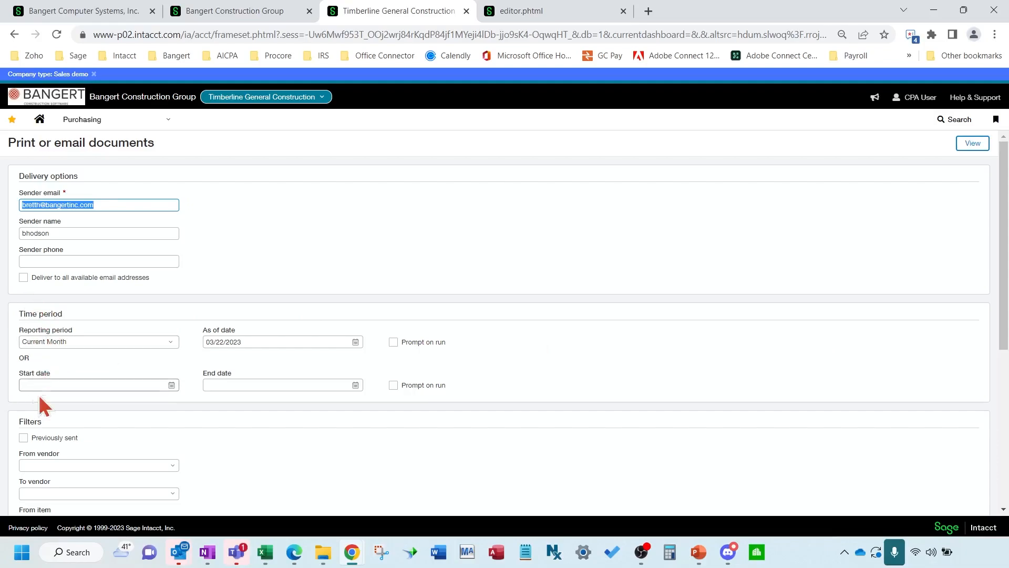
click(23, 437)
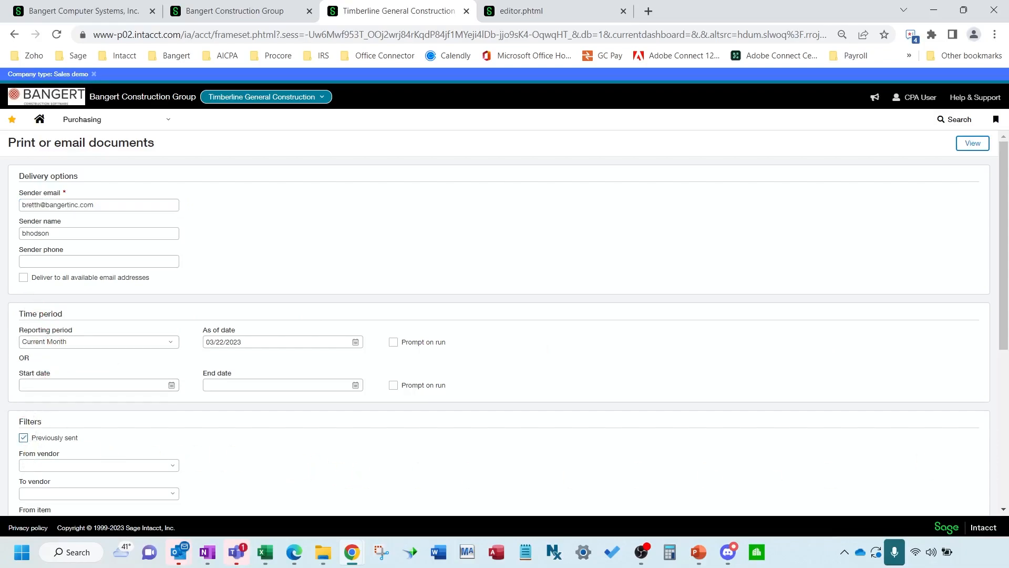
key(alt+Tab)
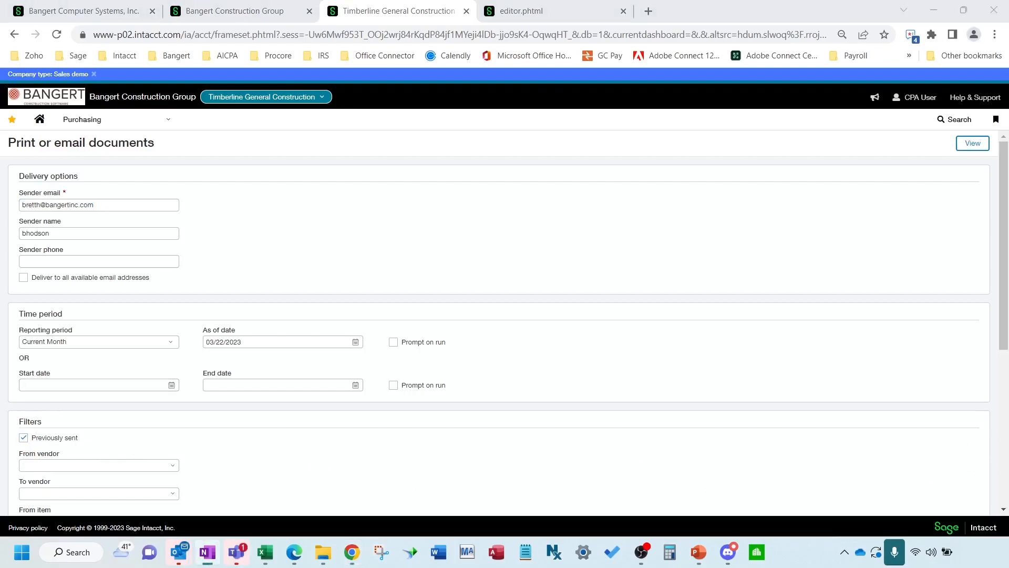
click(460, 452)
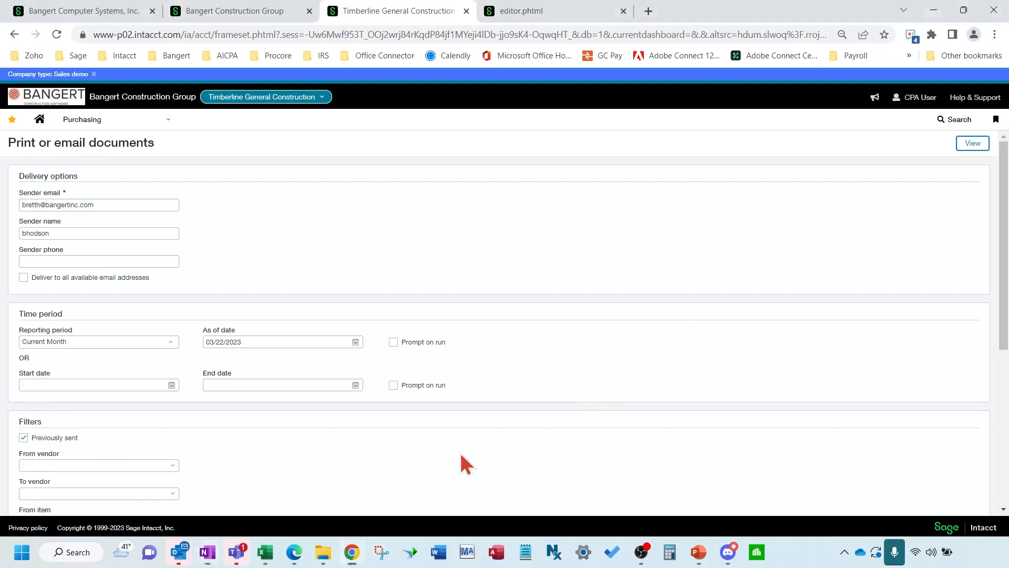
Override the email template with 1--EmailSubcontract and list the documents ready to send
scroll(460, 452, down, 3)
scroll(458, 454, down, 2)
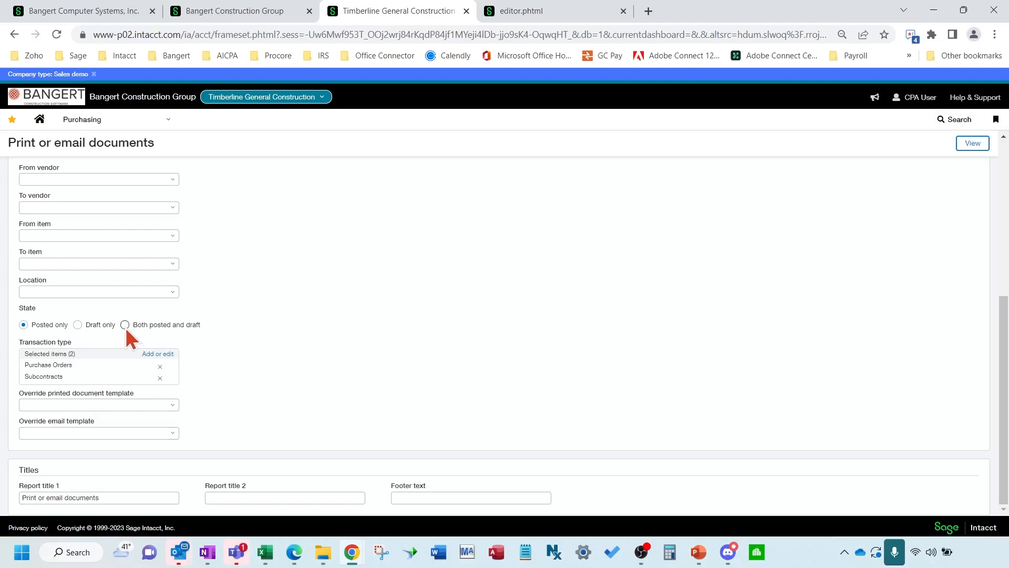
click(173, 434)
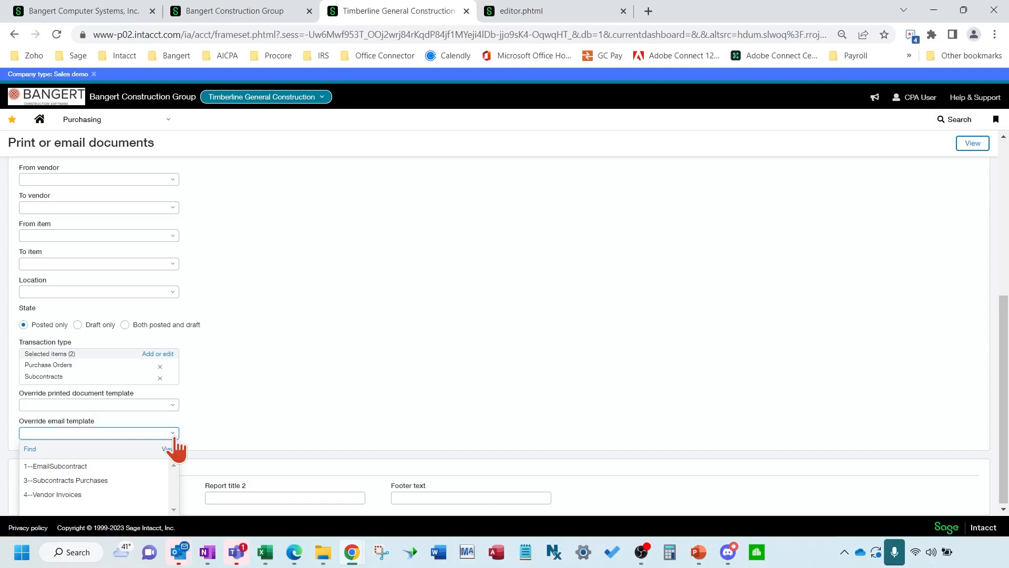
click(106, 466)
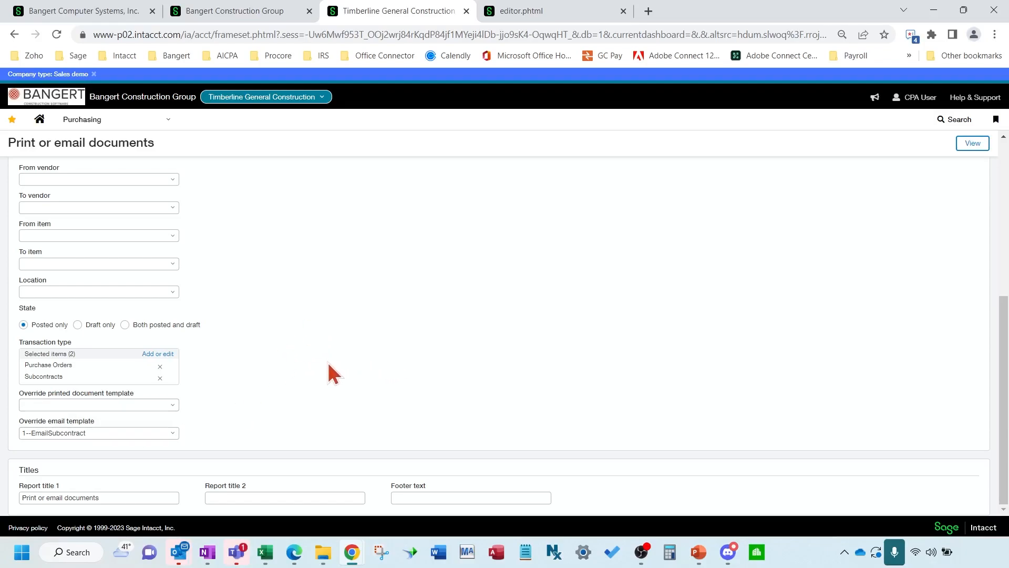
scroll(319, 361, up, 1)
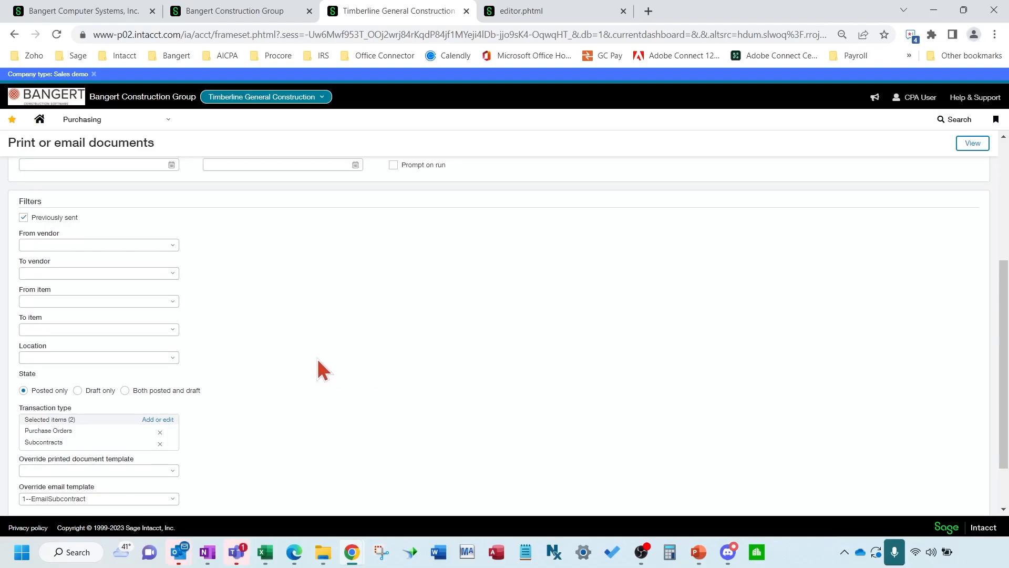
scroll(318, 360, down, 1)
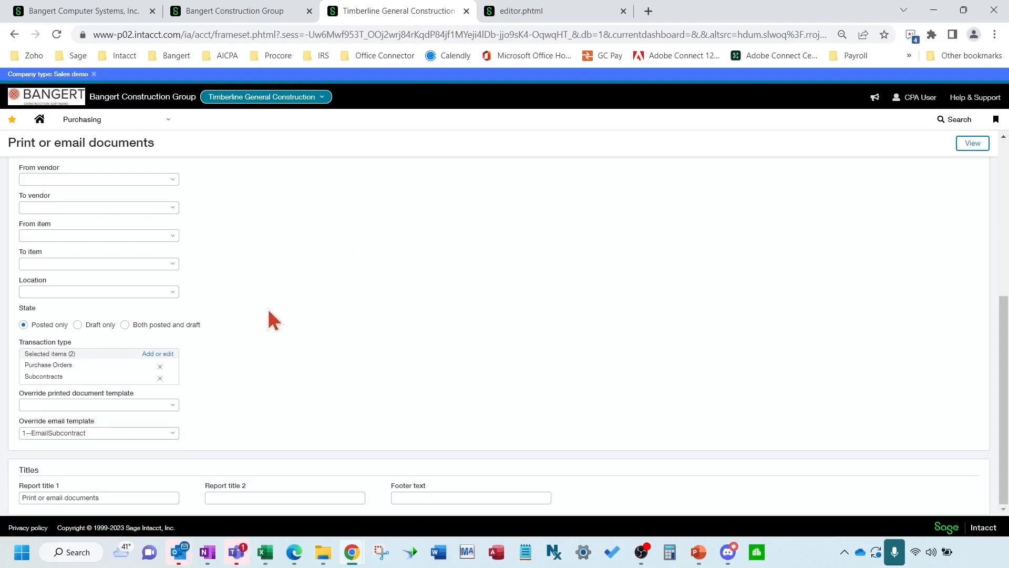
click(973, 145)
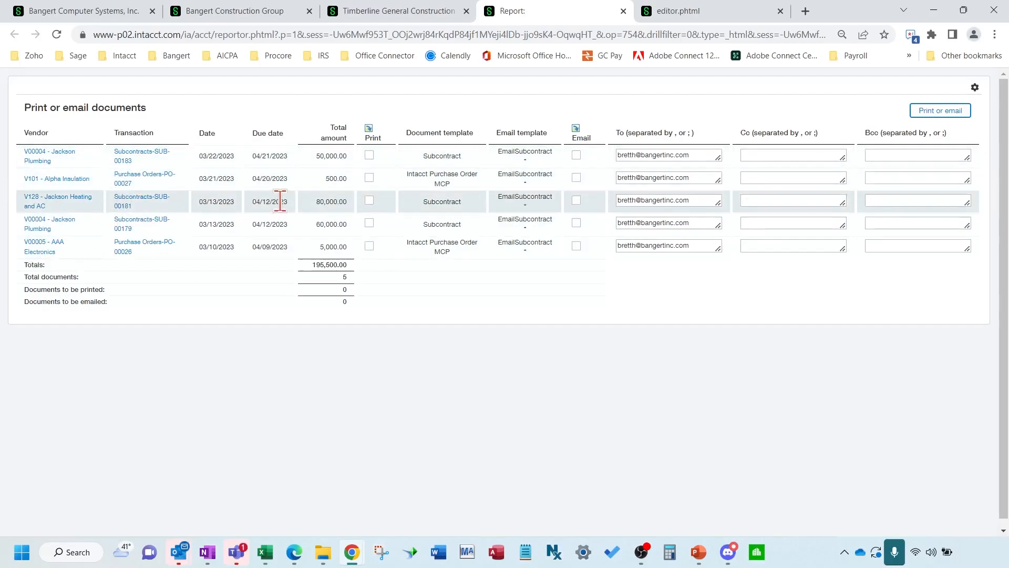
Mark the first three documents for email and SUB-00179 and PO-00026 for print
click(576, 155)
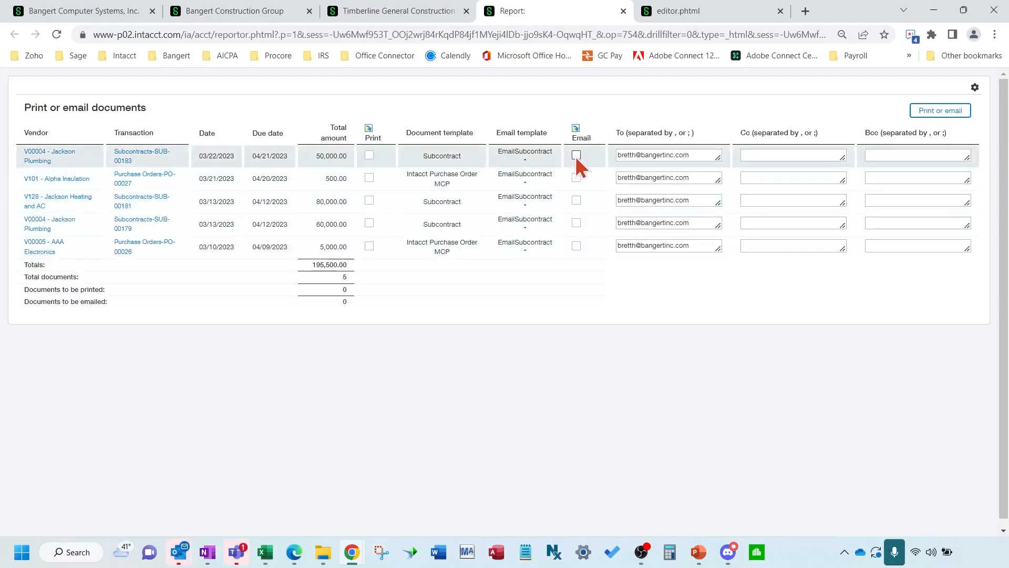
click(576, 178)
click(577, 201)
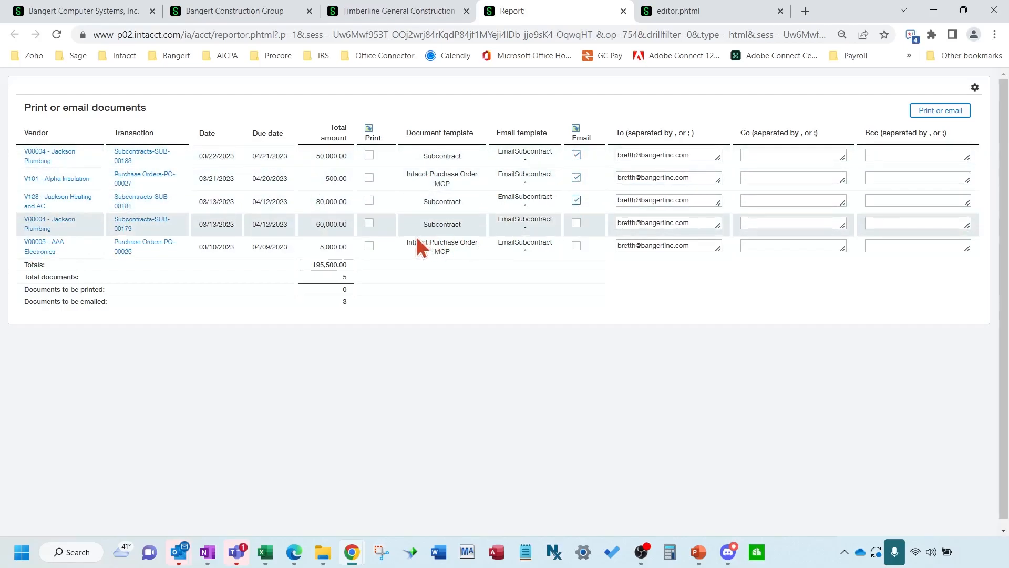
click(369, 223)
click(369, 246)
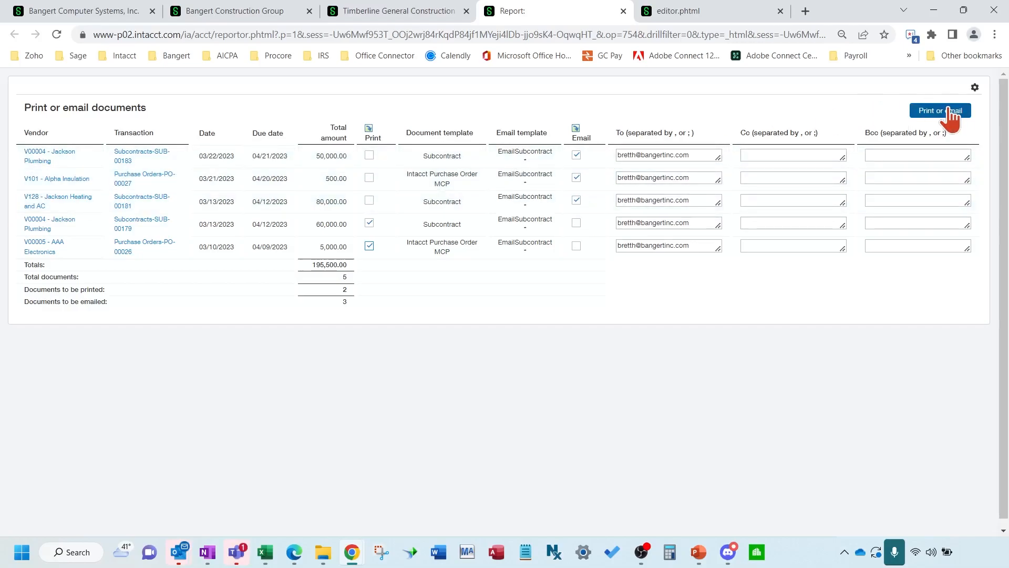
Replace every row's recipient with the new recipient's e-mail address and submit the batch
drag(702, 155, 545, 153)
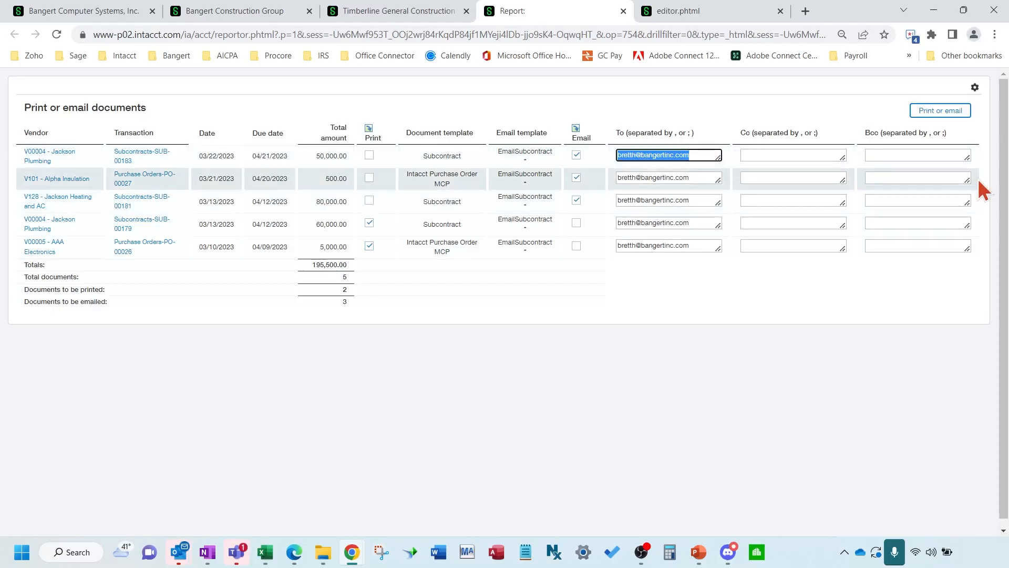
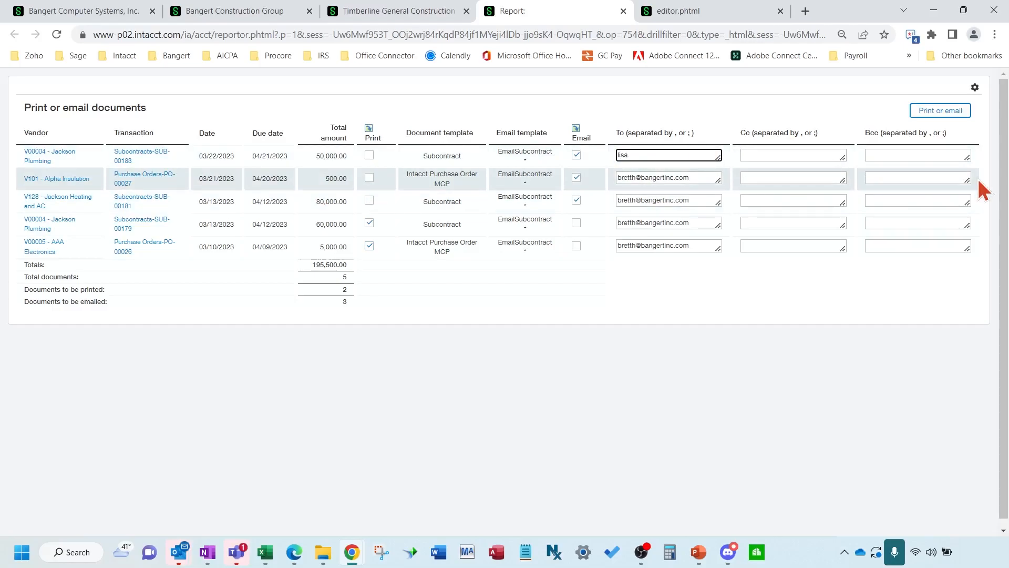
key(ctrl+a)
key(ctrl+c)
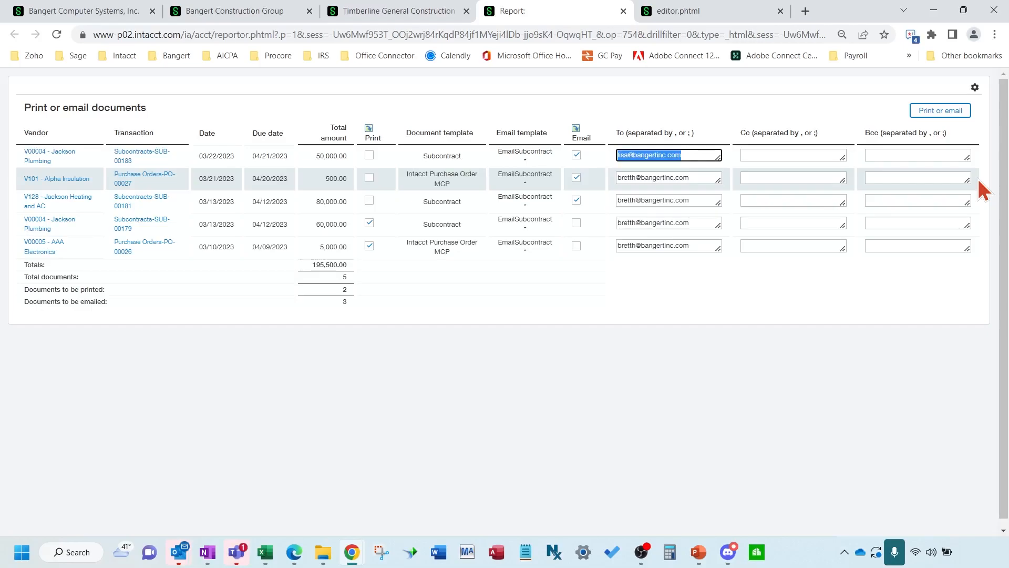
triple_click(683, 177)
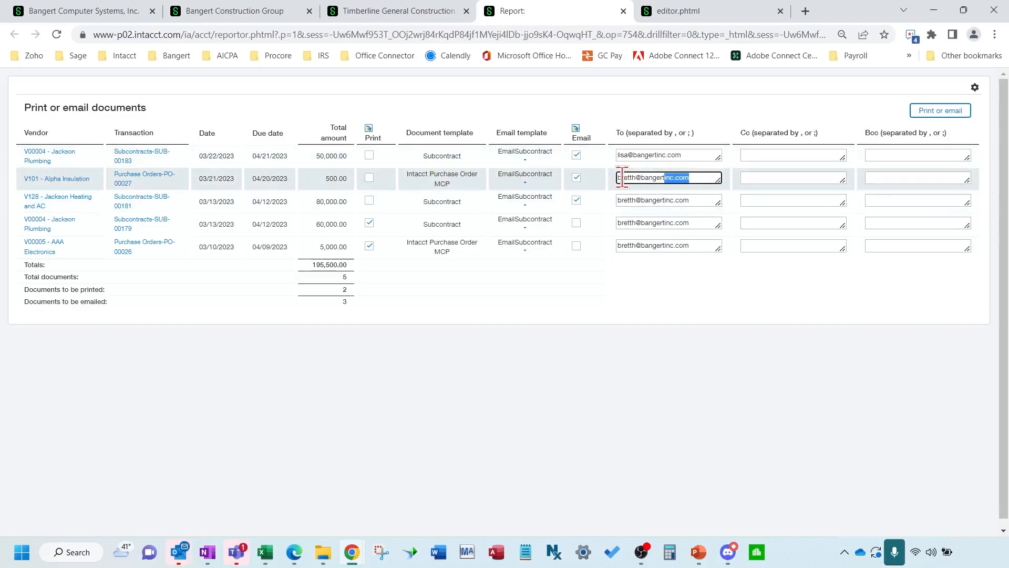
key(ctrl+v)
triple_click(693, 203)
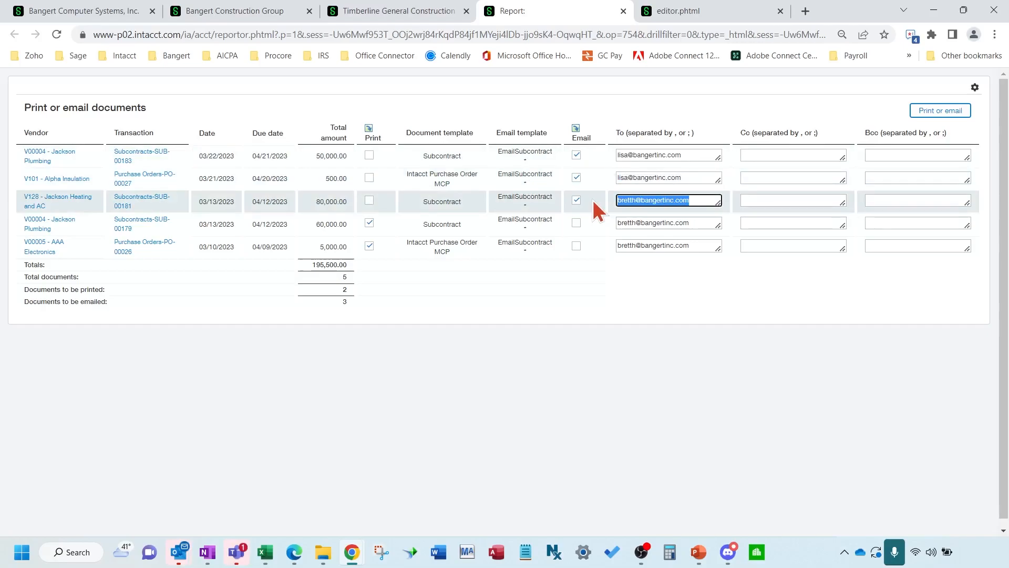
key(ctrl+v)
drag(696, 221, 655, 220)
key(ctrl+v)
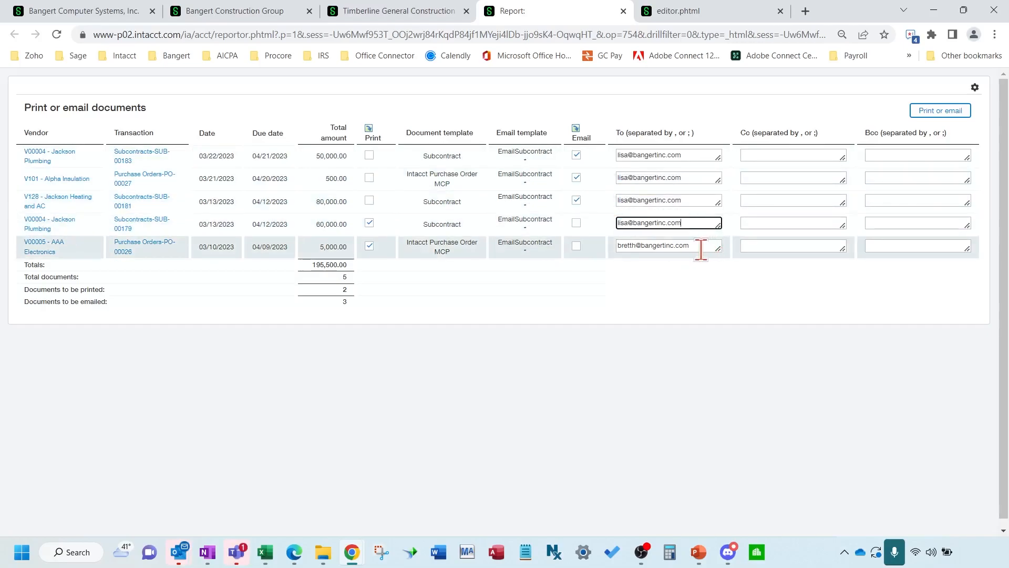
click(696, 245)
triple_click(645, 247)
key(ctrl+v)
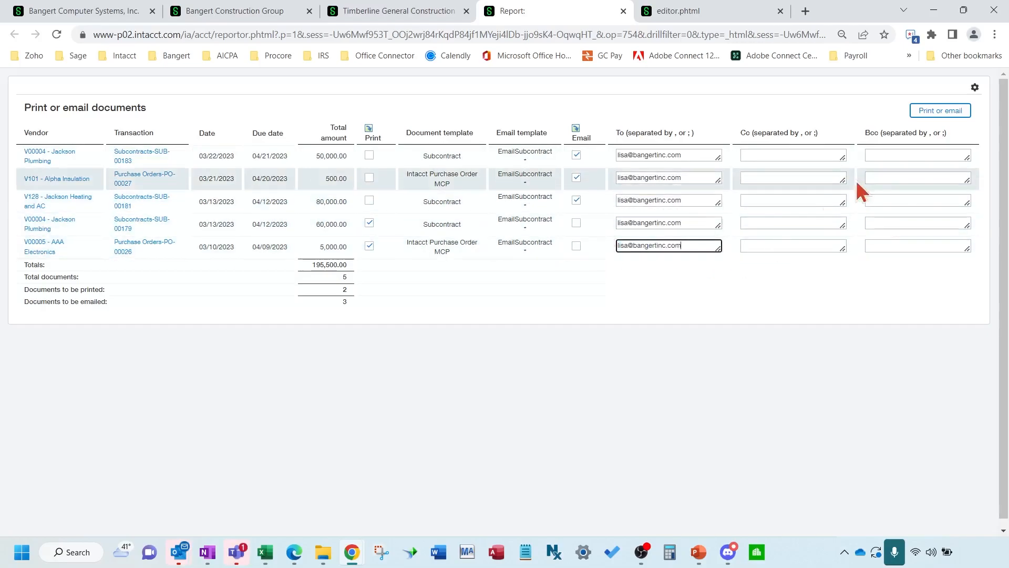
click(927, 113)
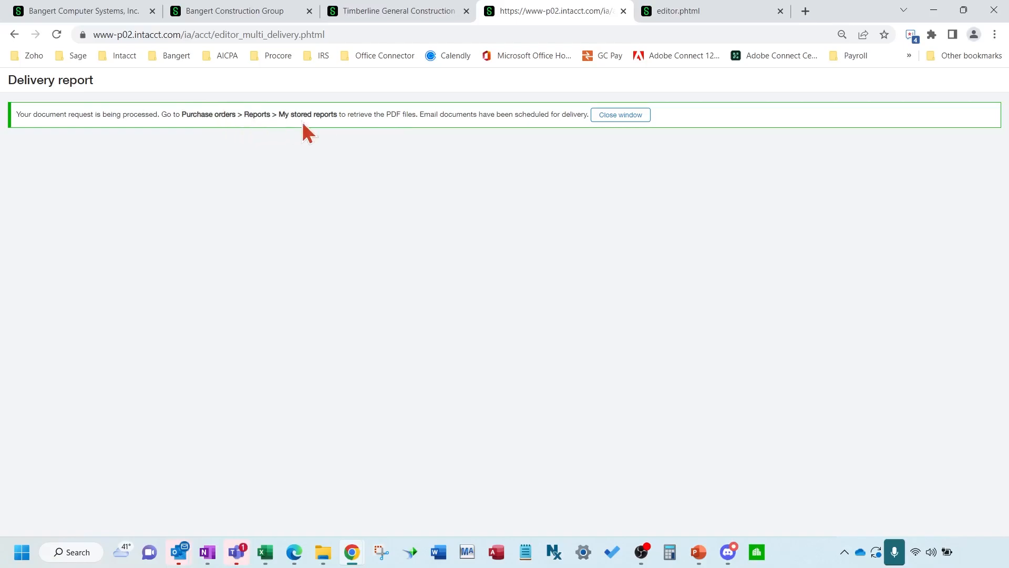
Close the delivery confirmation and open My stored reports, showing the 03/22/2023 Purchase Orders and Subcontracts PDFs
click(635, 116)
click(111, 135)
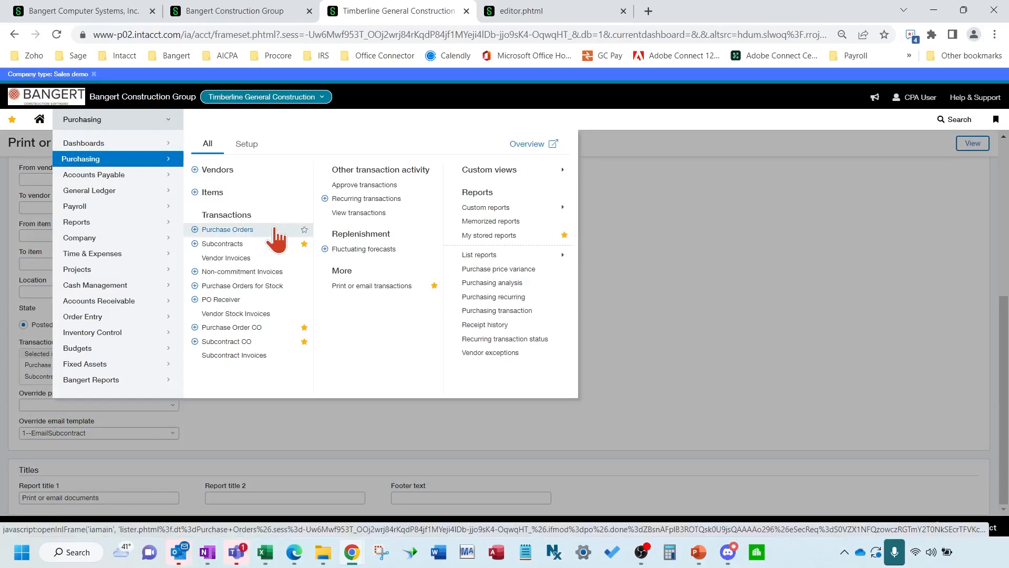
click(490, 240)
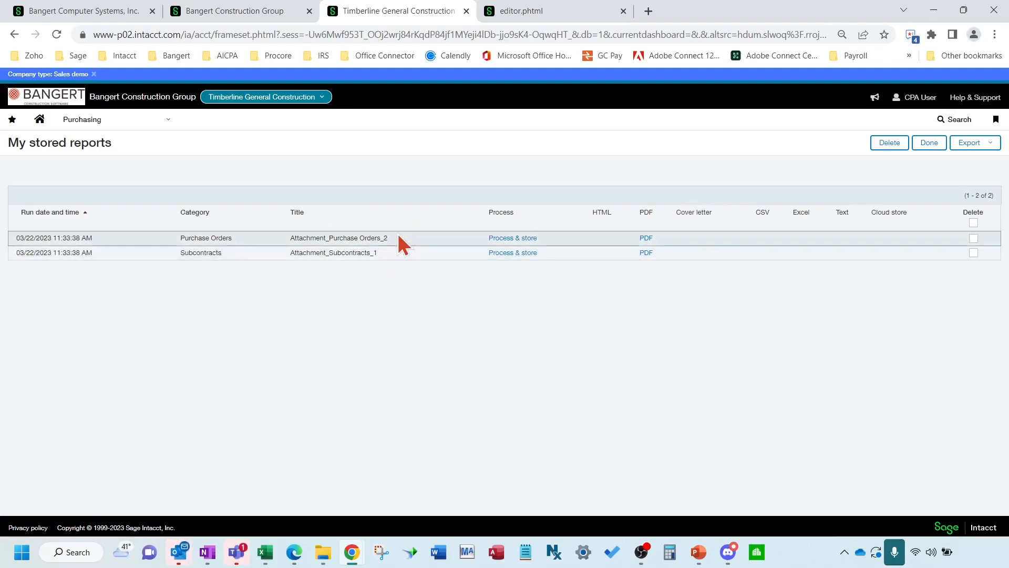
Review the stored Subcontracts PDF, then bring up the Purchasing Subcontracts list
click(644, 258)
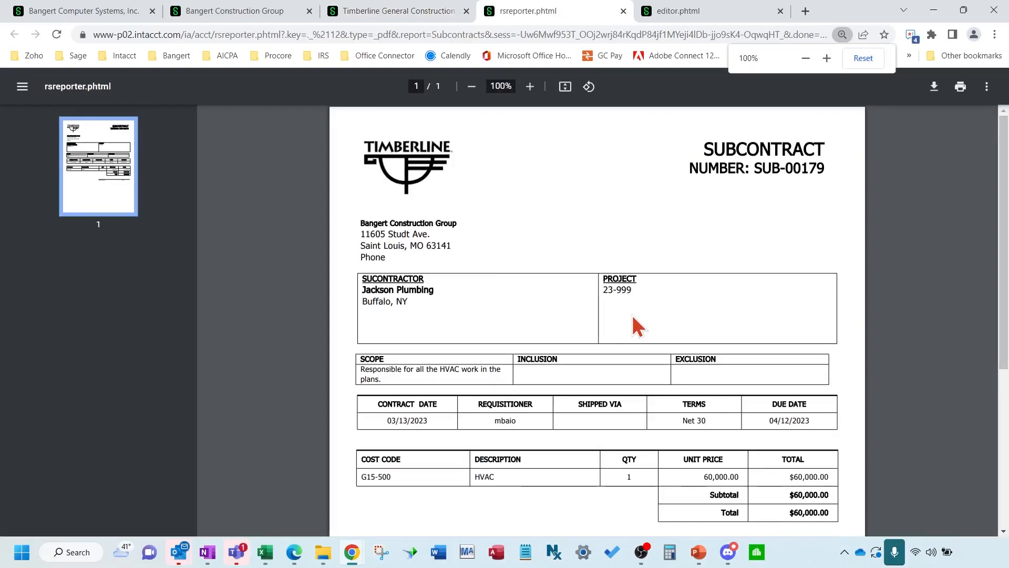
click(420, 13)
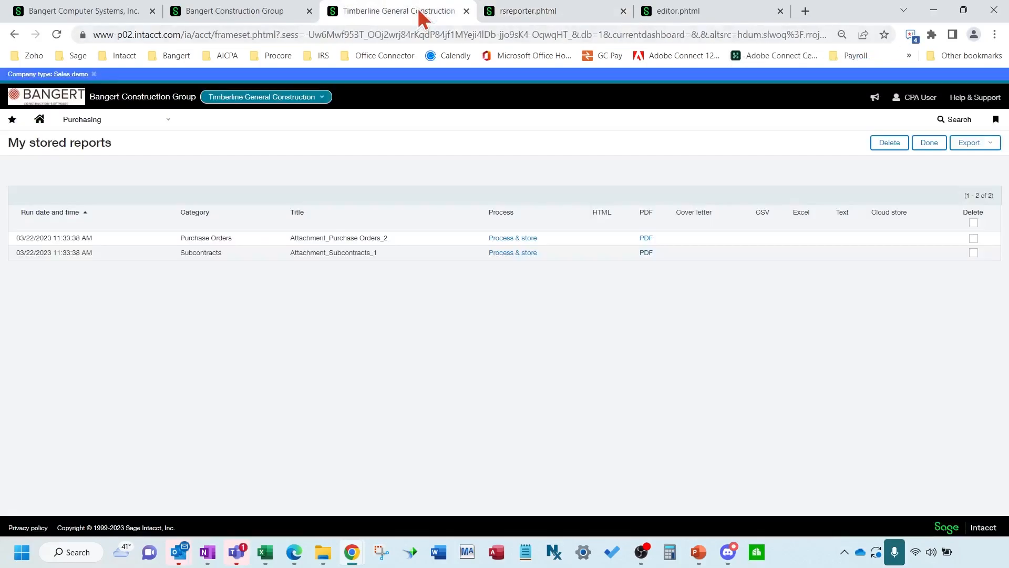
click(145, 122)
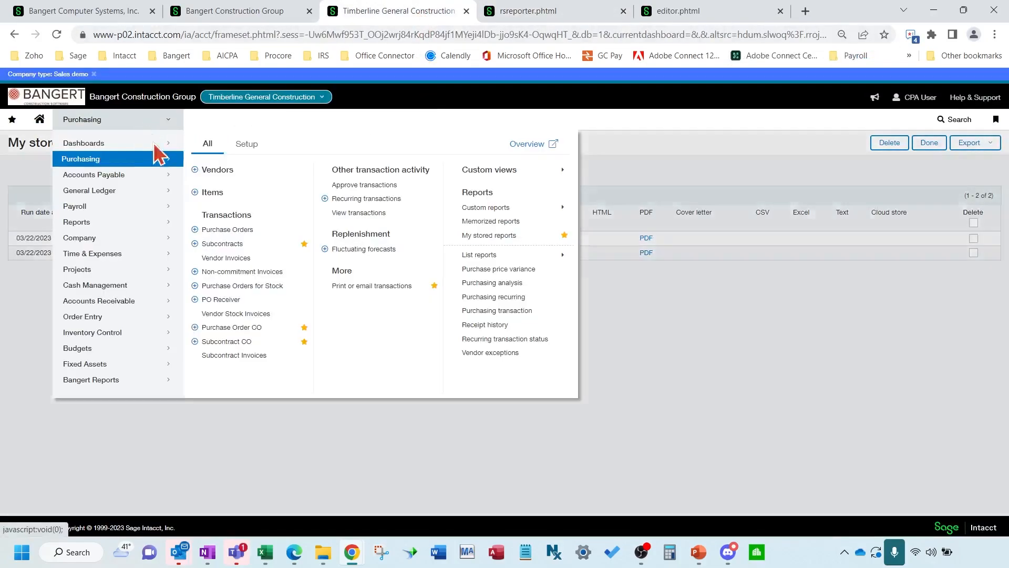
click(232, 245)
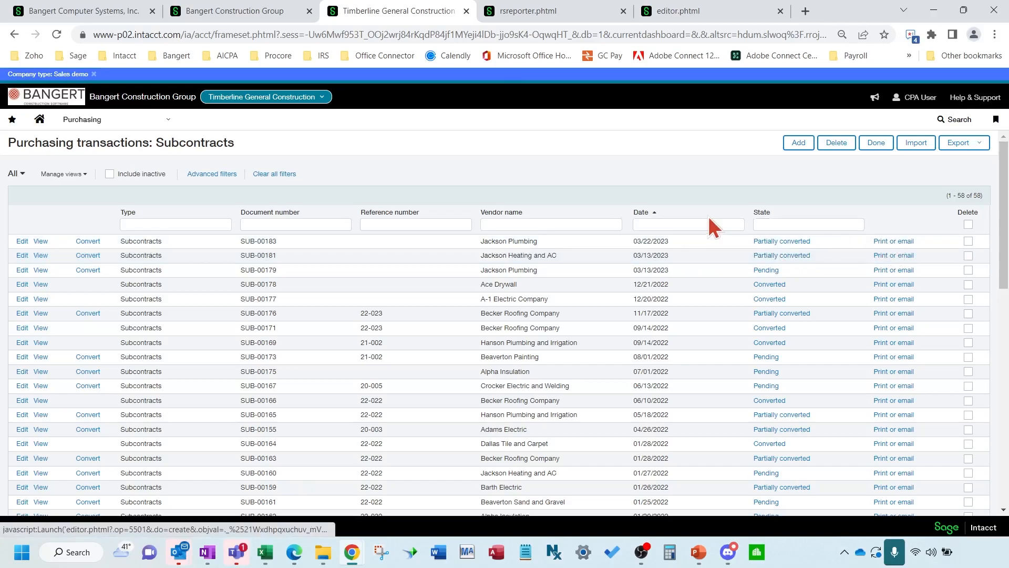
Check the SUB-00179 subcontract PDF again and return to My stored reports
click(555, 15)
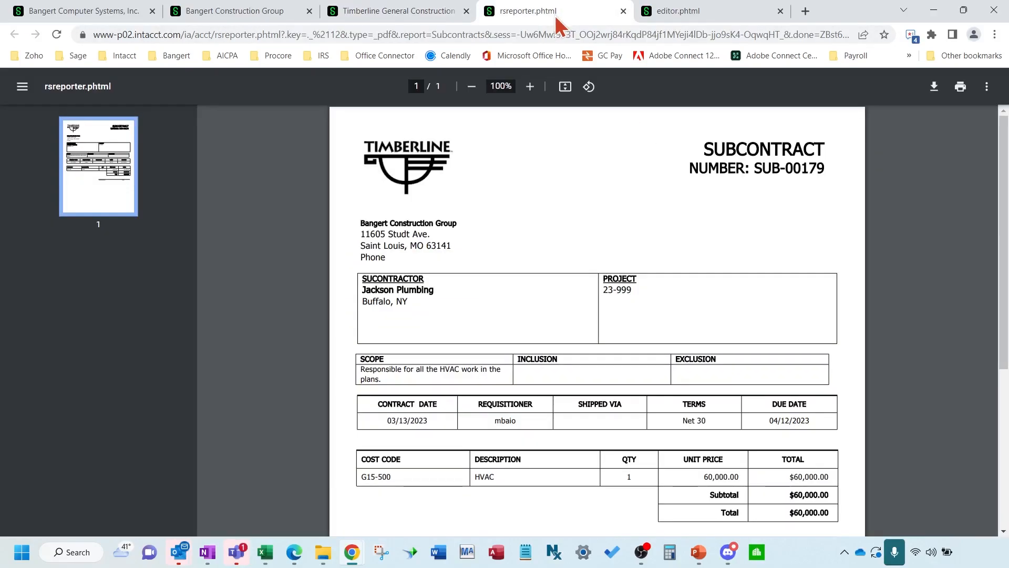
click(406, 15)
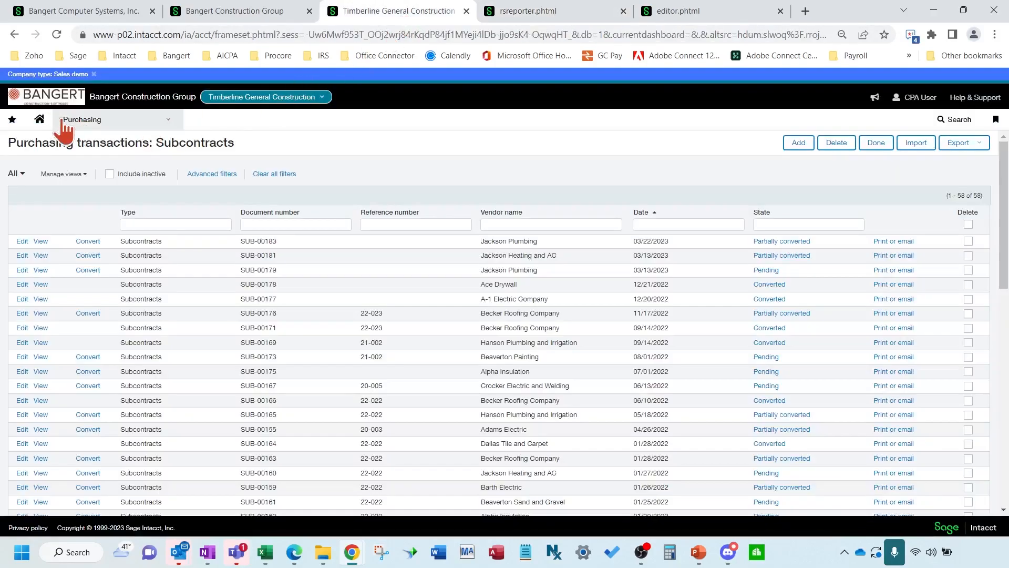
click(97, 125)
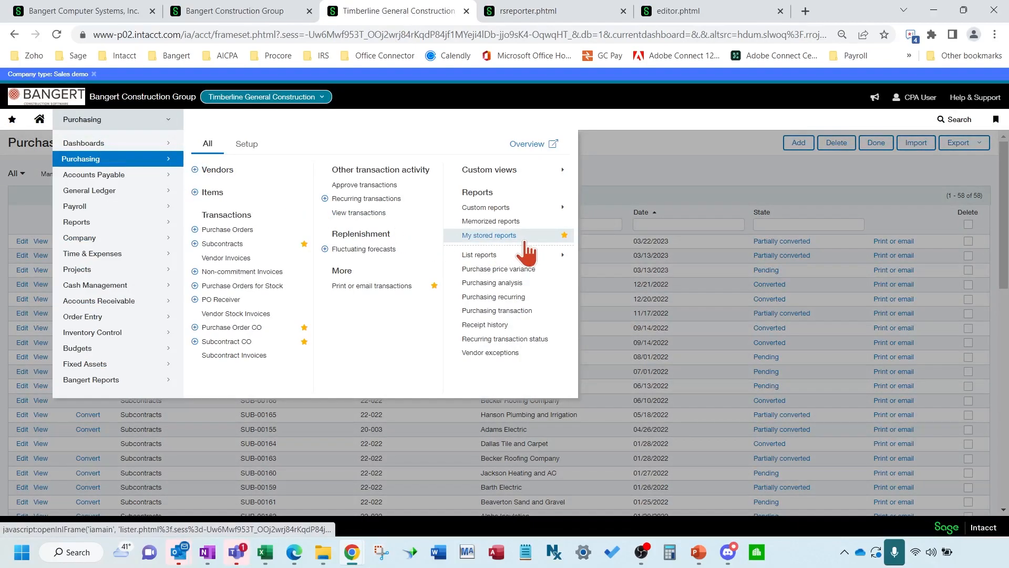
click(524, 241)
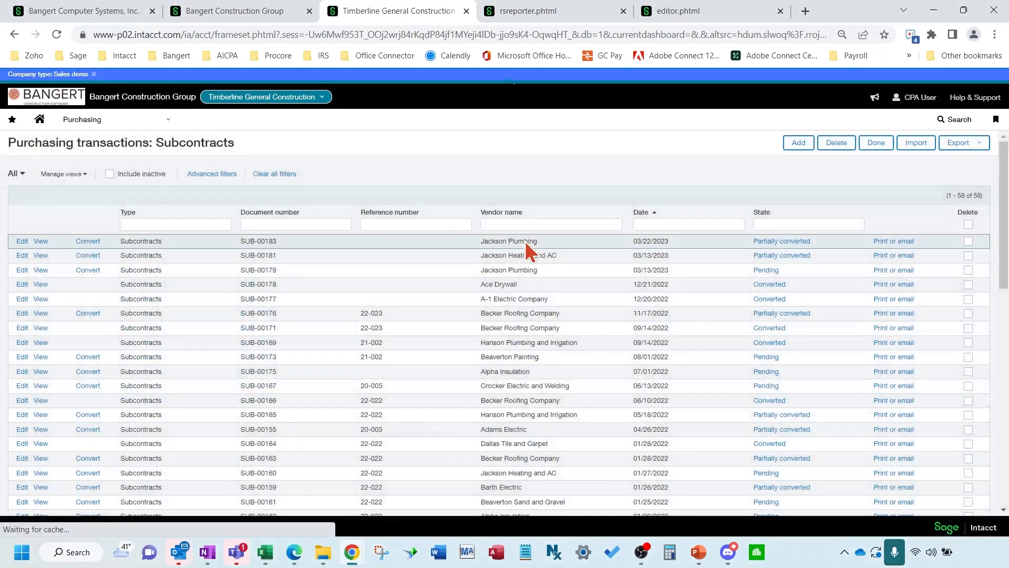